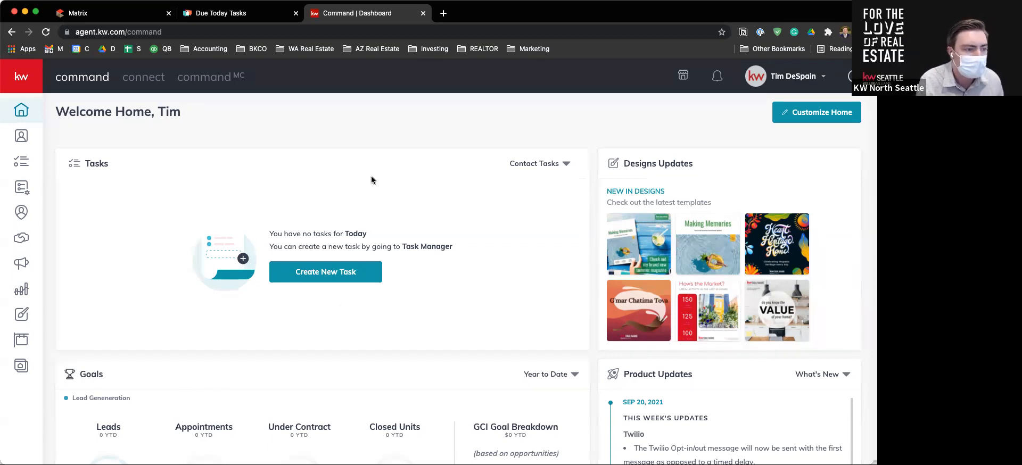
Check the task types offered on the dashboard and open the task manager.
{"action": "left_click", "coordinate": [545, 166]}
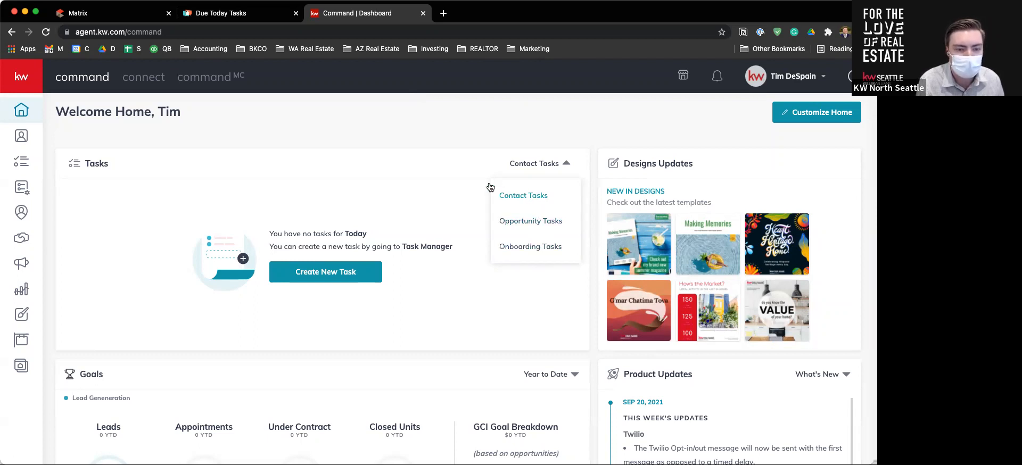
{"action": "left_click", "coordinate": [314, 224]}
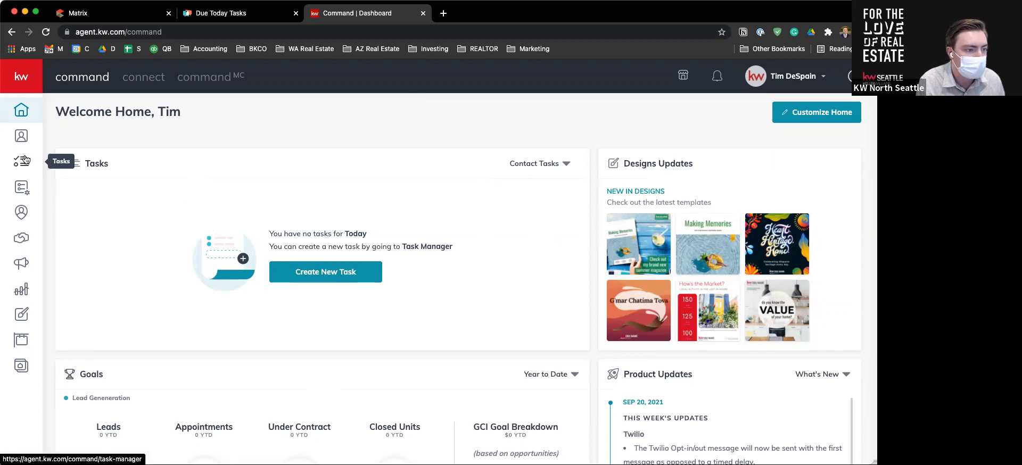
{"action": "left_click", "coordinate": [22, 86]}
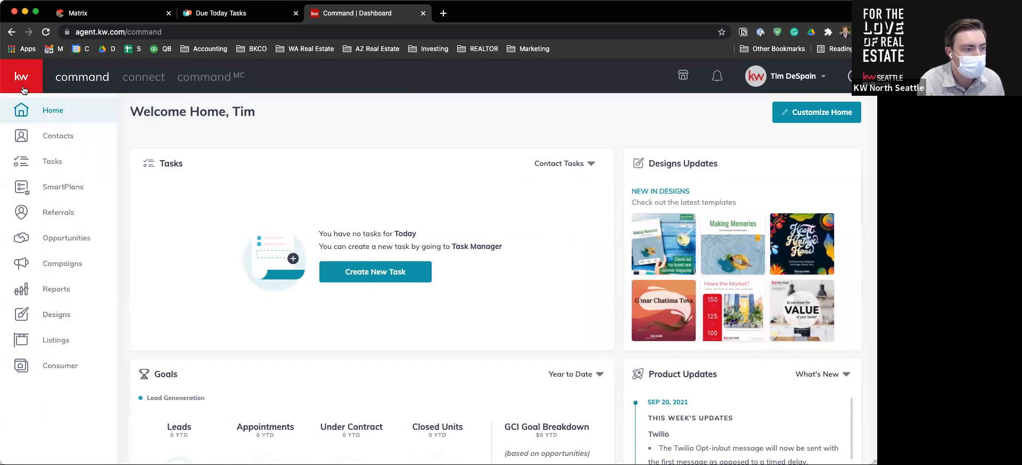
{"action": "left_click", "coordinate": [27, 170]}
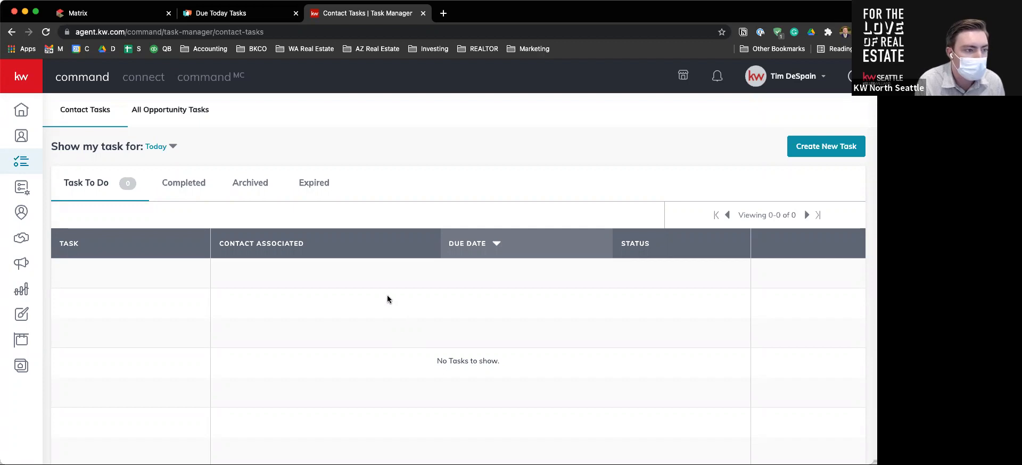
Start a new contact task named "Email the prospect to get their phone number", leaving the description and hyperlink empty.
{"action": "left_click", "coordinate": [822, 148]}
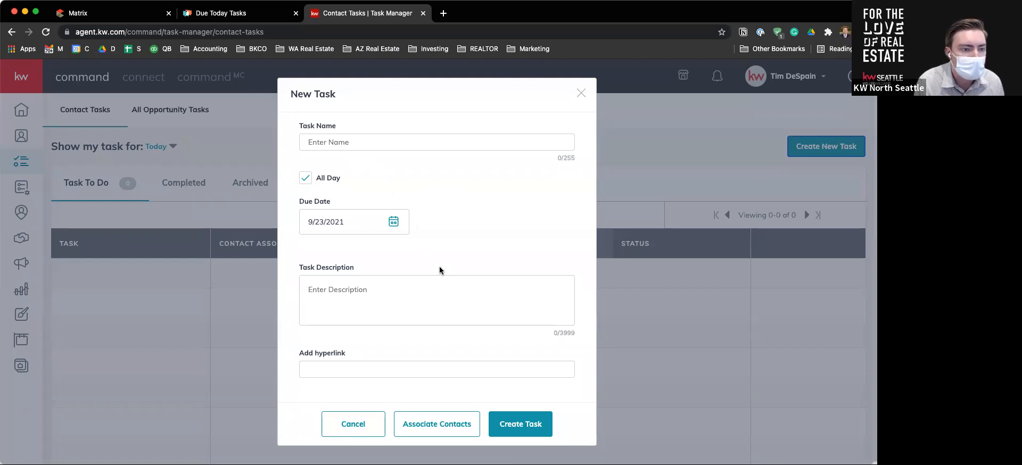
{"action": "left_click", "coordinate": [318, 143]}
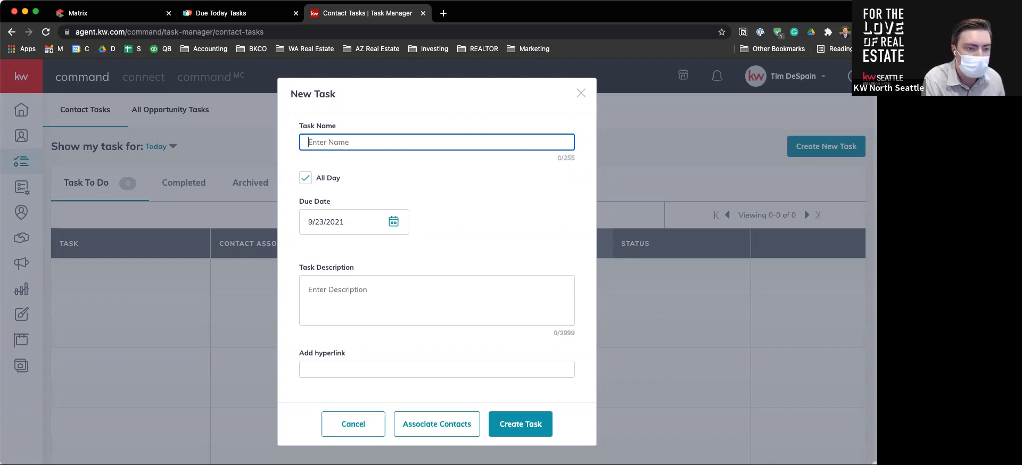
{"action": "type", "text": "Email "}
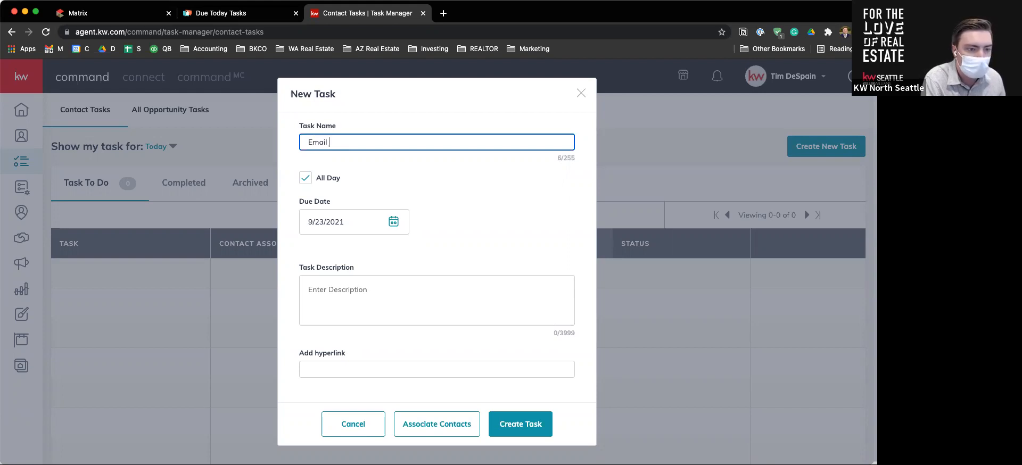
{"action": "type", "text": "the prosp"}
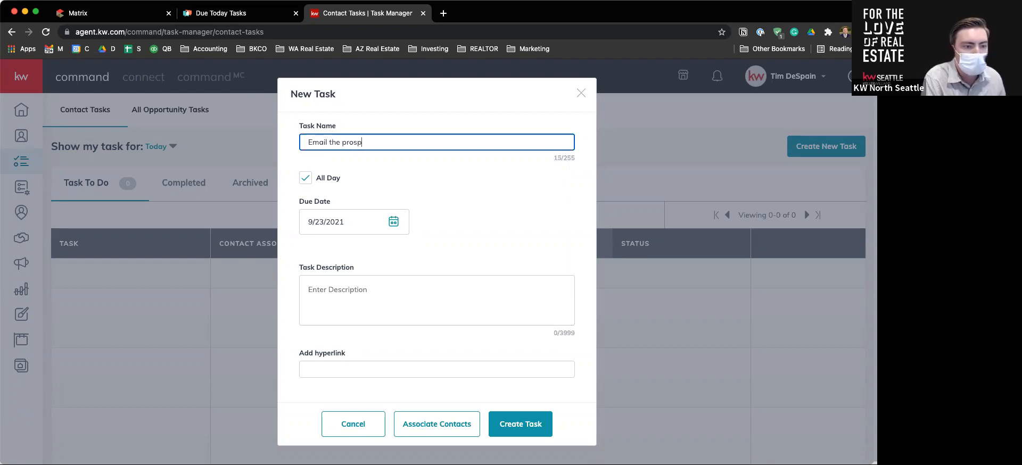
{"action": "type", "text": "ect to get"}
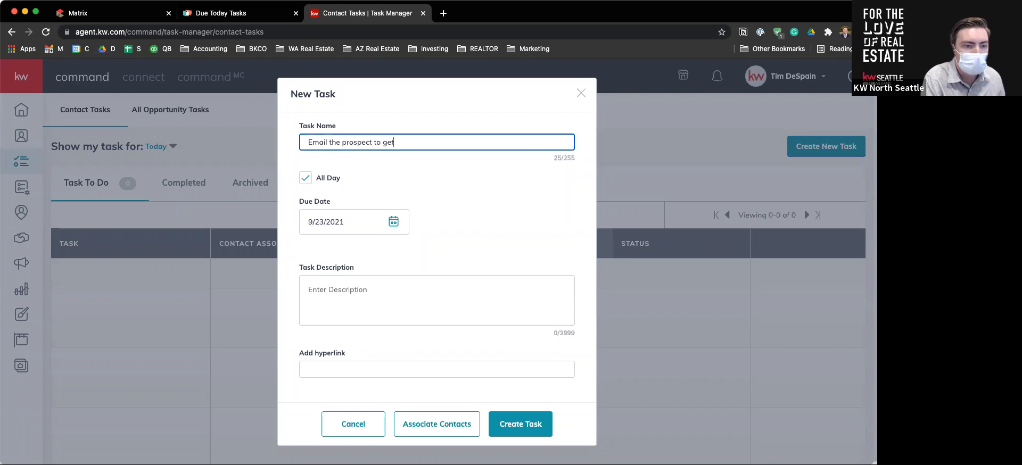
{"action": "type", "text": " their phone number."}
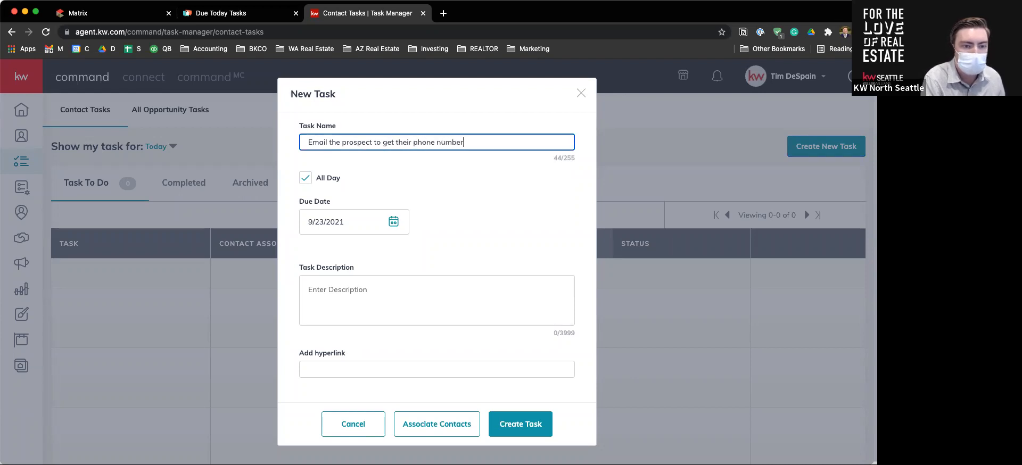
{"action": "left_click", "coordinate": [330, 277]}
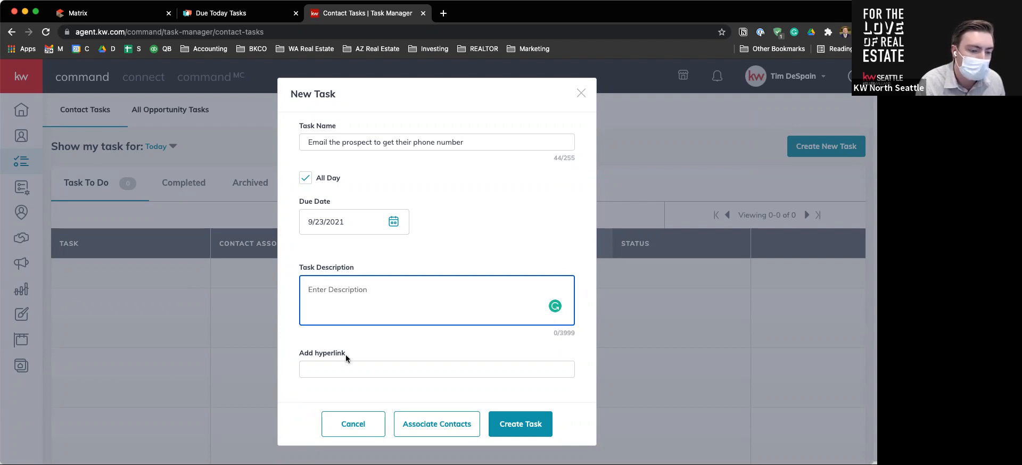
{"action": "left_click", "coordinate": [332, 369]}
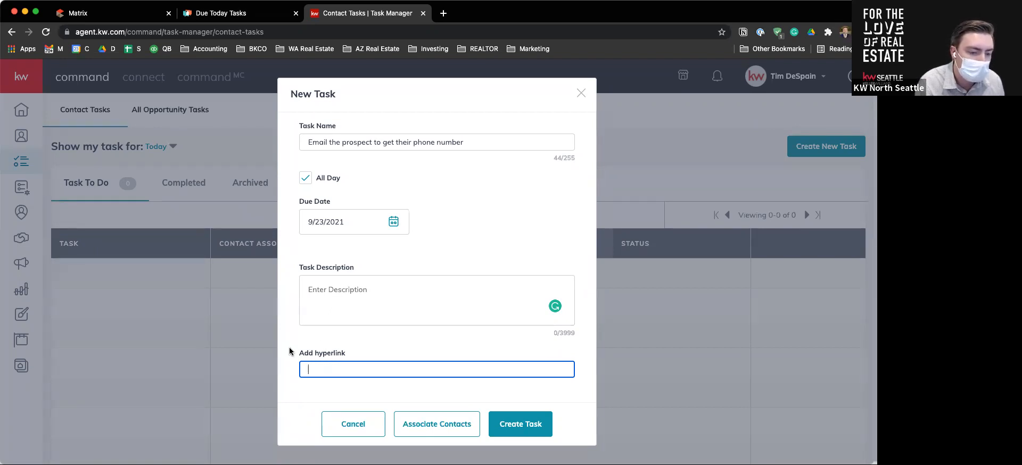
{"action": "left_click", "coordinate": [382, 384]}
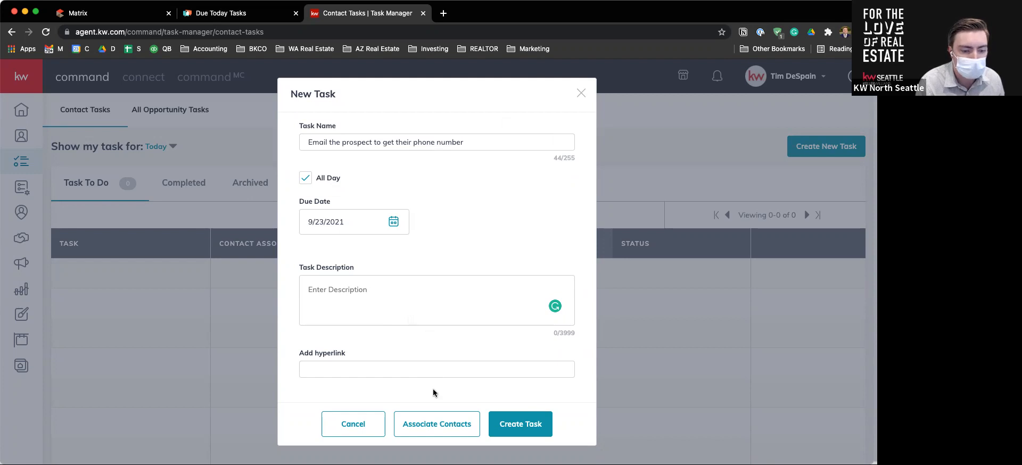
Associate the Dunder Mifflin contact with the new task and create the task.
{"action": "left_click", "coordinate": [428, 435]}
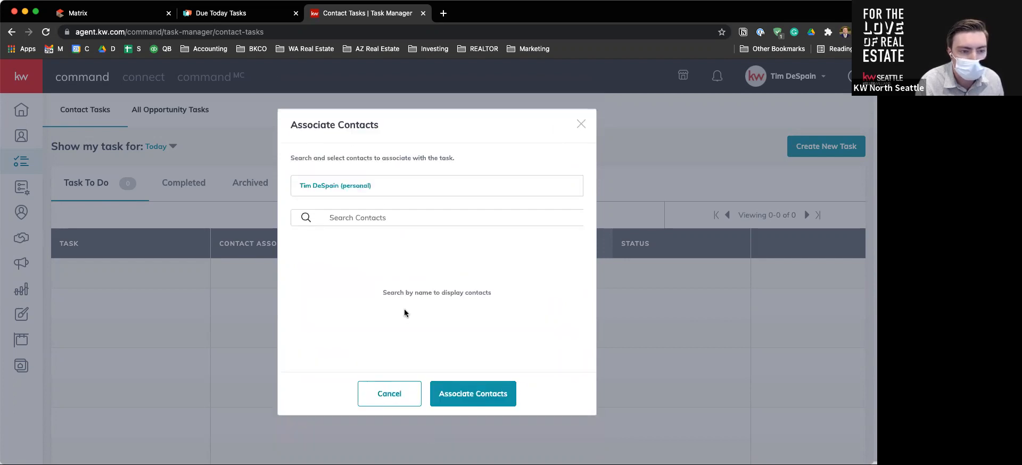
{"action": "left_click", "coordinate": [379, 217]}
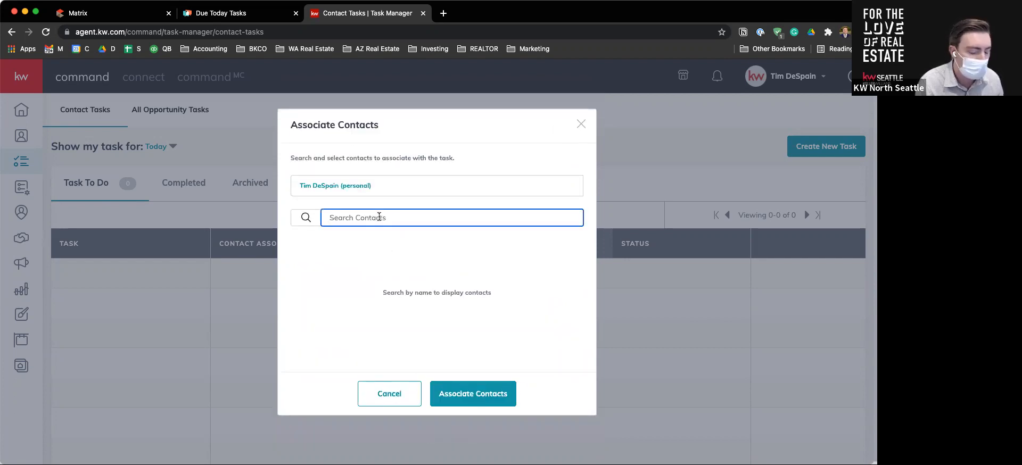
{"action": "type", "text": "dwight"}
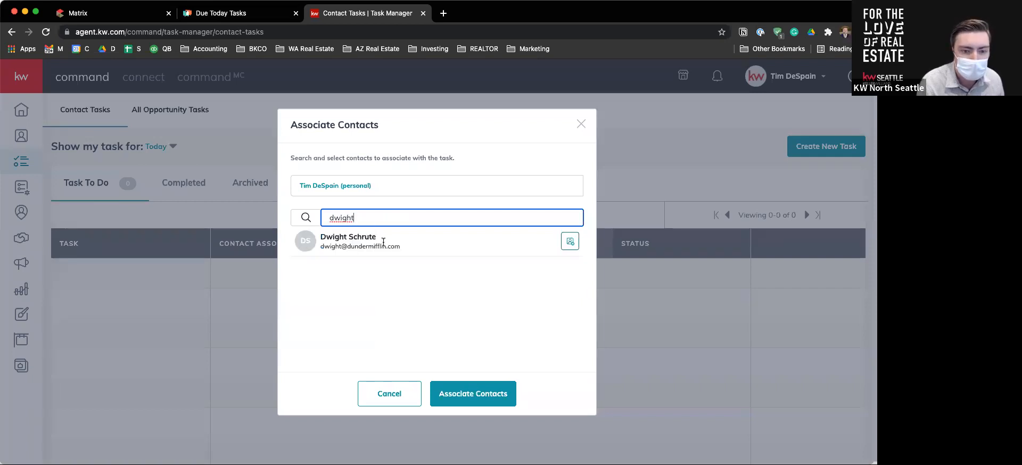
{"action": "left_click", "coordinate": [567, 242]}
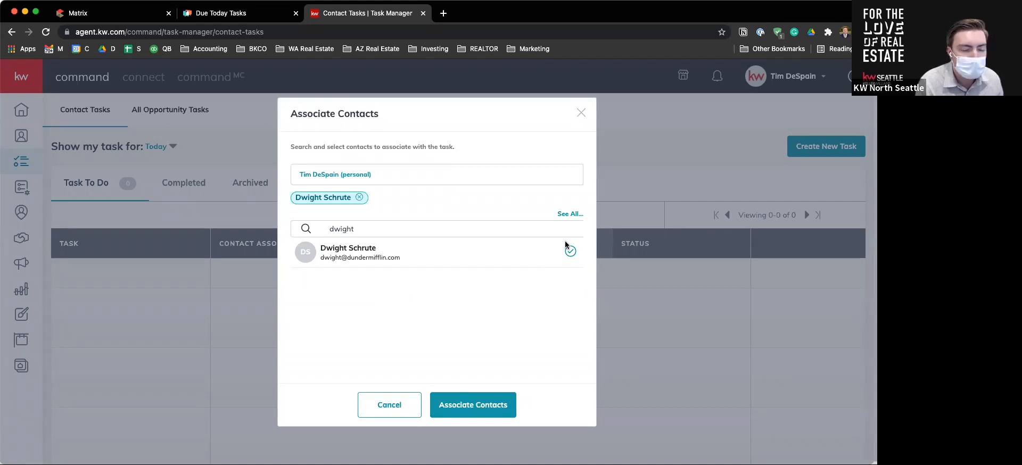
{"action": "left_click", "coordinate": [461, 404]}
{"action": "scroll", "coordinate": [459, 405], "scroll_direction": "down", "scroll_amount": 1}
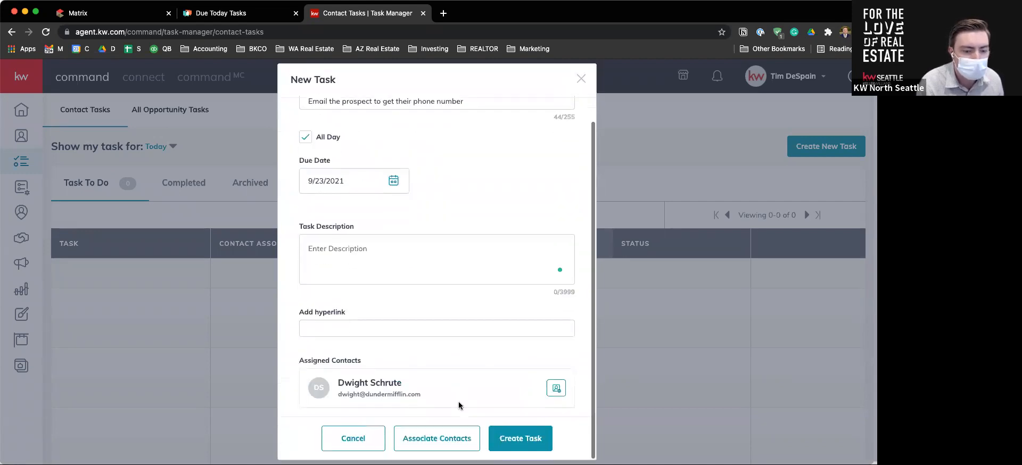
{"action": "left_click", "coordinate": [508, 446]}
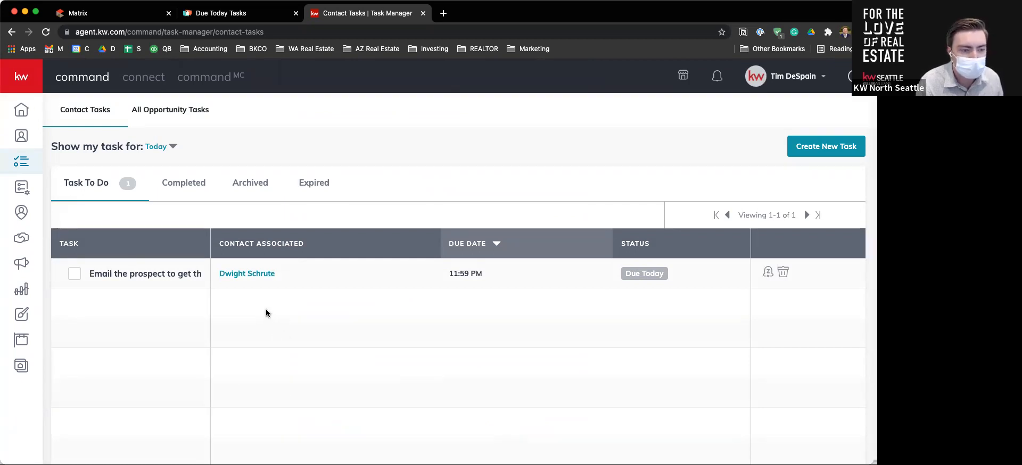
Open the associated contact's record and preview the phone number task in its task list.
{"action": "left_click", "coordinate": [252, 275]}
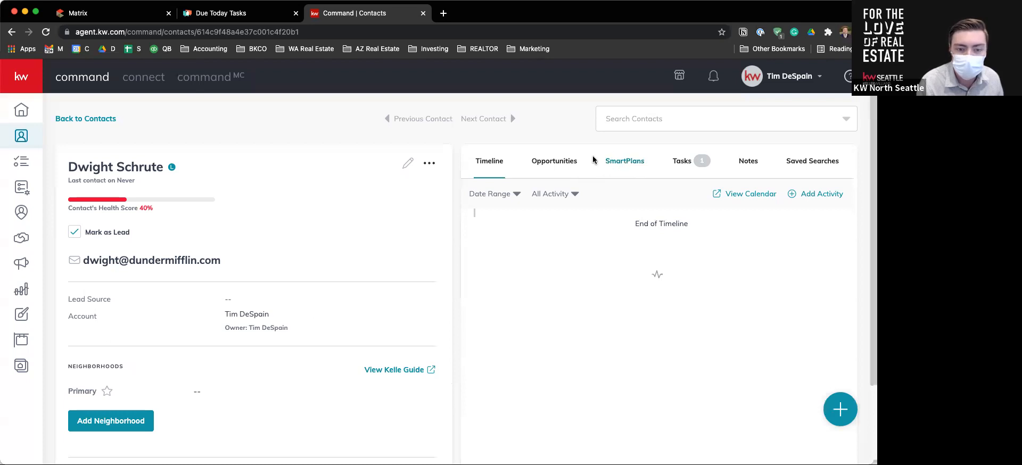
{"action": "left_click", "coordinate": [688, 169]}
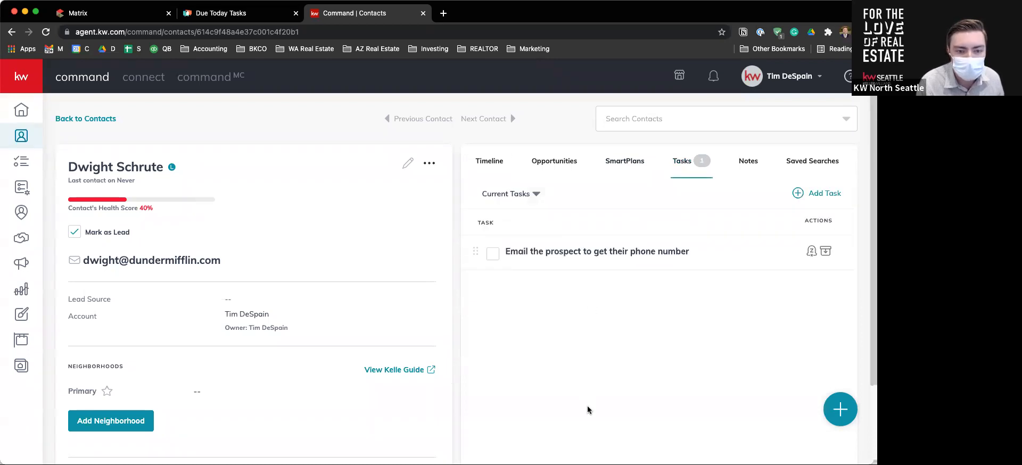
{"action": "left_click", "coordinate": [599, 257]}
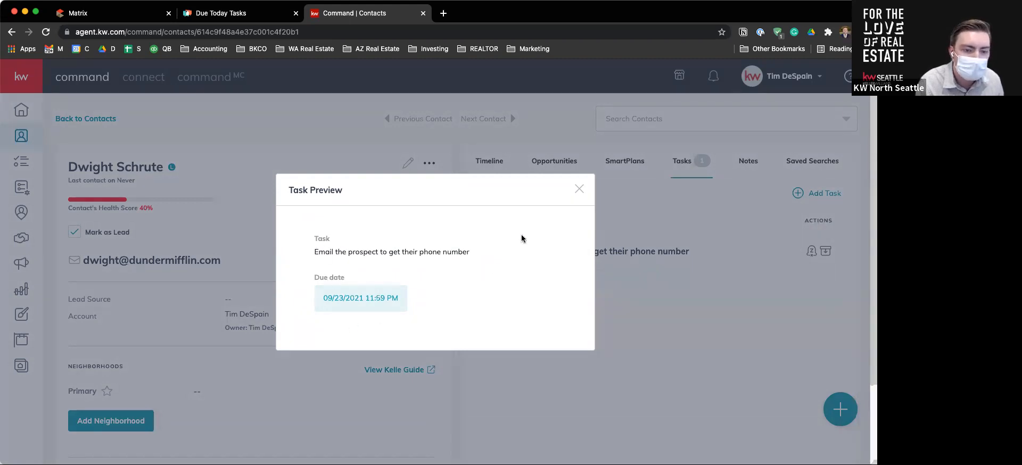
{"action": "left_click", "coordinate": [576, 191]}
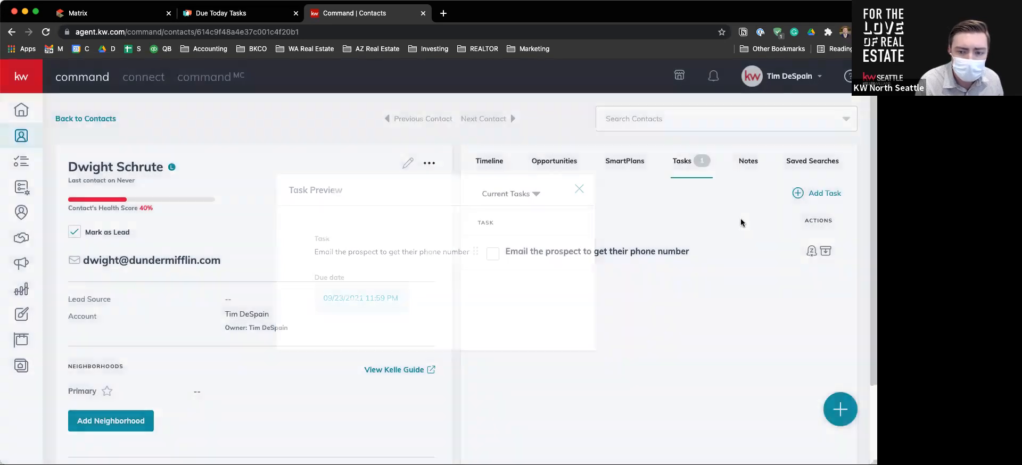
{"action": "left_click", "coordinate": [811, 252]}
{"action": "left_click", "coordinate": [489, 272]}
{"action": "left_click", "coordinate": [489, 272]}
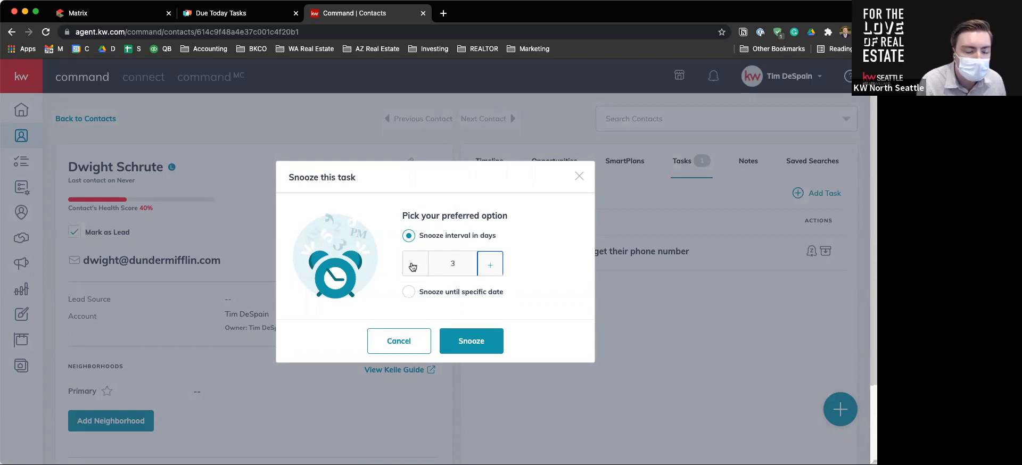
{"action": "left_click", "coordinate": [405, 344]}
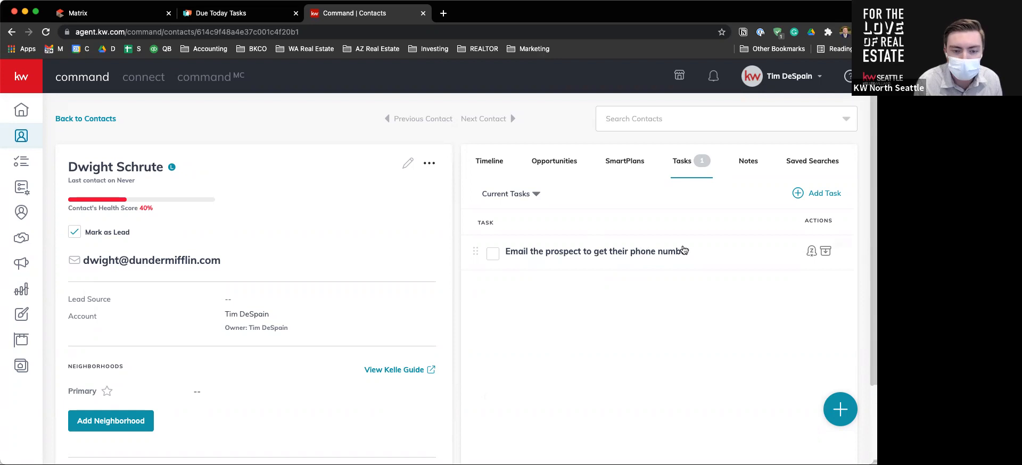
Archive the contact's "Email the prospect to get their phone number" task and preview its details.
{"action": "left_click", "coordinate": [826, 253]}
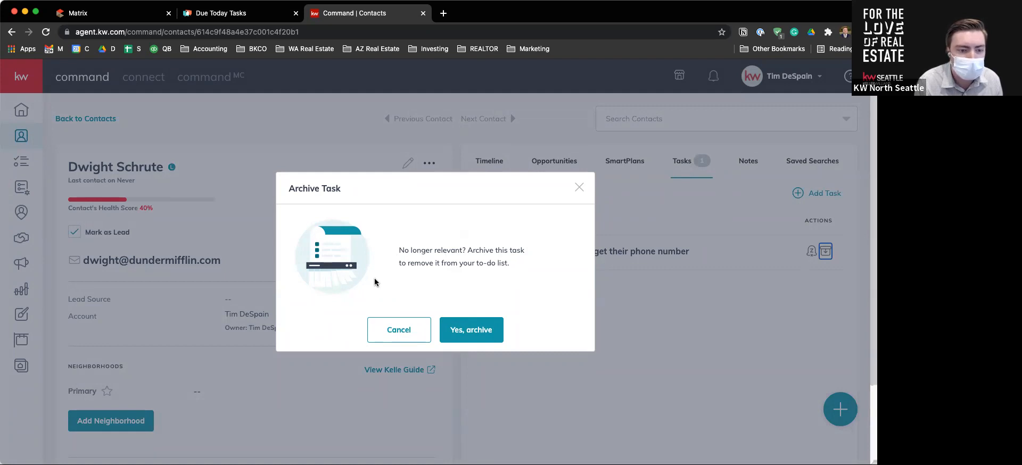
{"action": "left_click", "coordinate": [487, 330]}
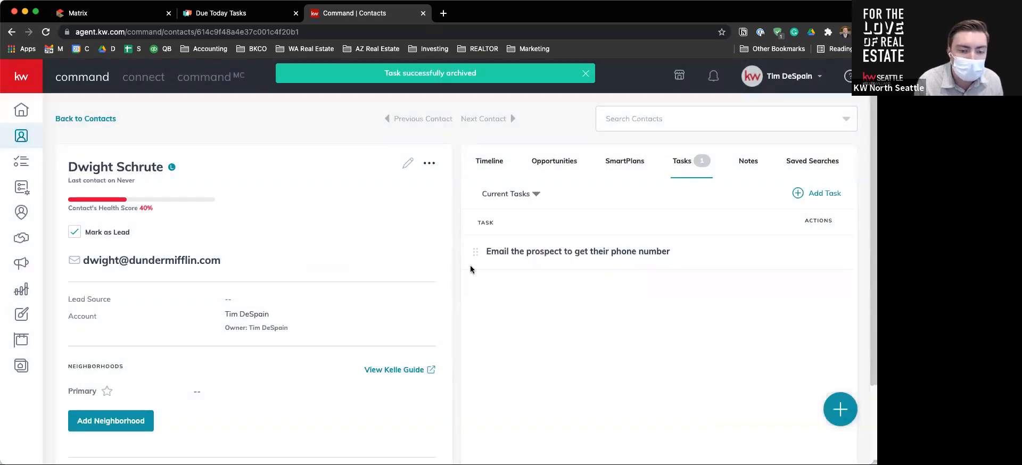
{"action": "left_click", "coordinate": [569, 257]}
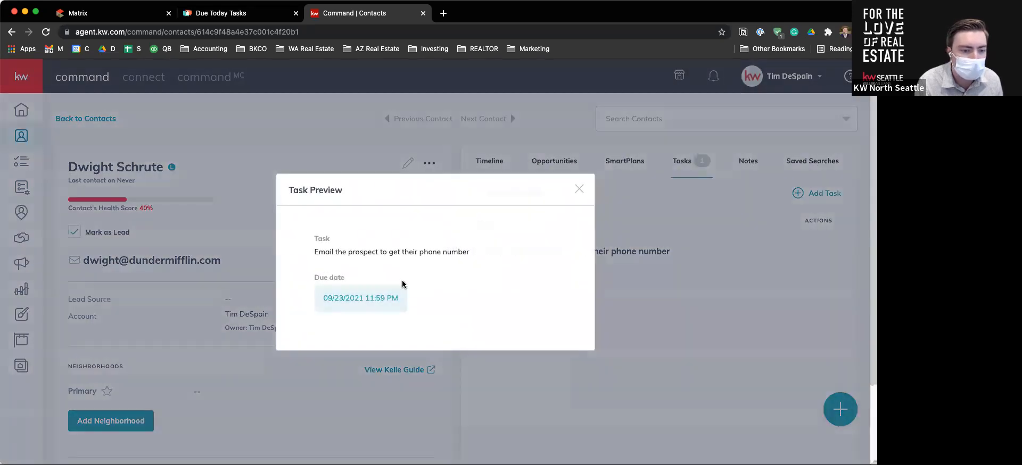
{"action": "left_click", "coordinate": [579, 190]}
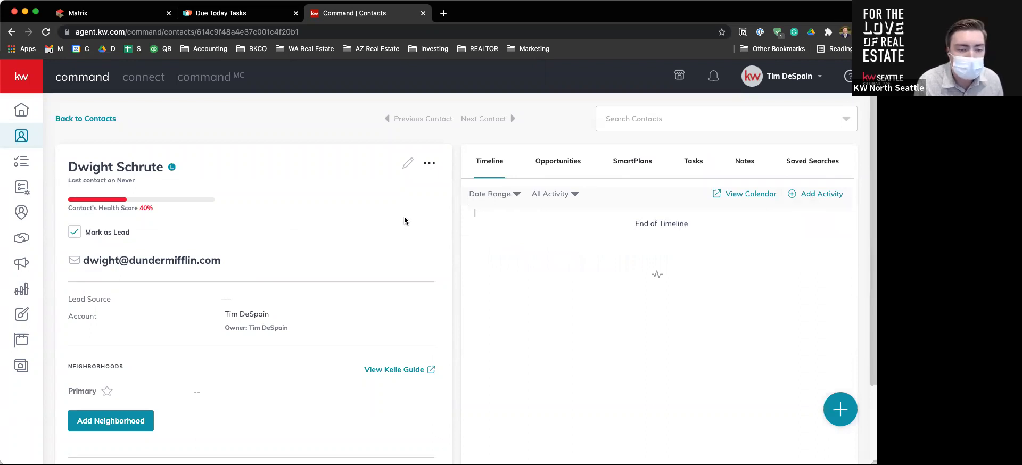
Reopen the Dunder Mifflin contact from the contacts list and view its current tasks.
{"action": "left_click", "coordinate": [22, 145]}
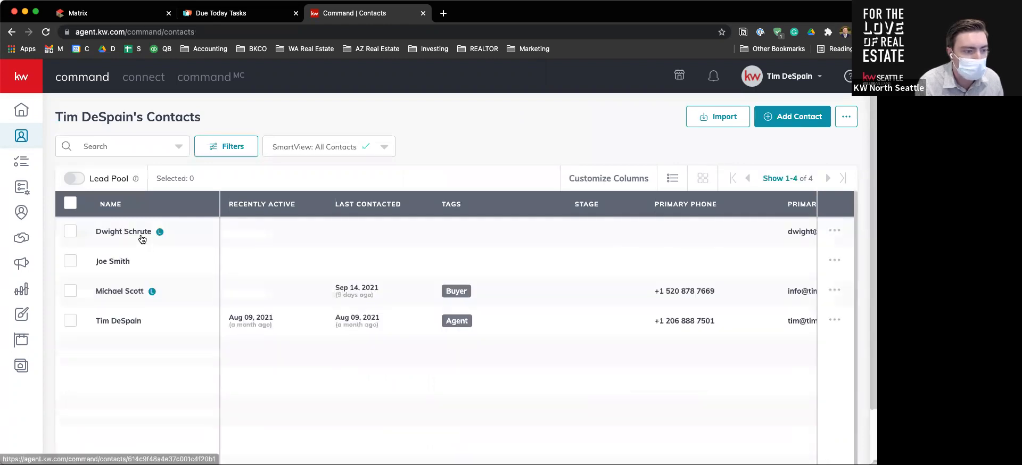
{"action": "left_click", "coordinate": [130, 238]}
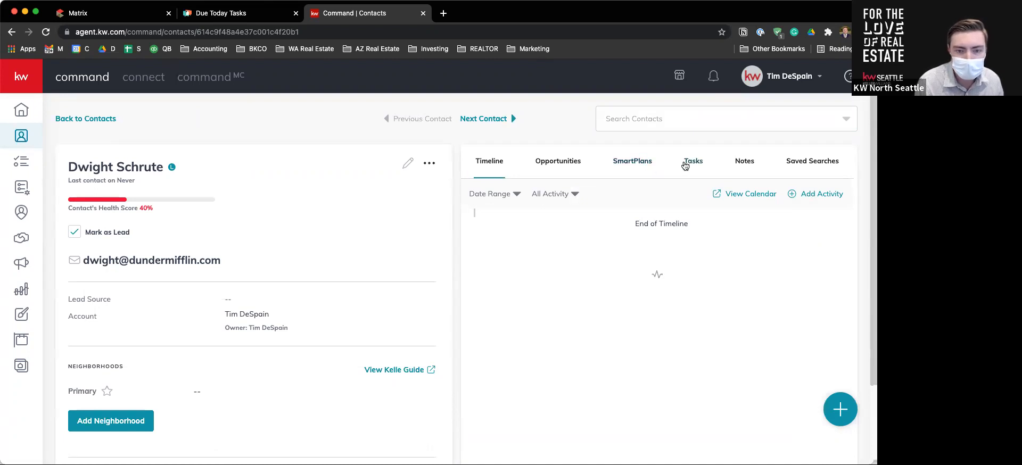
{"action": "left_click", "coordinate": [685, 165]}
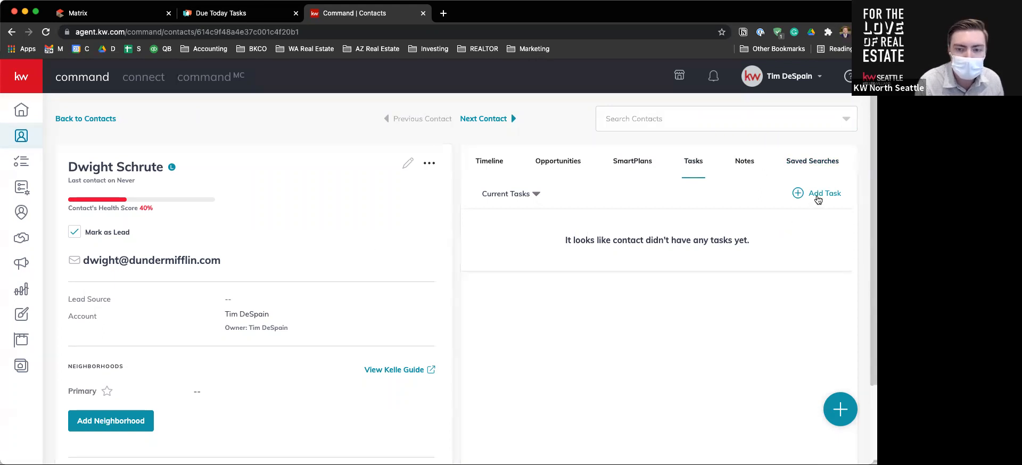
Start a new task on the contact's record named "Email for phone number" with the due date 9/24/2021.
{"action": "left_click", "coordinate": [818, 195]}
{"action": "left_click", "coordinate": [363, 143]}
{"action": "type", "text": "Email for phone number"}
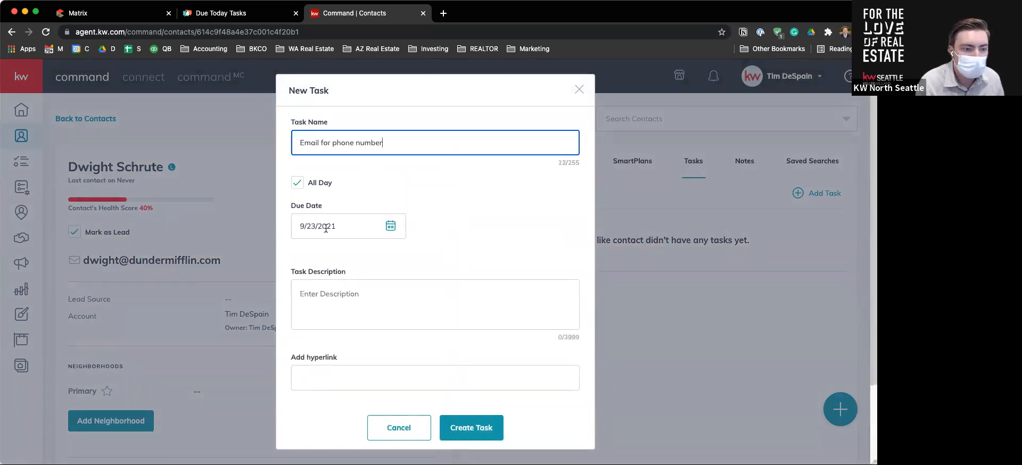
{"action": "left_click", "coordinate": [391, 227]}
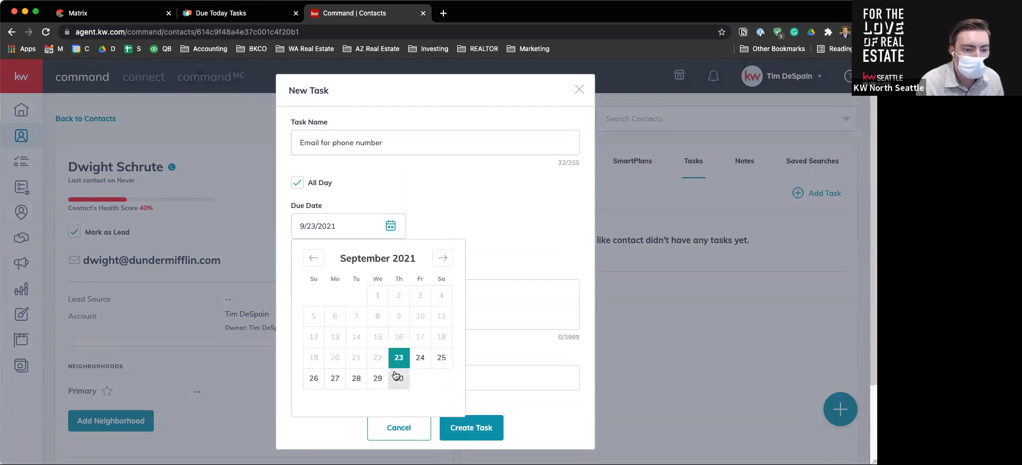
{"action": "left_click", "coordinate": [420, 359]}
Describe the task as "did not sign in at open house" and create it without a hyperlink.
{"action": "left_click", "coordinate": [491, 311]}
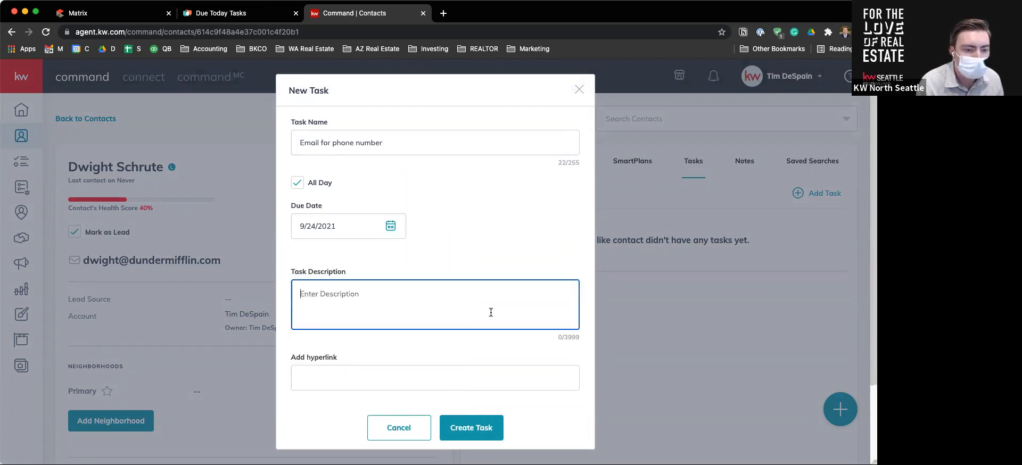
{"action": "type", "text": "did not si"}
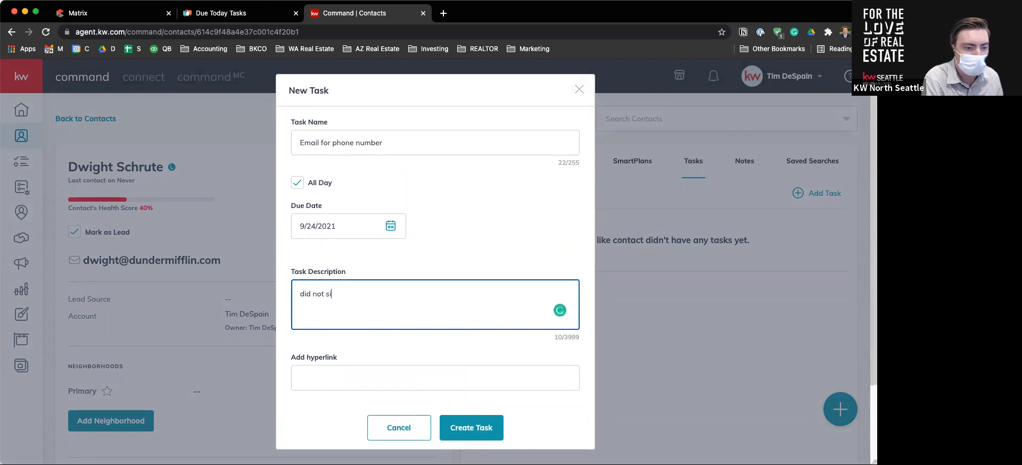
{"action": "type", "text": "gn in at open "}
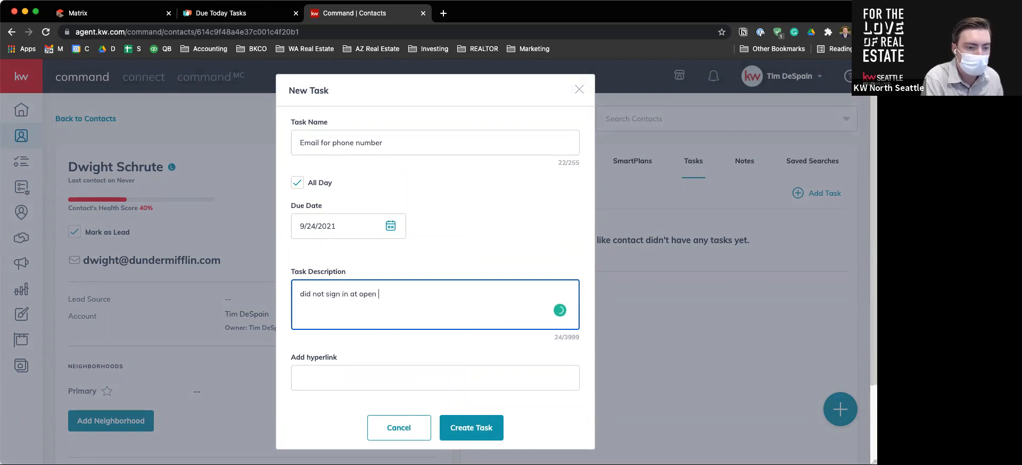
{"action": "type", "text": "hpuouse"}
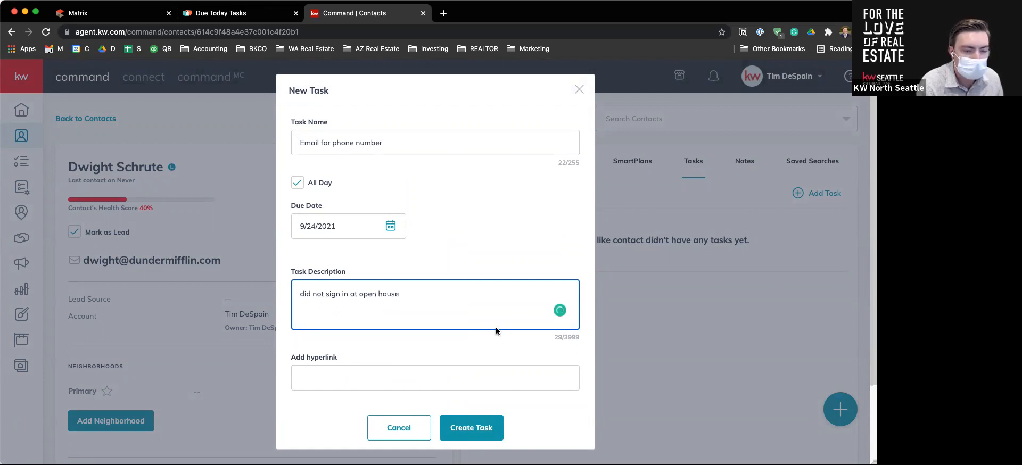
{"action": "left_click", "coordinate": [463, 367]}
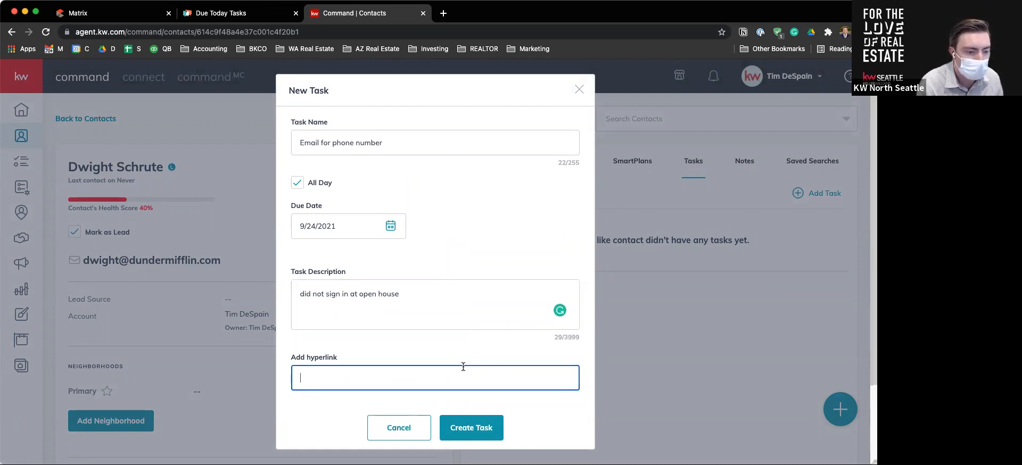
{"action": "left_click", "coordinate": [464, 424]}
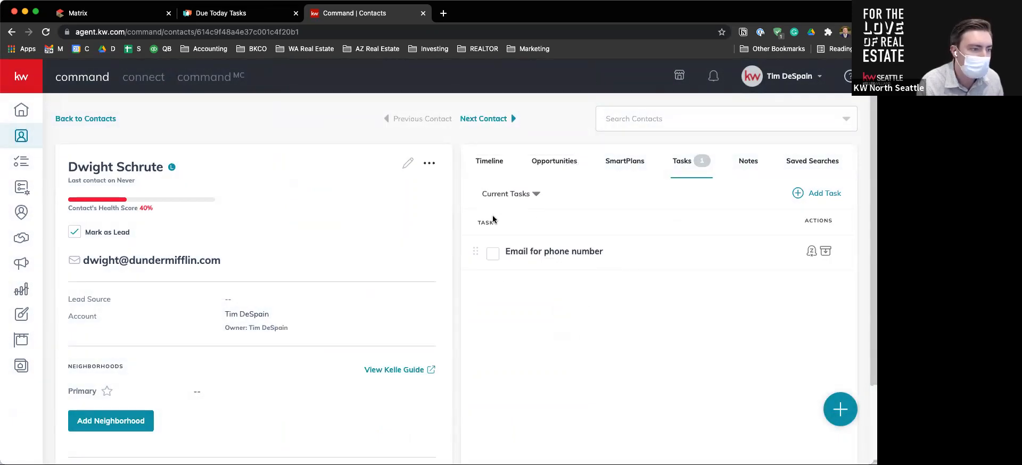
Start a new contact task from the task manager and select the Dunder Mifflin contact to associate with it.
{"action": "left_click", "coordinate": [23, 172]}
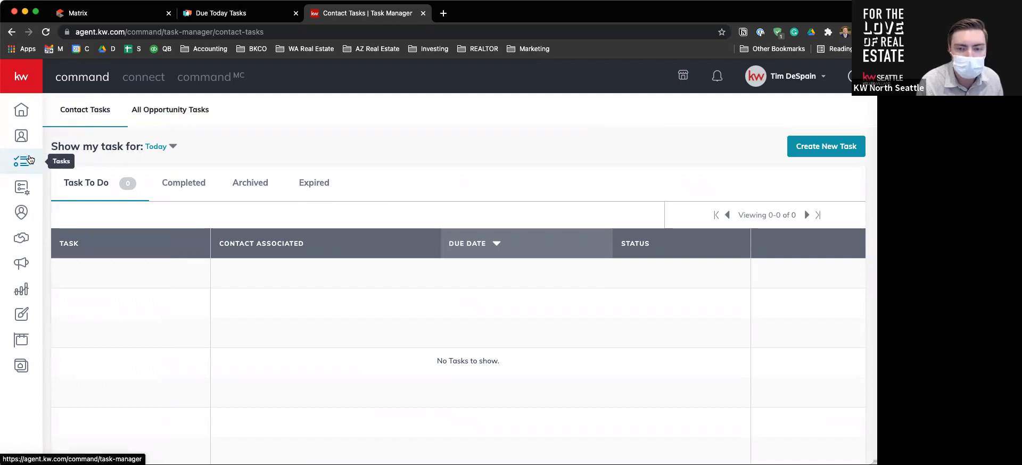
{"action": "left_click", "coordinate": [817, 151]}
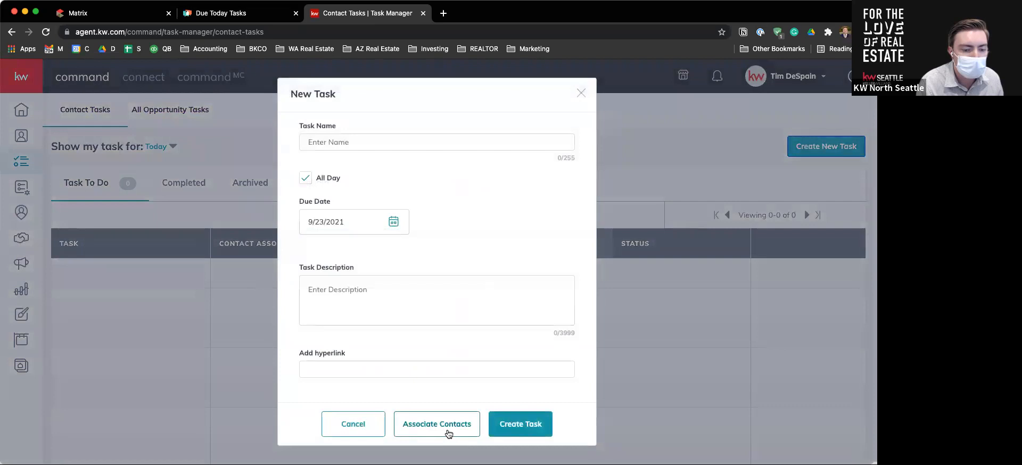
{"action": "left_click", "coordinate": [449, 432]}
{"action": "left_click", "coordinate": [368, 221]}
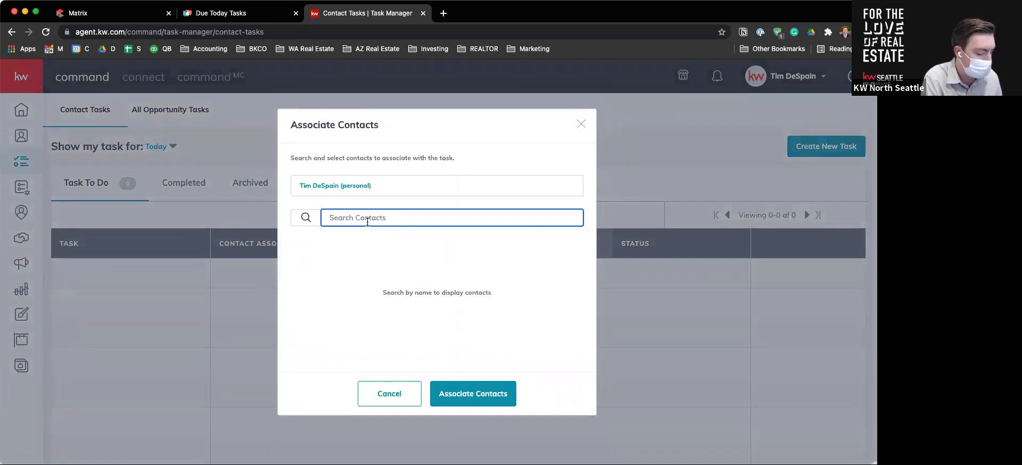
{"action": "type", "text": "dwright"}
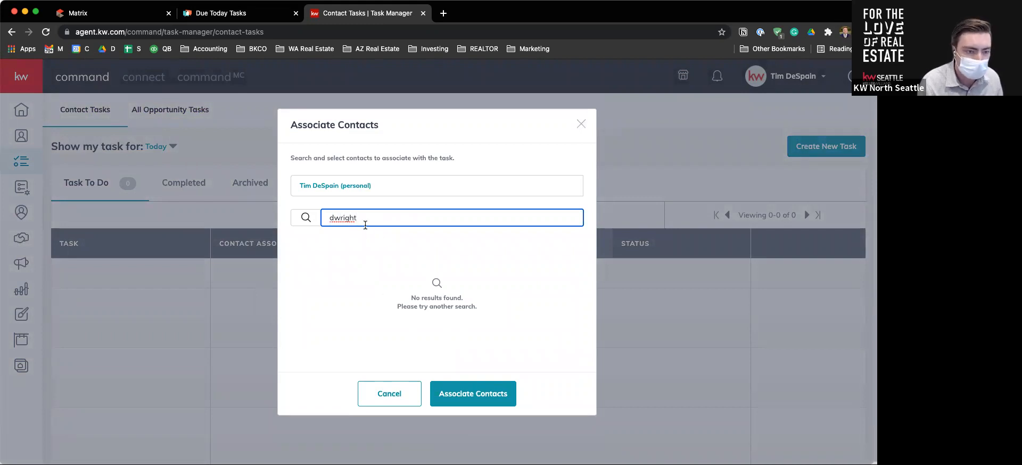
{"action": "key", "text": "BackSpace"}
{"action": "key", "text": "BackSpace"}
{"action": "key", "text": "BackSpace"}
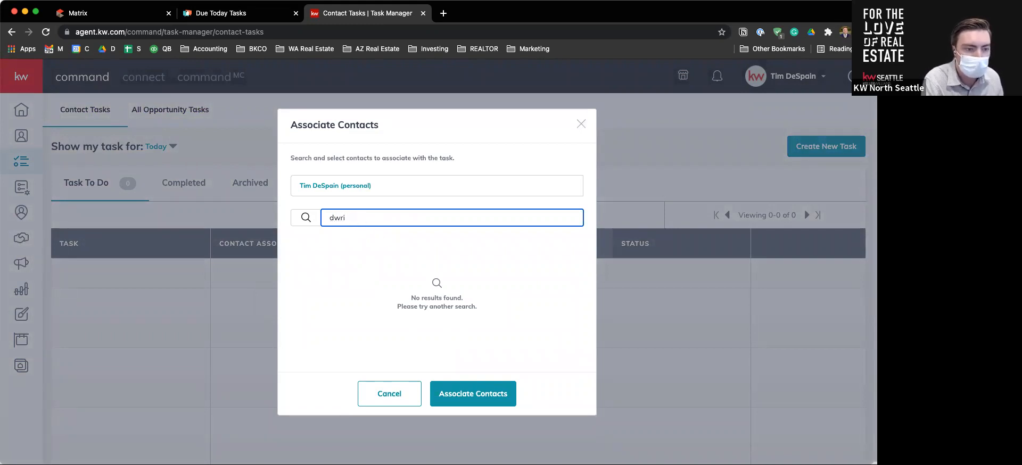
{"action": "type", "text": "ight"}
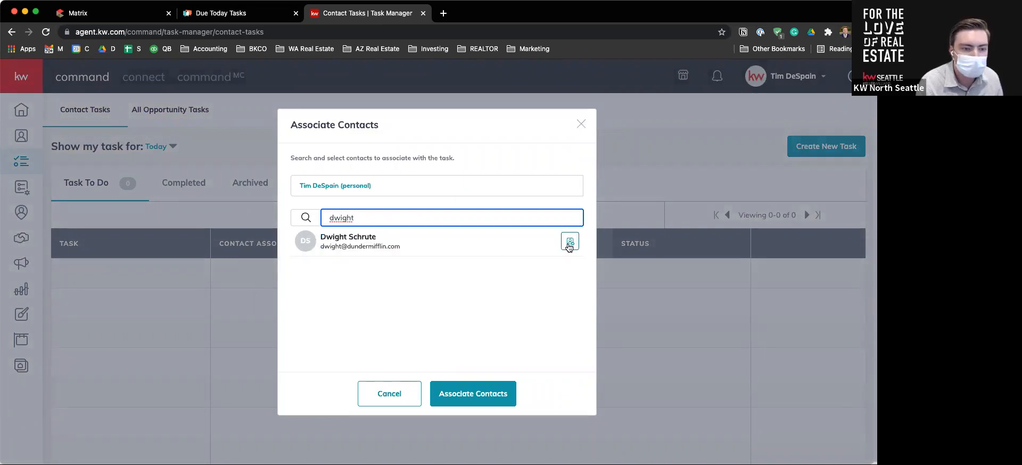
{"action": "left_click", "coordinate": [569, 242]}
Search for a second contact by first name, select it, and associate both contacts with the new task.
{"action": "double_click", "coordinate": [404, 232]}
{"action": "type", "text": "mi"}
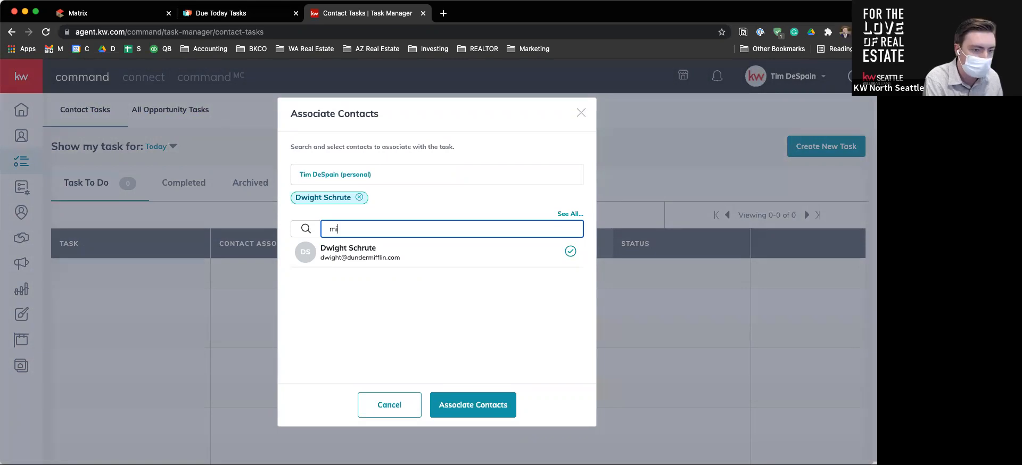
{"action": "type", "text": "chael"}
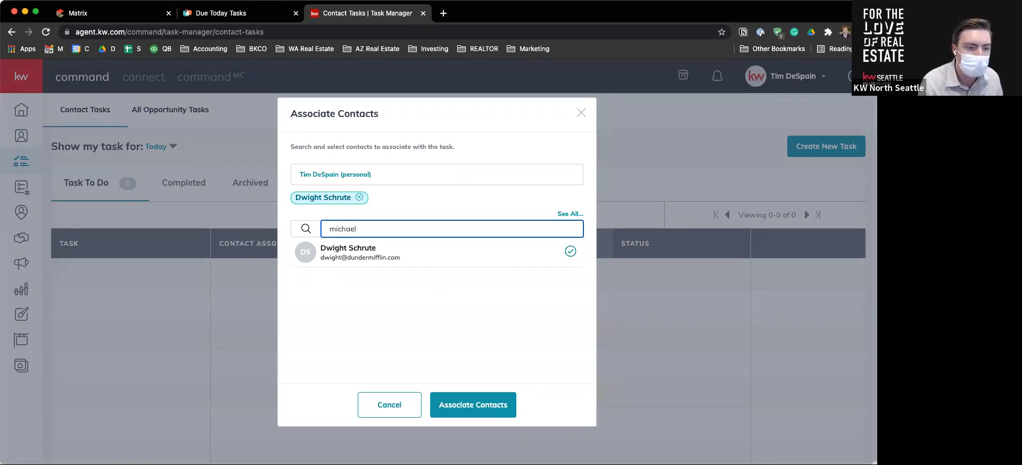
{"action": "left_click", "coordinate": [565, 254]}
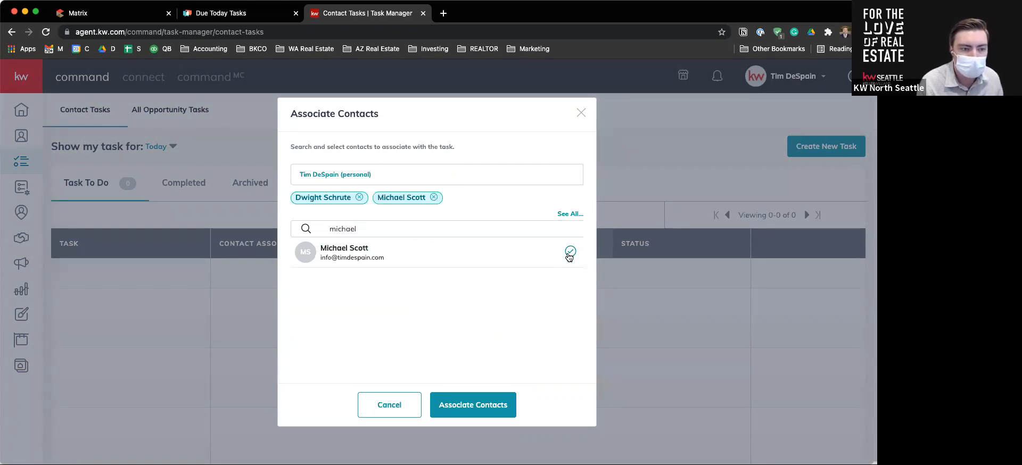
{"action": "left_click", "coordinate": [462, 398]}
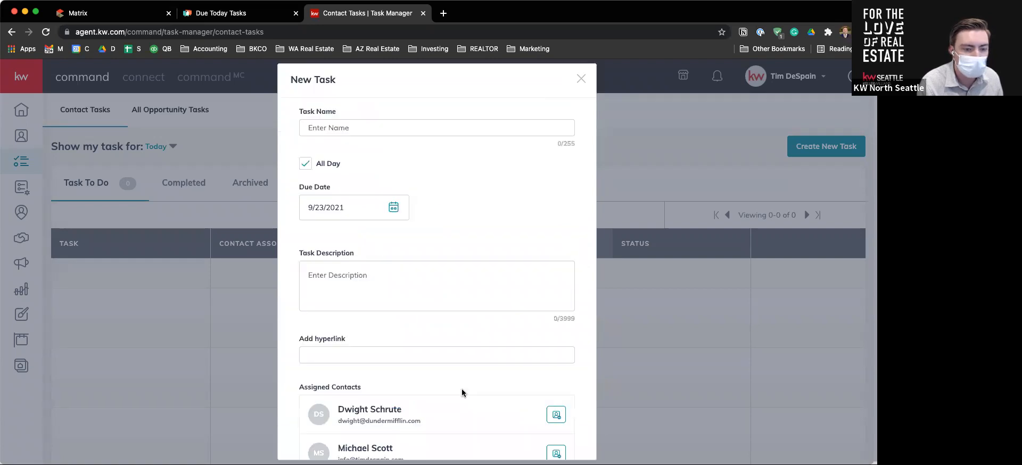
Name the task "checkin in to see how the home search is going" and create it for both assigned contacts.
{"action": "scroll", "coordinate": [395, 379], "scroll_direction": "down", "scroll_amount": 1}
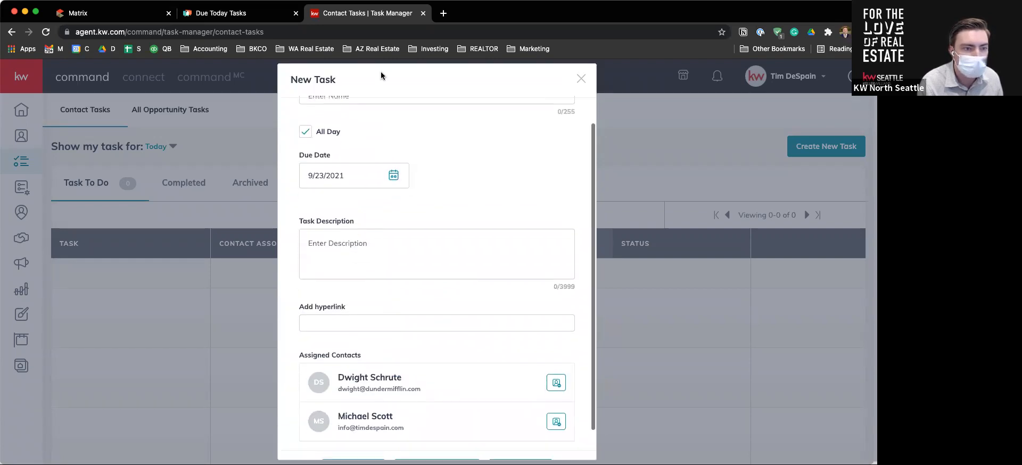
{"action": "scroll", "coordinate": [390, 143], "scroll_direction": "up", "scroll_amount": 1}
{"action": "left_click", "coordinate": [360, 127]}
{"action": "type", "text": "checking t"}
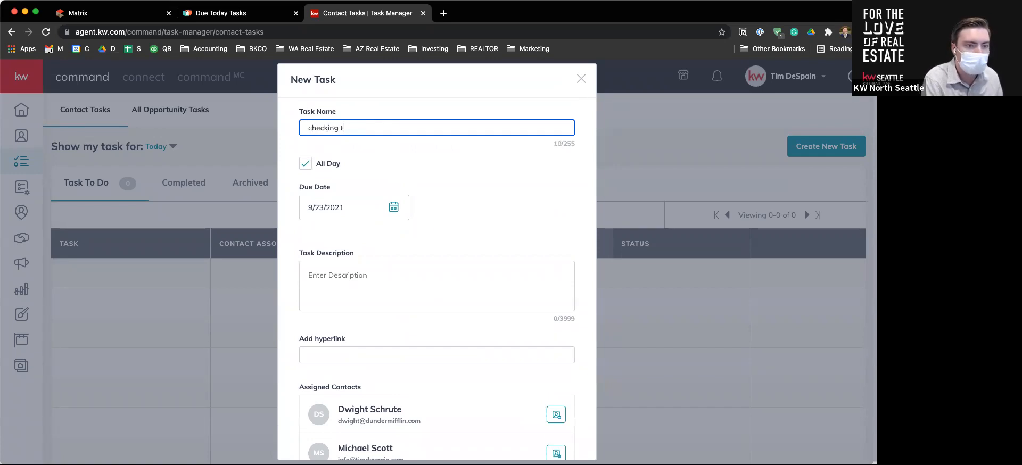
{"action": "key", "text": "BackSpace"}
{"action": "key", "text": "BackSpace"}
{"action": "key", "text": "BackSpace"}
{"action": "type", "text": " in to see "}
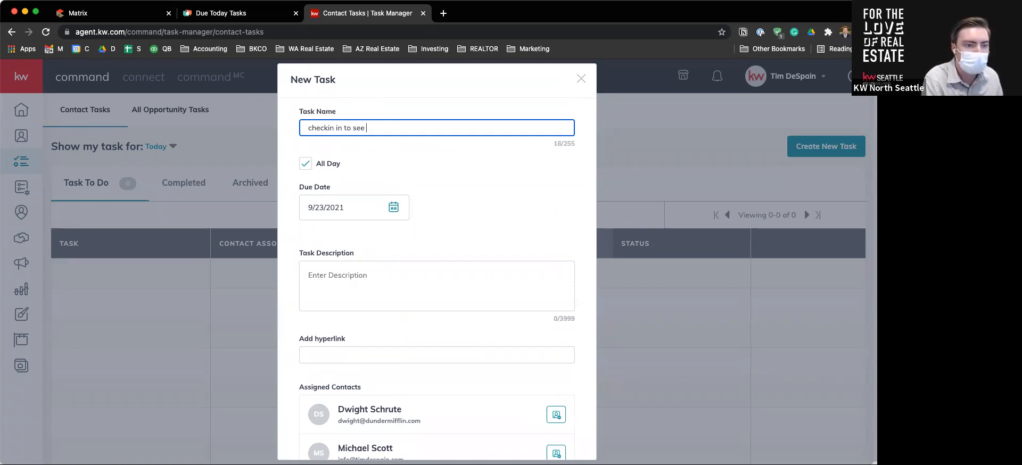
{"action": "type", "text": "how the home "}
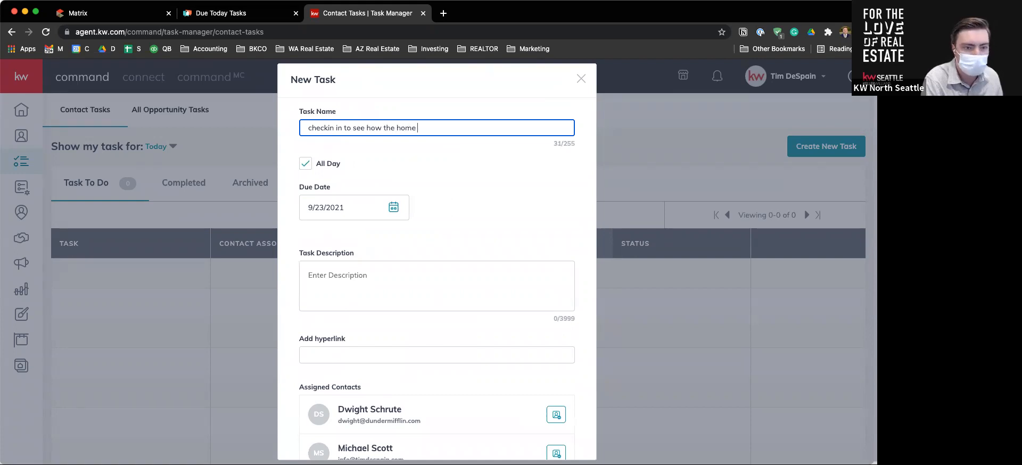
{"action": "type", "text": "search is"}
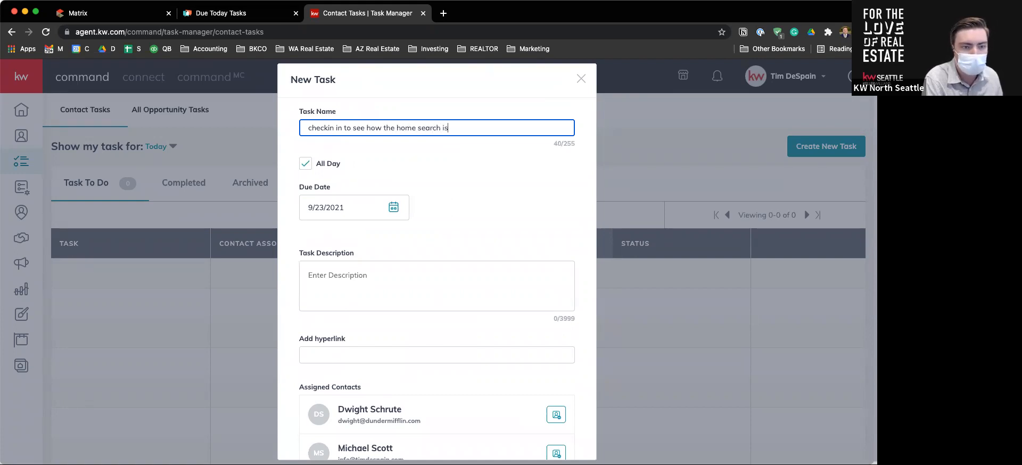
{"action": "type", "text": " going"}
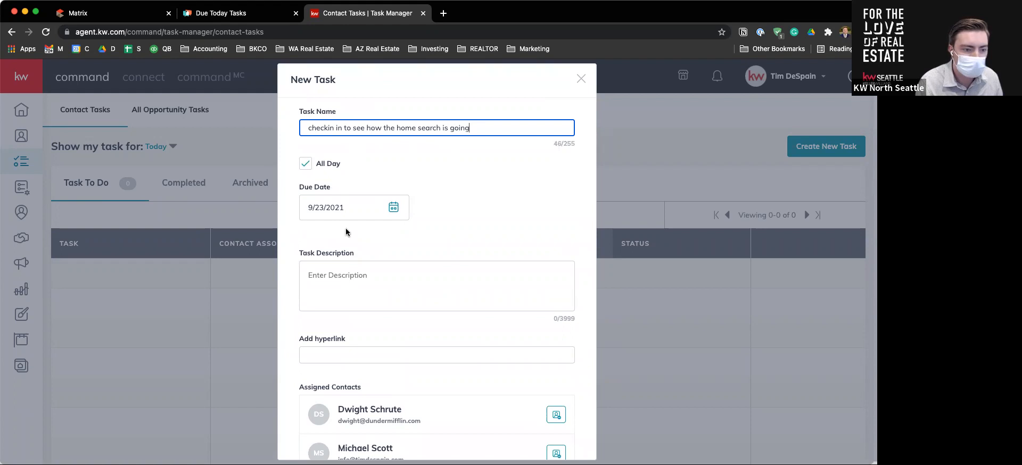
{"action": "scroll", "coordinate": [459, 391], "scroll_direction": "down", "scroll_amount": 3}
{"action": "left_click", "coordinate": [537, 446]}
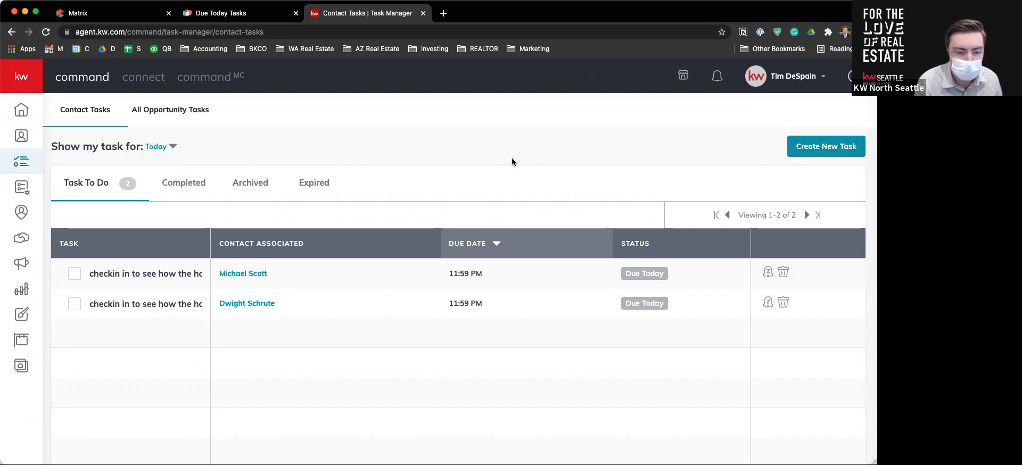
Open the record of the contact on the first to-do task and mark its home search check-in task complete.
{"action": "left_click", "coordinate": [236, 277]}
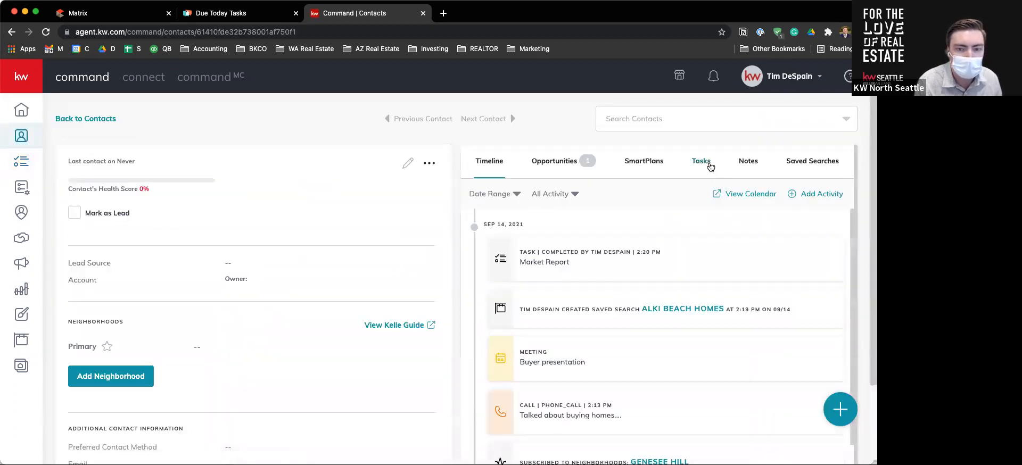
{"action": "left_click", "coordinate": [710, 166]}
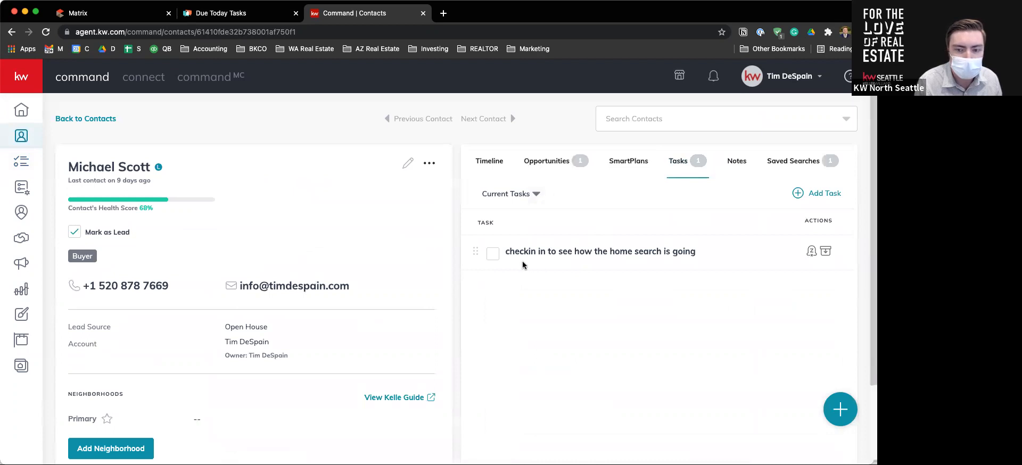
{"action": "left_click", "coordinate": [493, 256]}
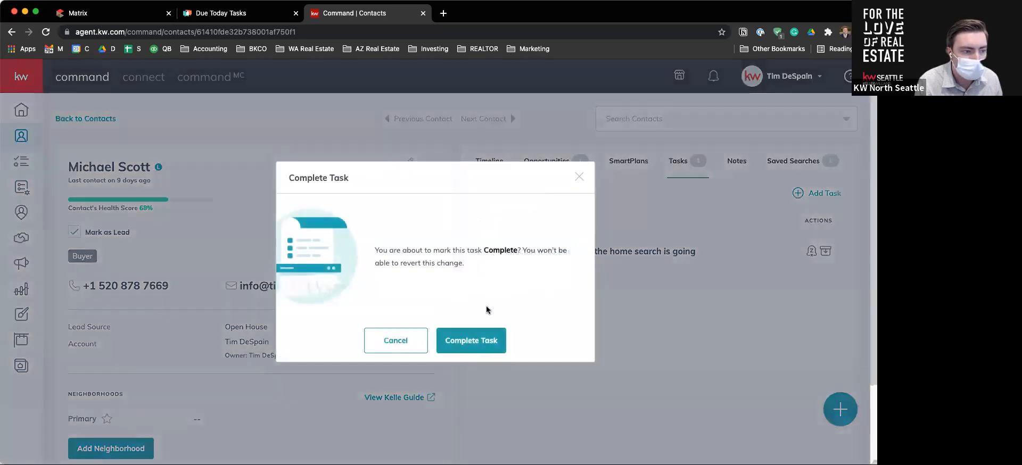
{"action": "left_click", "coordinate": [475, 339]}
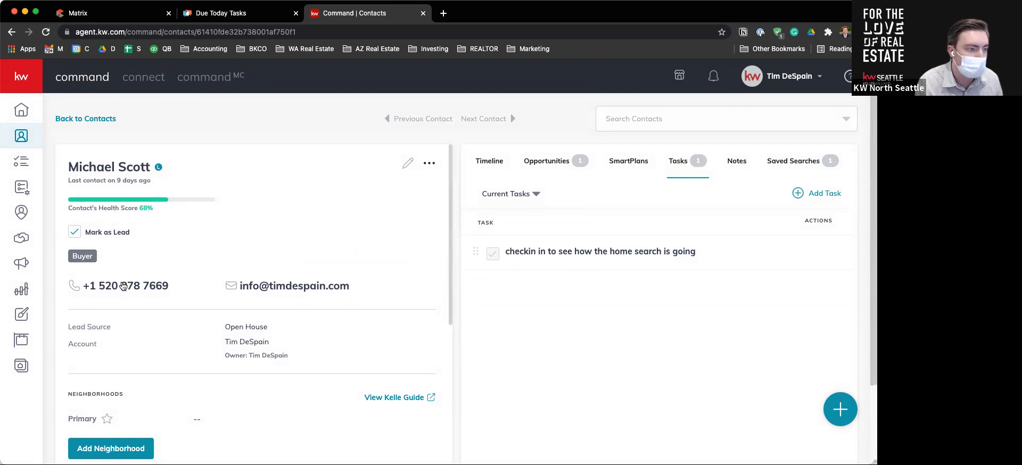
Return to the task manager and review the completed, archived and expired contact tasks.
{"action": "left_click", "coordinate": [31, 171]}
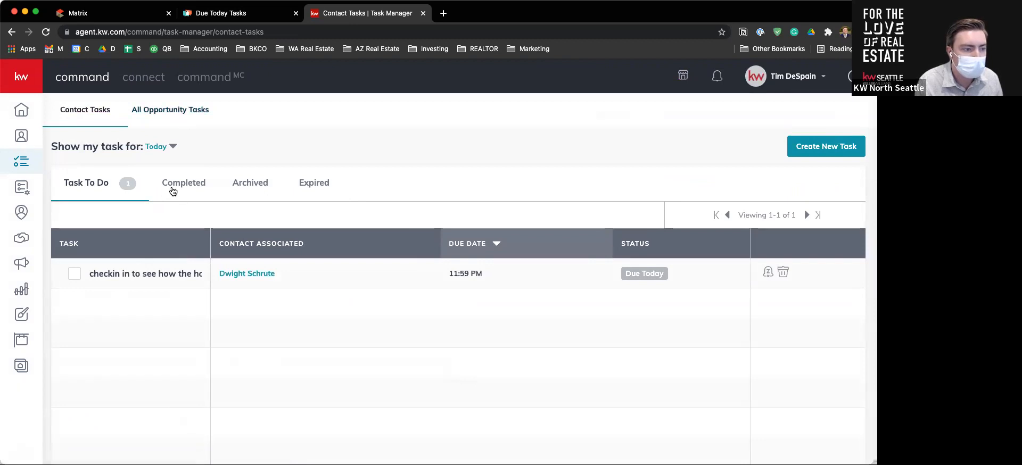
{"action": "left_click", "coordinate": [177, 190]}
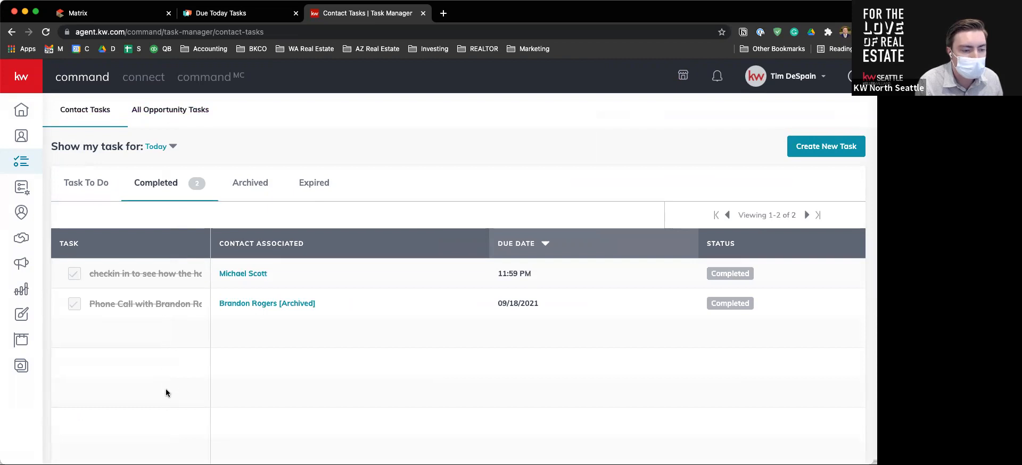
{"action": "left_click", "coordinate": [236, 190]}
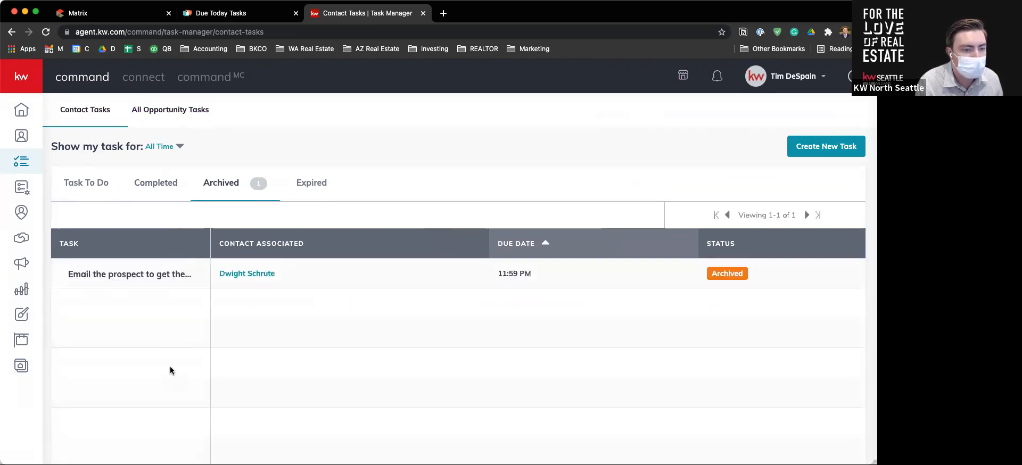
{"action": "left_click", "coordinate": [315, 187]}
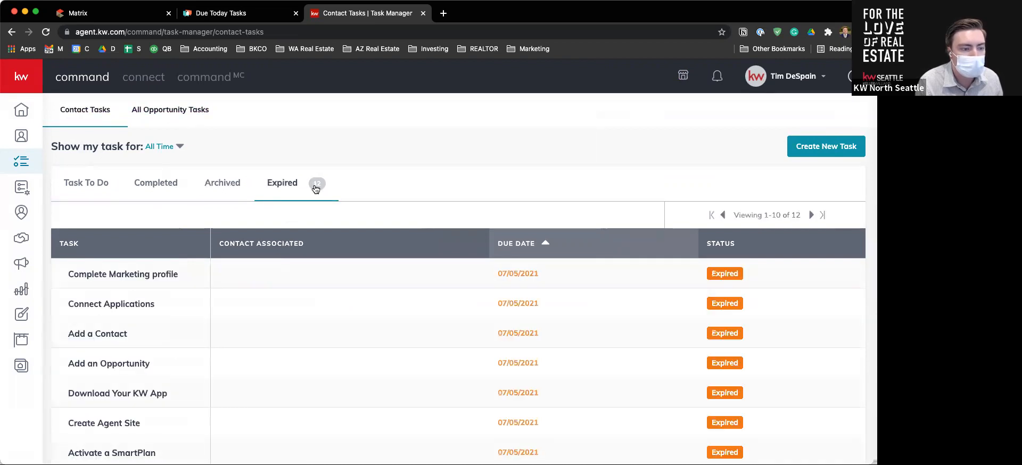
{"action": "scroll", "coordinate": [298, 287], "scroll_direction": "down", "scroll_amount": 3}
{"action": "scroll", "coordinate": [298, 287], "scroll_direction": "up", "scroll_amount": 3}
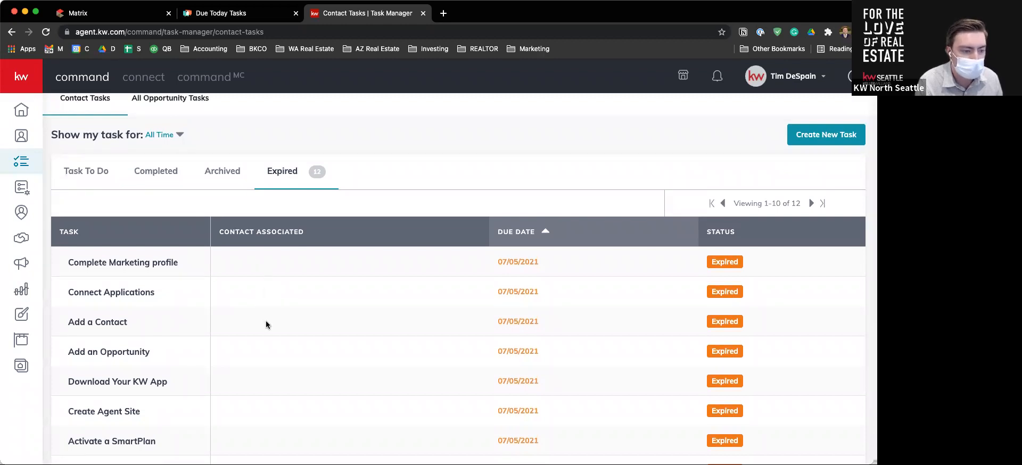
{"action": "scroll", "coordinate": [283, 373], "scroll_direction": "down", "scroll_amount": 4}
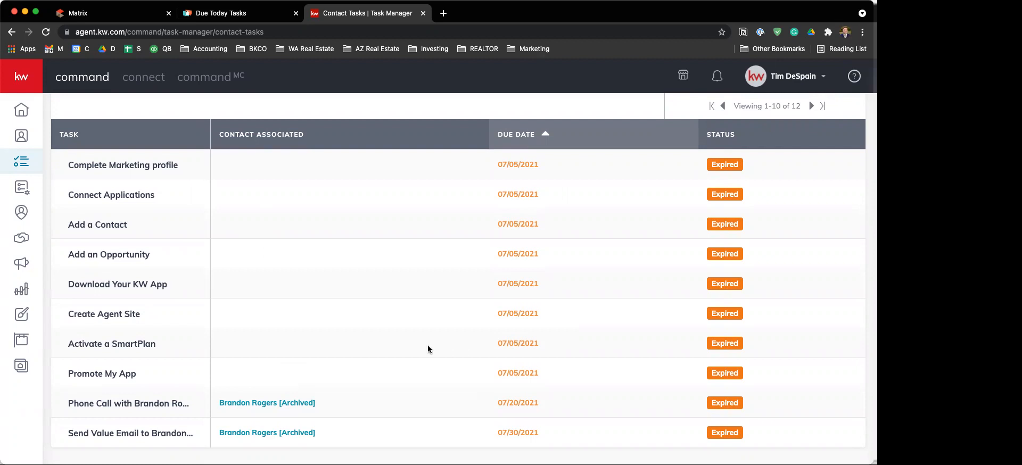
View the list of all opportunity tasks, dismissing its introductory message, and return to the contact tasks.
{"action": "scroll", "coordinate": [427, 345], "scroll_direction": "up", "scroll_amount": 3}
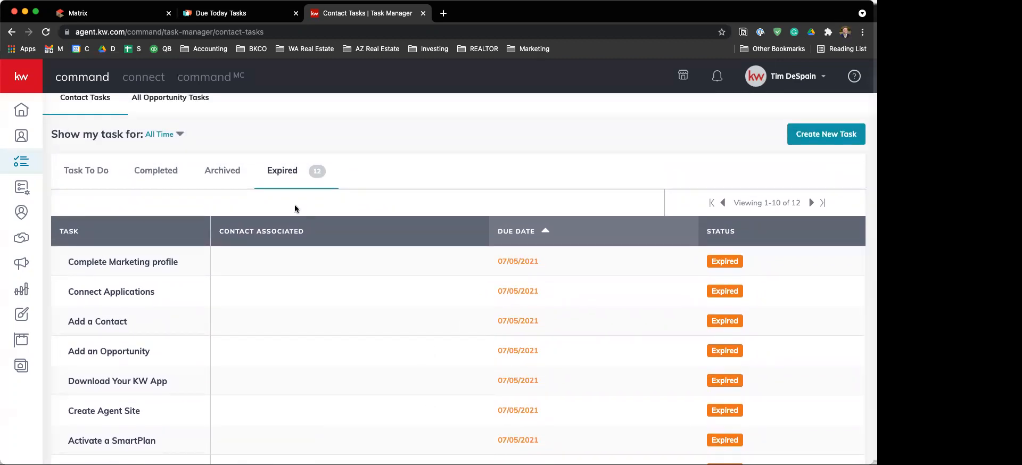
{"action": "scroll", "coordinate": [194, 194], "scroll_direction": "up", "scroll_amount": 1}
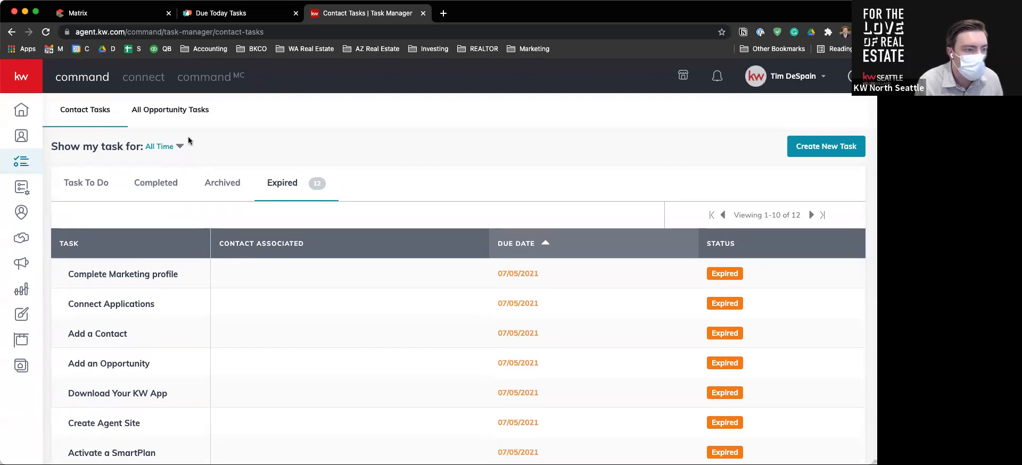
{"action": "left_click", "coordinate": [150, 115]}
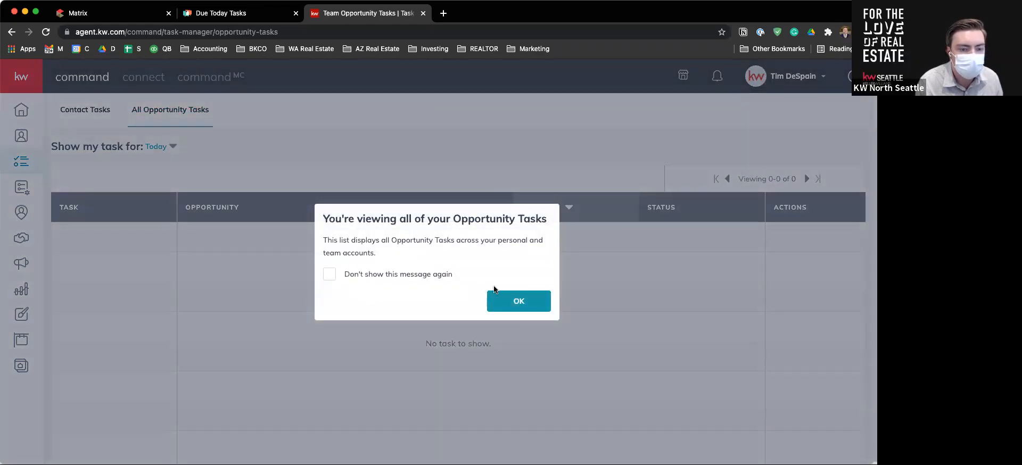
{"action": "left_click", "coordinate": [505, 302]}
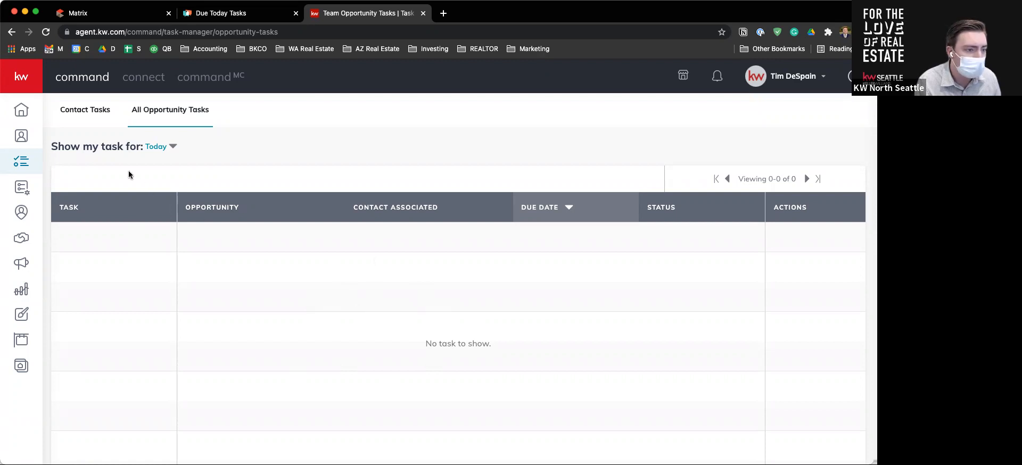
{"action": "left_click", "coordinate": [97, 119]}
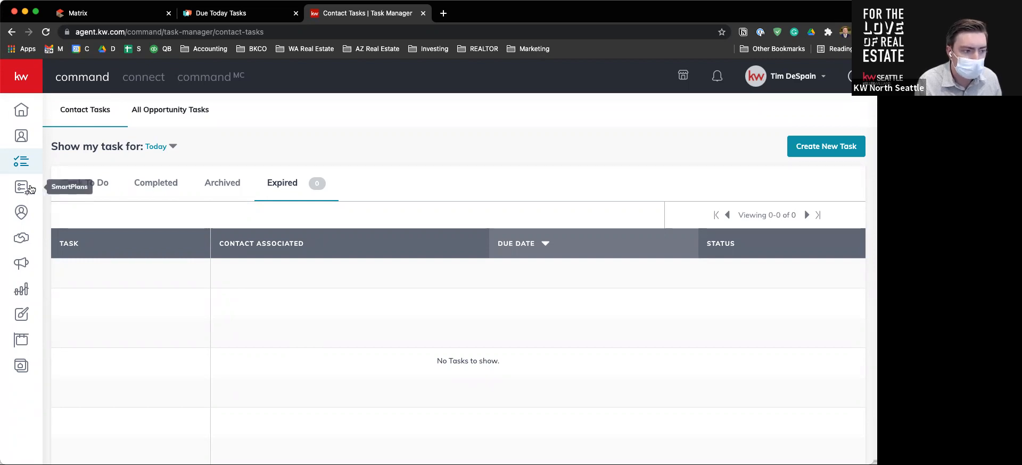
{"action": "triple_click", "coordinate": [81, 144]}
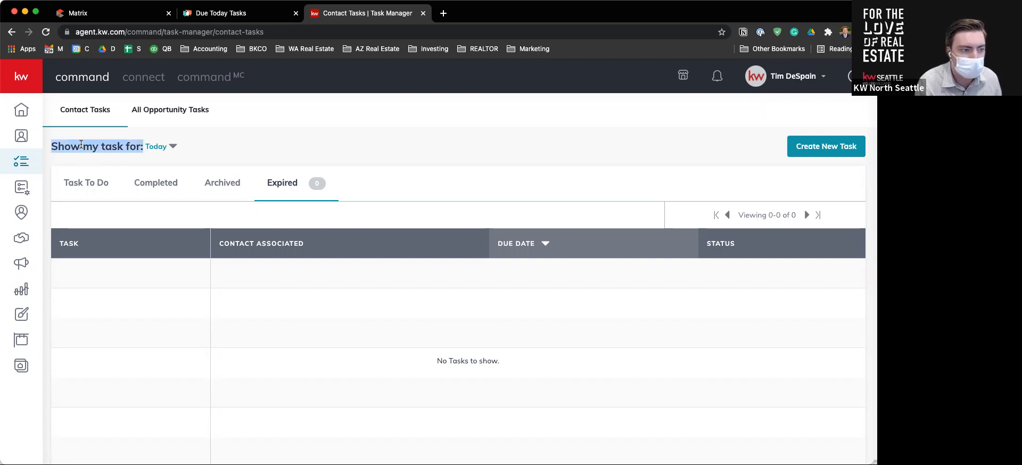
{"action": "left_click", "coordinate": [81, 145]}
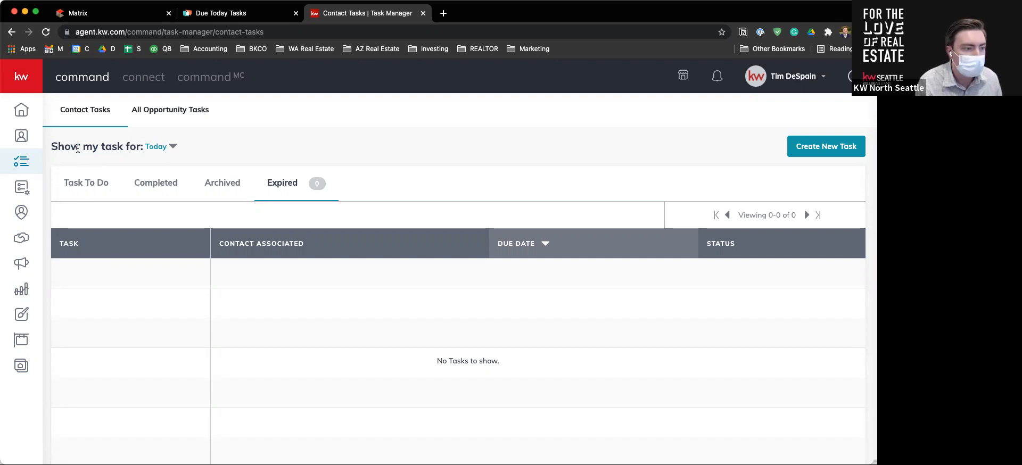
Open the SmartPlans page and read the notice about the Twilio subscription needed for sending and receiving messages.
{"action": "left_click", "coordinate": [28, 189]}
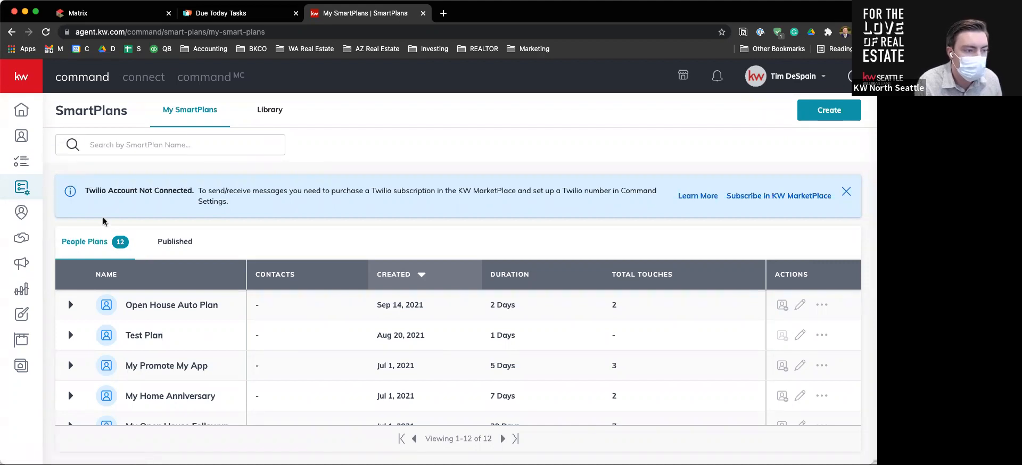
{"action": "double_click", "coordinate": [220, 193]}
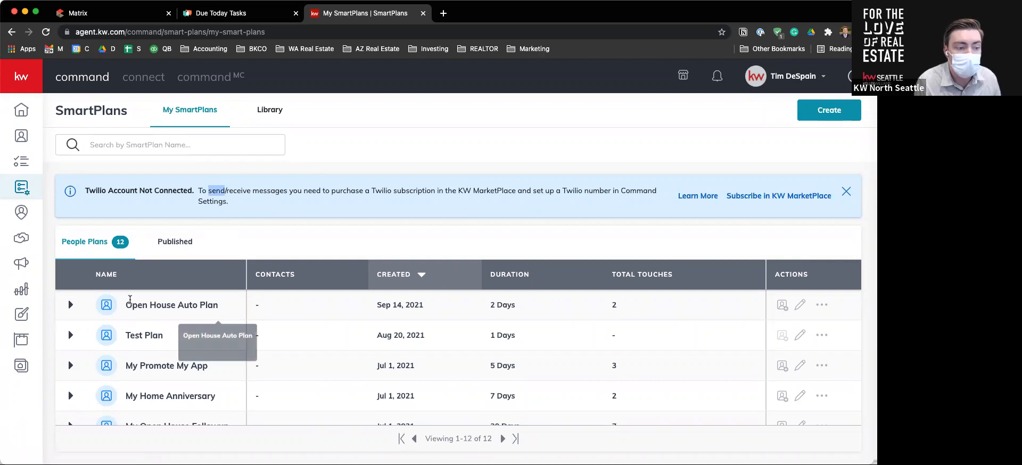
{"action": "left_click", "coordinate": [222, 209]}
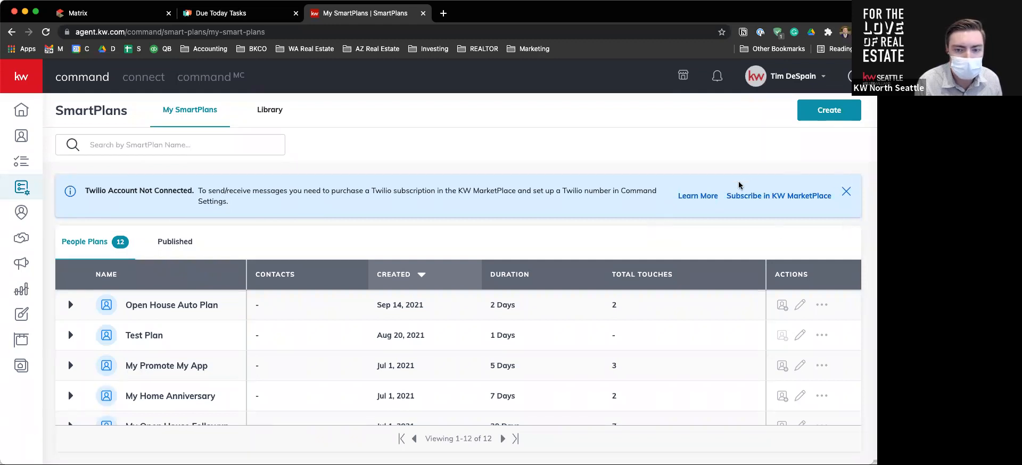
{"action": "double_click", "coordinate": [386, 189]}
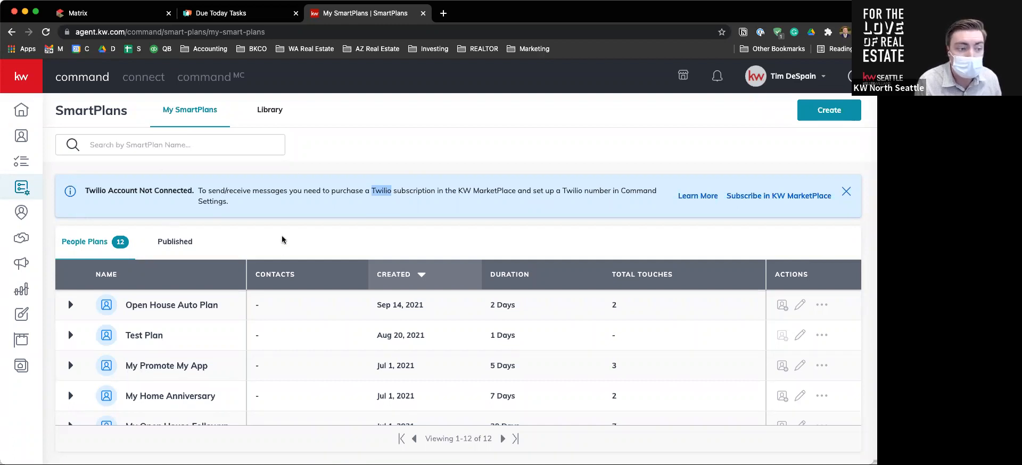
{"action": "left_click", "coordinate": [243, 204]}
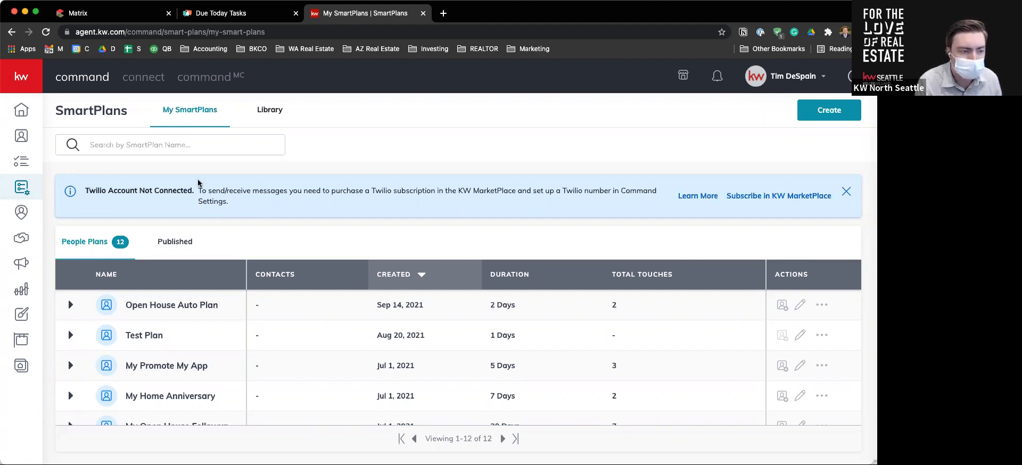
Look at the Twilio subscription offer in the KW MarketPlace, then close it and return to the SmartPlans list.
{"action": "double_click", "coordinate": [96, 190]}
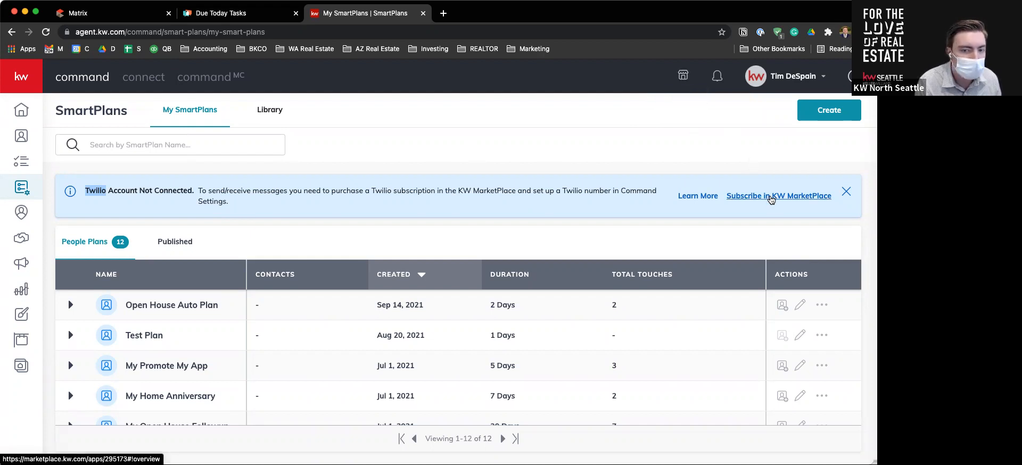
{"action": "left_click", "coordinate": [770, 197]}
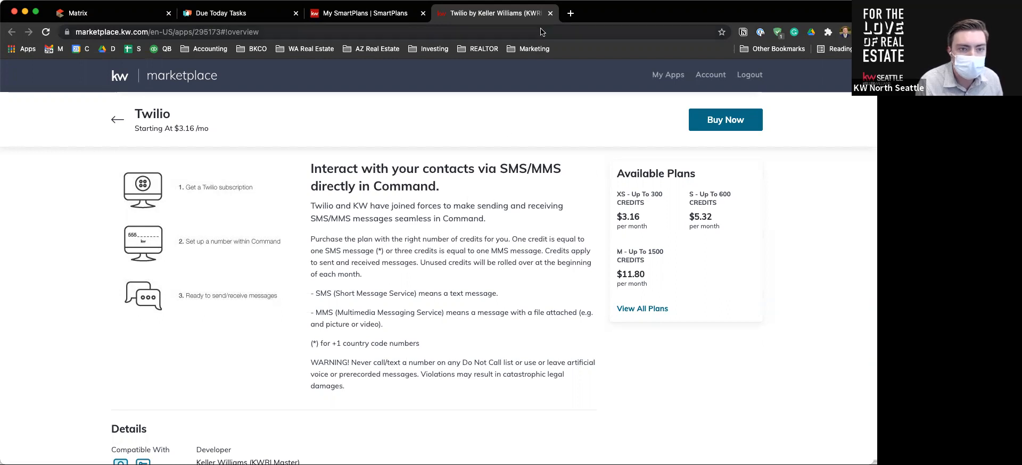
{"action": "left_click", "coordinate": [549, 13]}
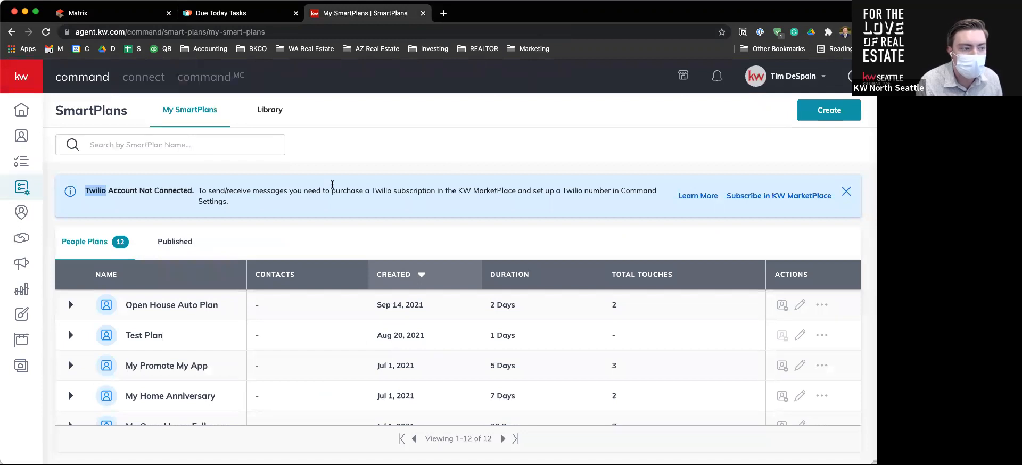
{"action": "left_click", "coordinate": [157, 201]}
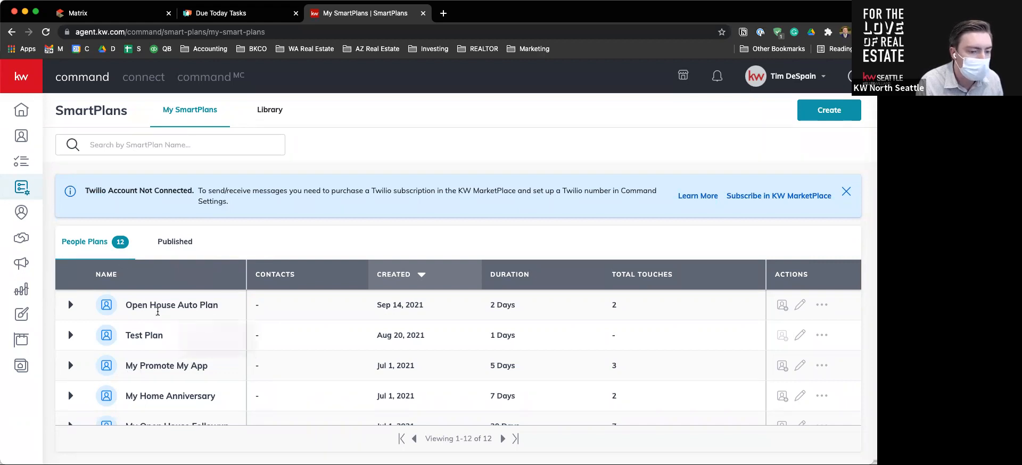
Expand the My Open House Followup plan and preview the message of its first SMS/MMS step.
{"action": "scroll", "coordinate": [133, 316], "scroll_direction": "down", "scroll_amount": 3}
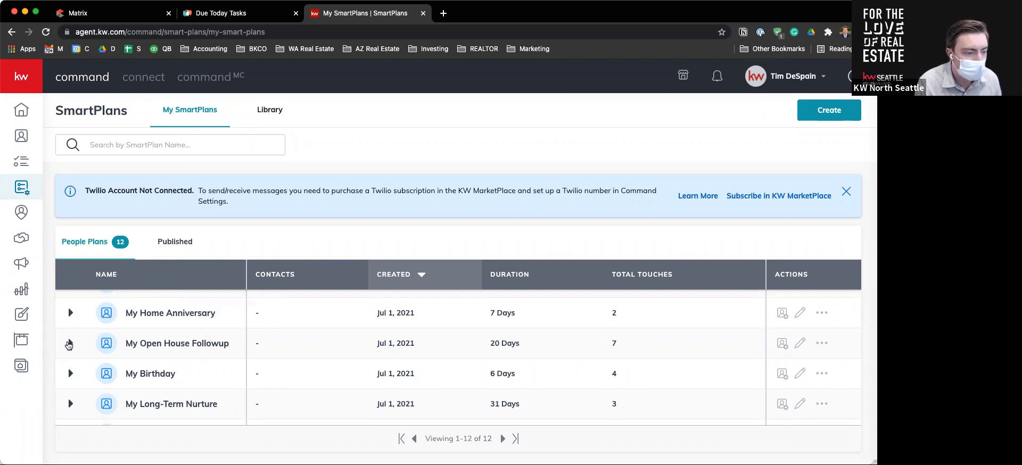
{"action": "left_click", "coordinate": [70, 343]}
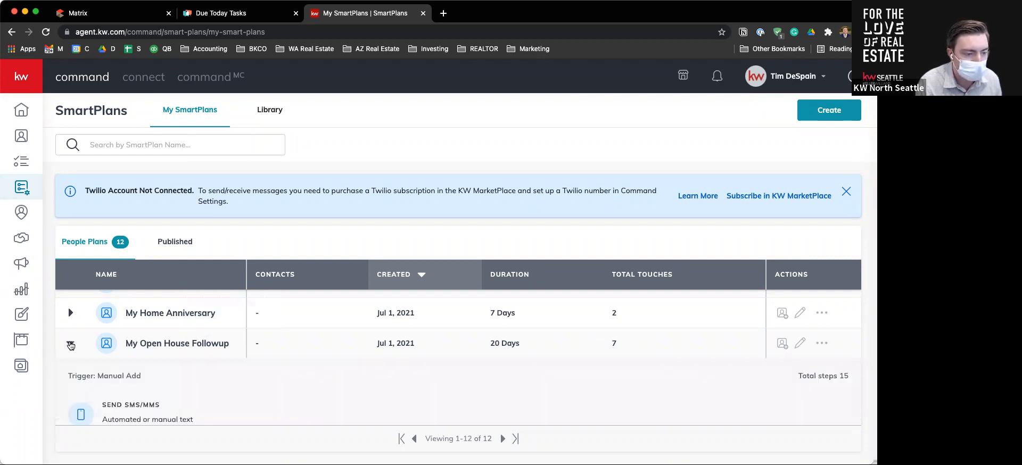
{"action": "scroll", "coordinate": [90, 372], "scroll_direction": "down", "scroll_amount": 3}
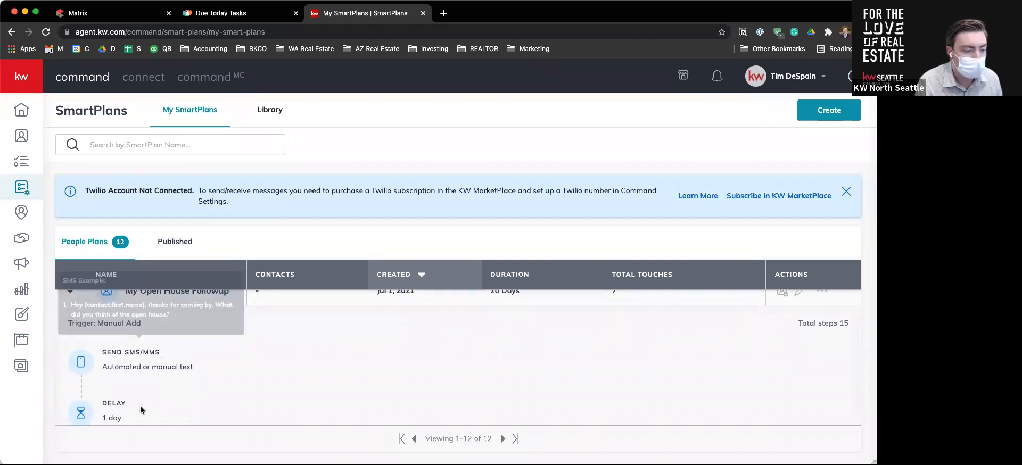
{"action": "mouse_move", "coordinate": [131, 367]}
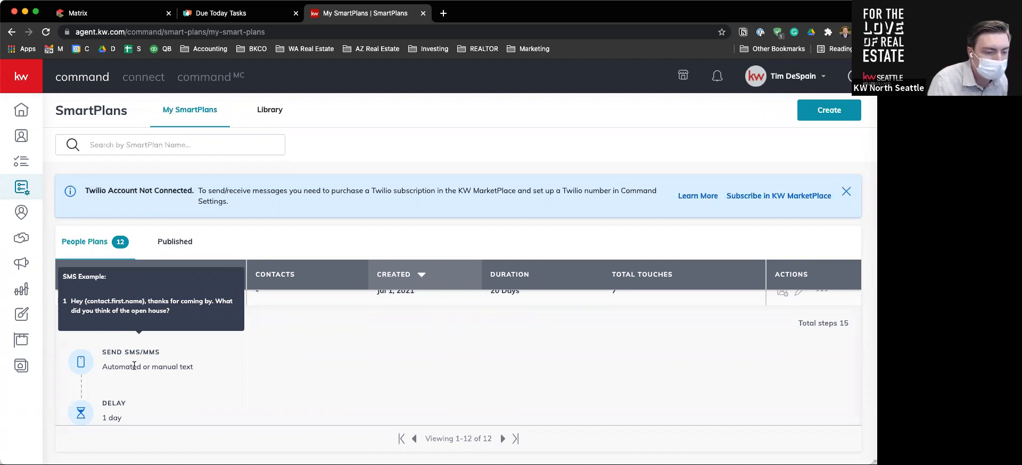
Read through My Open House Followup from its first 1-day delay to the first phone call, previewing the touch task and call instructions.
{"action": "scroll", "coordinate": [134, 366], "scroll_direction": "down", "scroll_amount": 1}
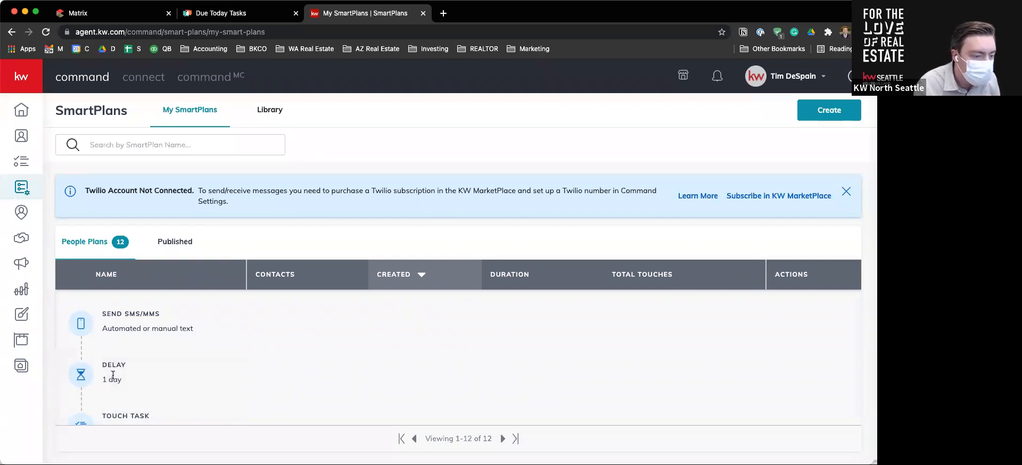
{"action": "scroll", "coordinate": [113, 379], "scroll_direction": "down", "scroll_amount": 1}
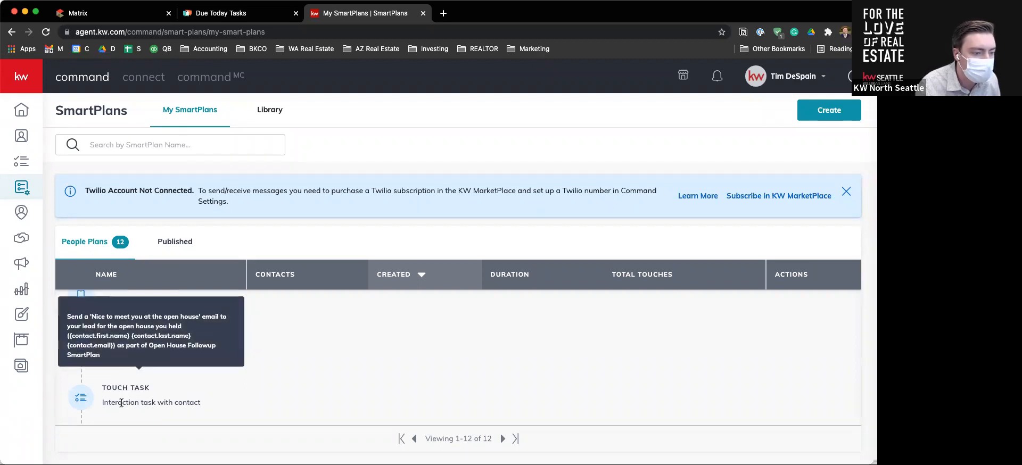
{"action": "scroll", "coordinate": [121, 403], "scroll_direction": "down", "scroll_amount": 1}
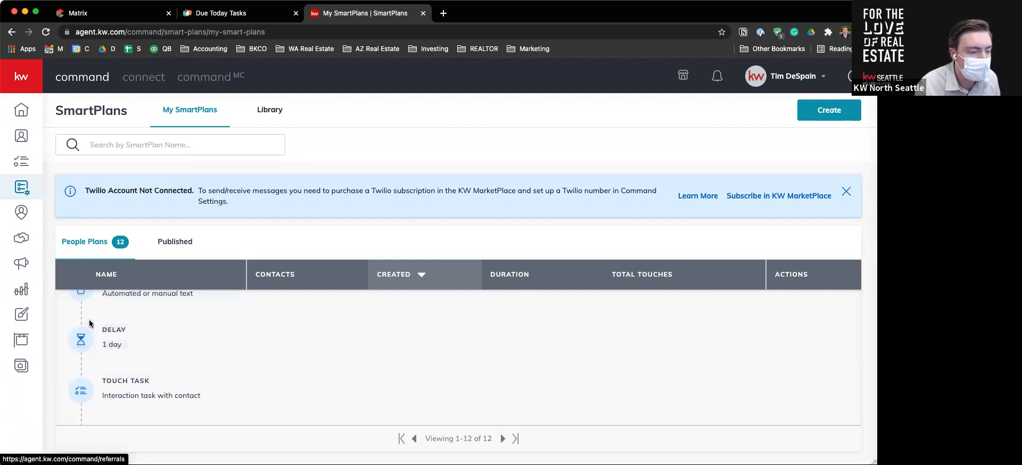
{"action": "scroll", "coordinate": [106, 362], "scroll_direction": "down", "scroll_amount": 3}
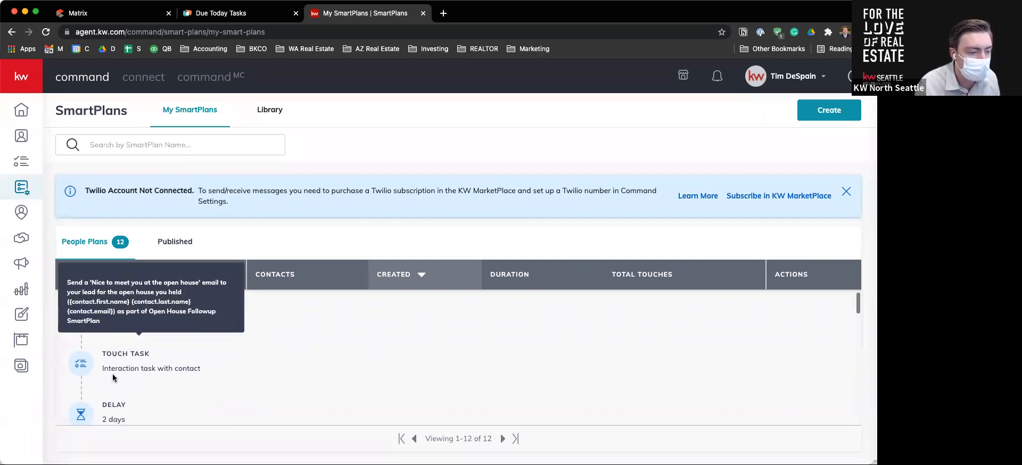
{"action": "scroll", "coordinate": [113, 357], "scroll_direction": "down", "scroll_amount": 2}
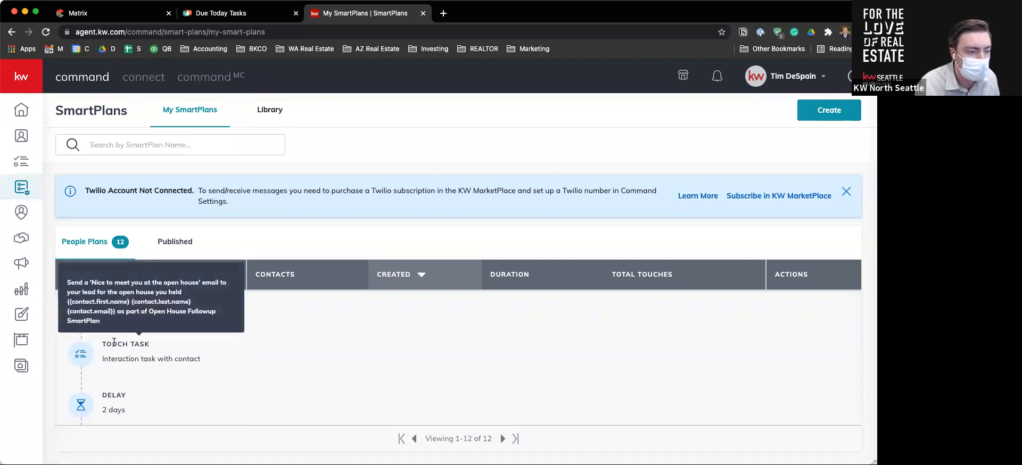
{"action": "scroll", "coordinate": [120, 365], "scroll_direction": "down", "scroll_amount": 4}
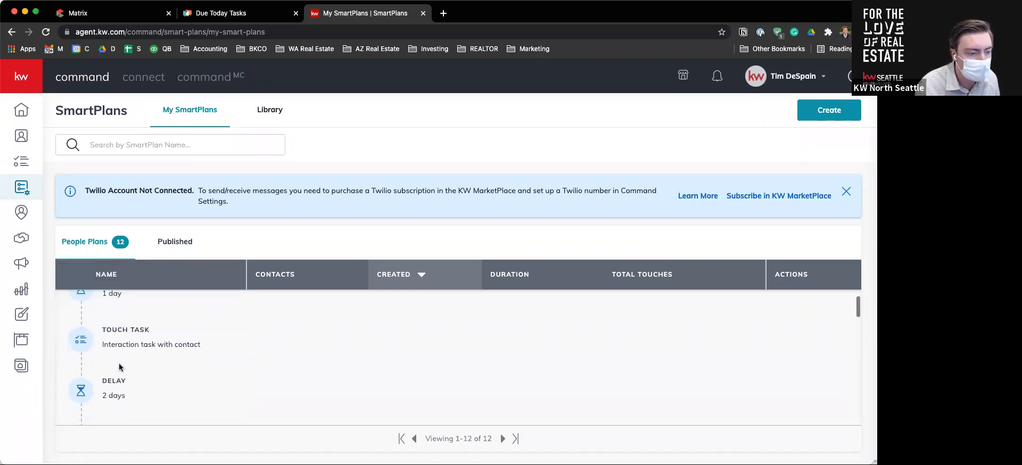
{"action": "scroll", "coordinate": [120, 367], "scroll_direction": "down", "scroll_amount": 3}
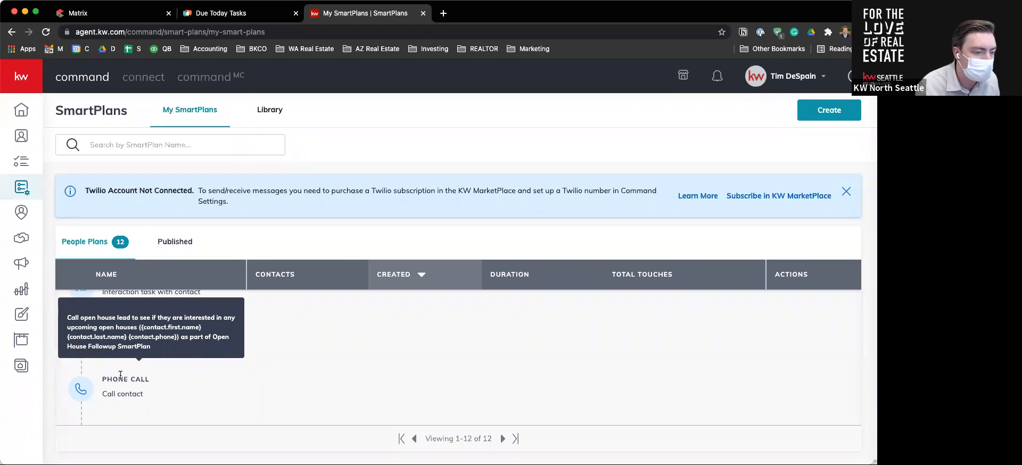
Continue through the plan's middle touches, previewing the second SMS/MMS, the second phone call and the third SMS/MMS.
{"action": "scroll", "coordinate": [121, 382], "scroll_direction": "down", "scroll_amount": 3}
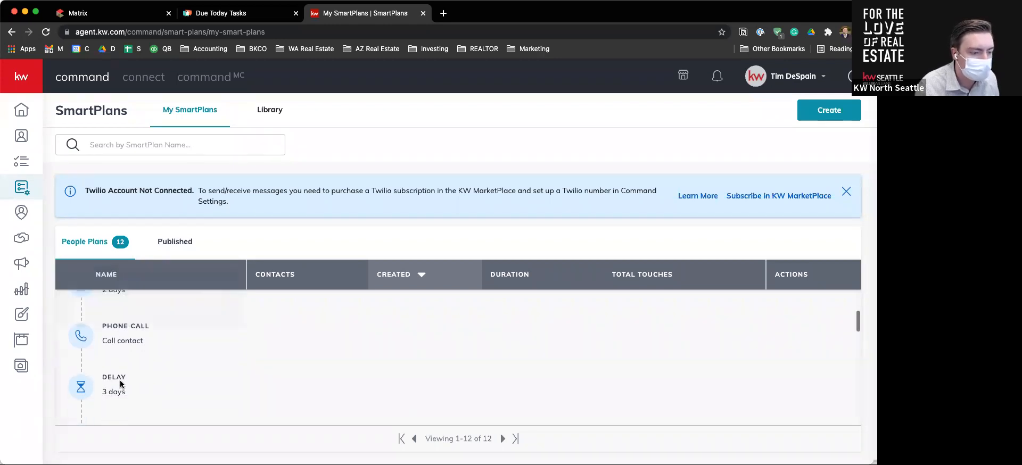
{"action": "scroll", "coordinate": [120, 382], "scroll_direction": "down", "scroll_amount": 2}
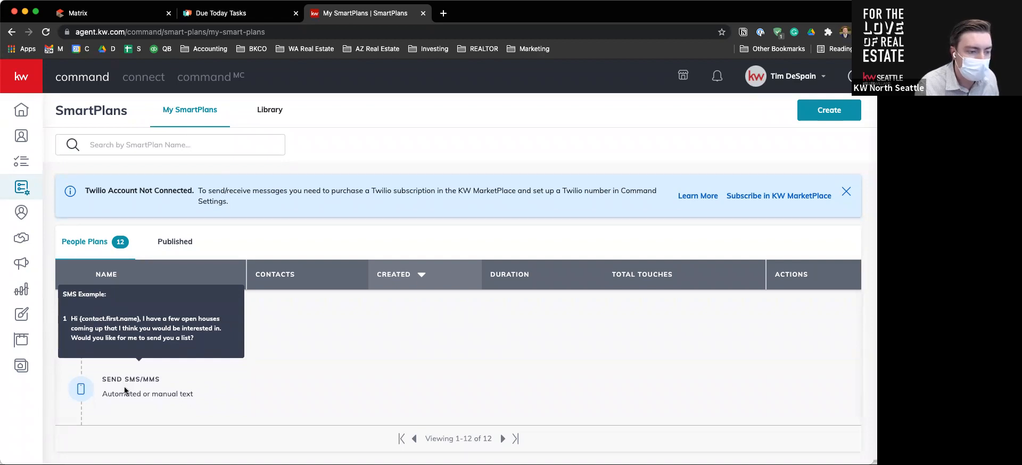
{"action": "scroll", "coordinate": [124, 390], "scroll_direction": "down", "scroll_amount": 2}
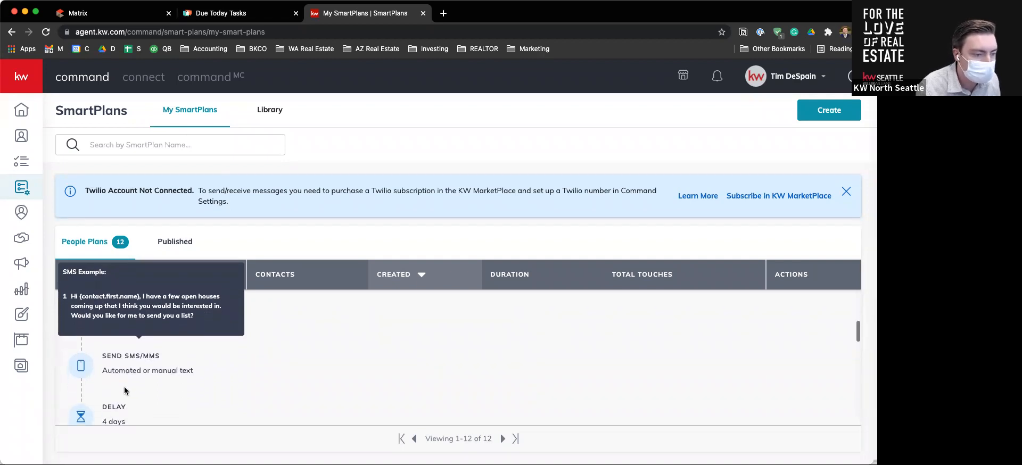
{"action": "scroll", "coordinate": [125, 390], "scroll_direction": "down", "scroll_amount": 2}
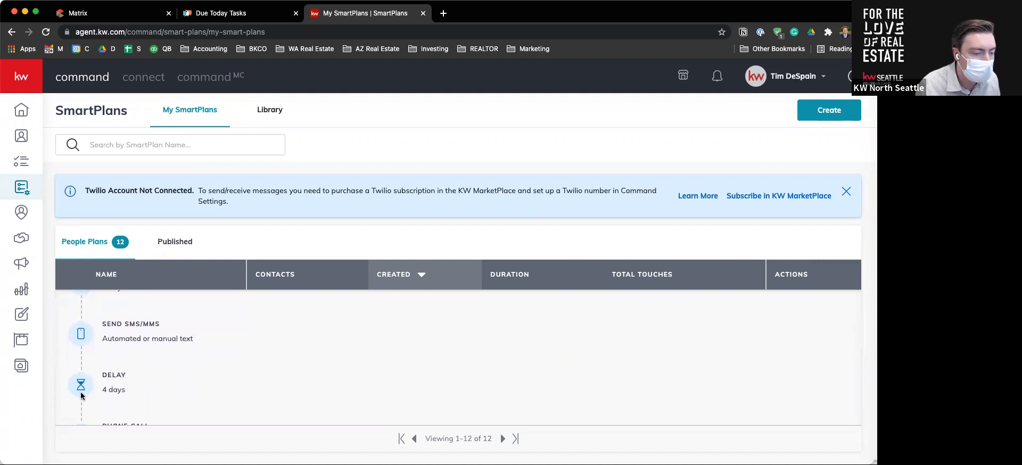
{"action": "scroll", "coordinate": [129, 377], "scroll_direction": "down", "scroll_amount": 1}
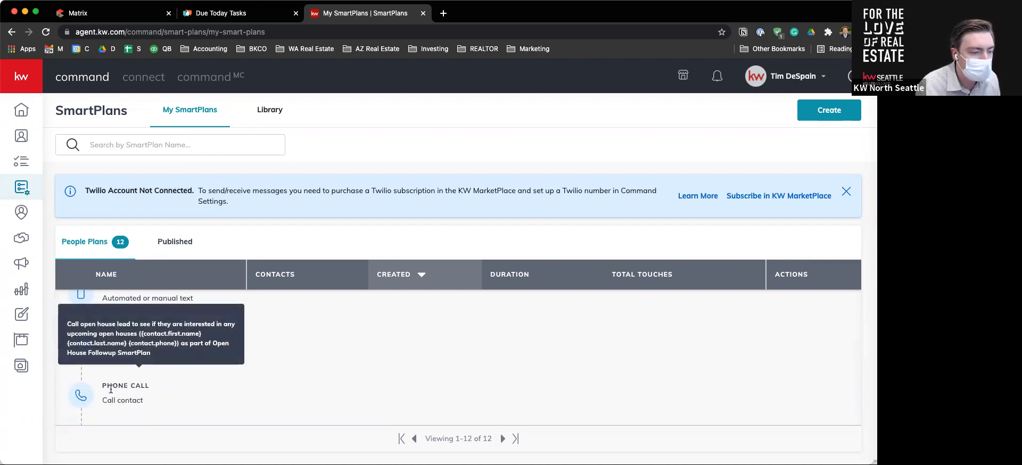
{"action": "scroll", "coordinate": [104, 392], "scroll_direction": "down", "scroll_amount": 5}
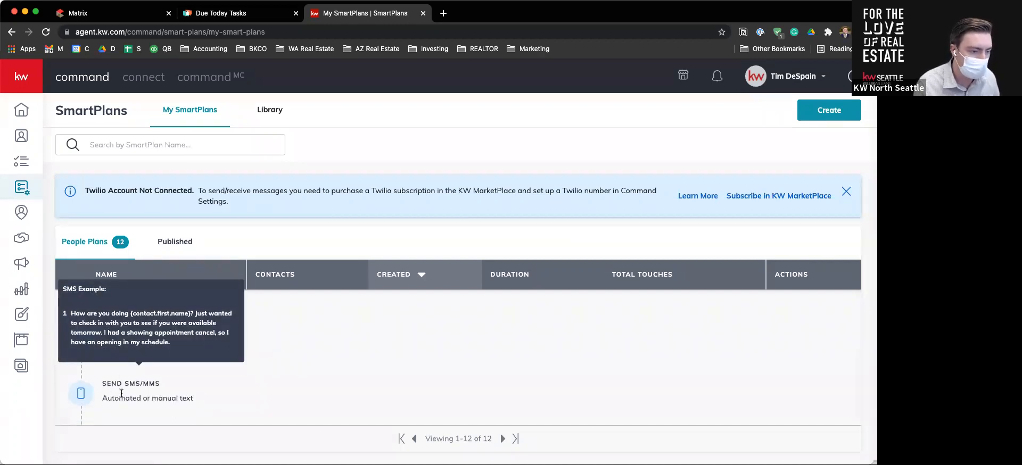
Examine the plan's remaining steps, from the 4-day delay and second touch task to the closing Add to SmartPlan link.
{"action": "scroll", "coordinate": [122, 393], "scroll_direction": "down", "scroll_amount": 2}
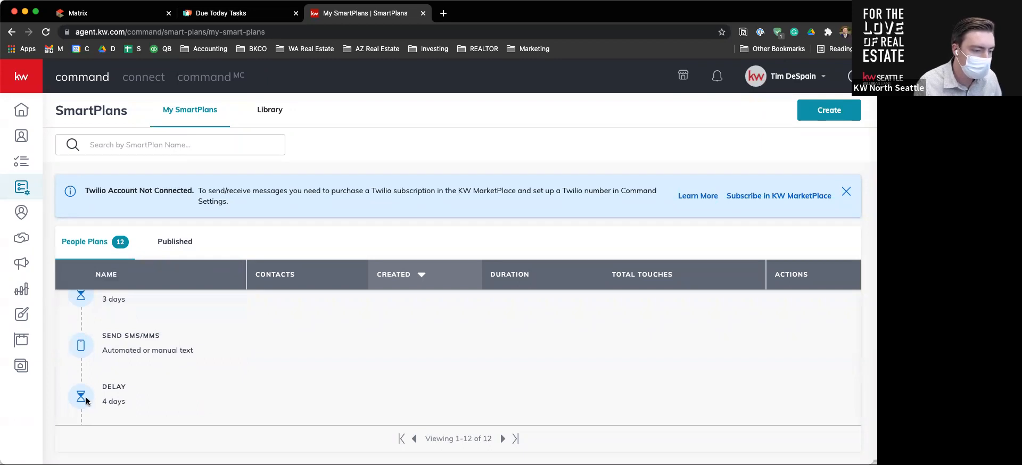
{"action": "scroll", "coordinate": [103, 380], "scroll_direction": "down", "scroll_amount": 3}
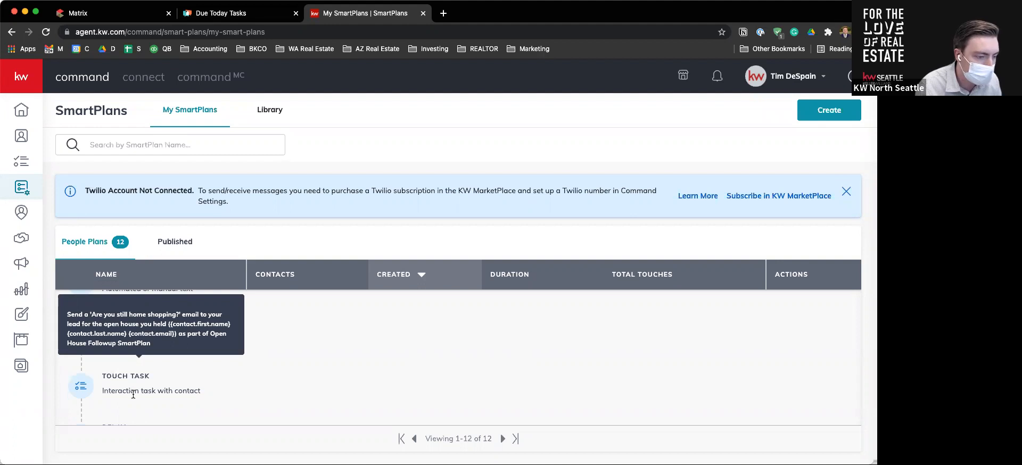
{"action": "scroll", "coordinate": [133, 394], "scroll_direction": "down", "scroll_amount": 2}
{"action": "scroll", "coordinate": [133, 394], "scroll_direction": "down", "scroll_amount": 2}
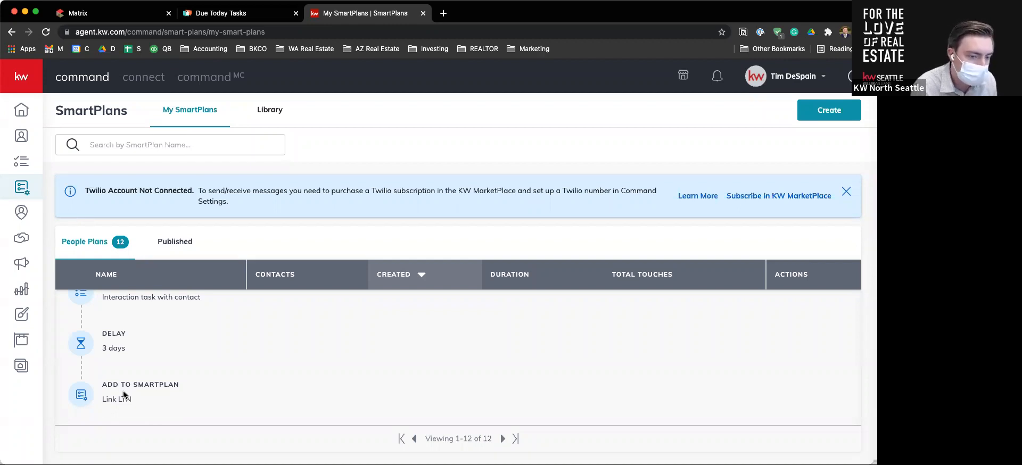
{"action": "scroll", "coordinate": [122, 399], "scroll_direction": "up", "scroll_amount": 1}
{"action": "scroll", "coordinate": [122, 402], "scroll_direction": "down", "scroll_amount": 3}
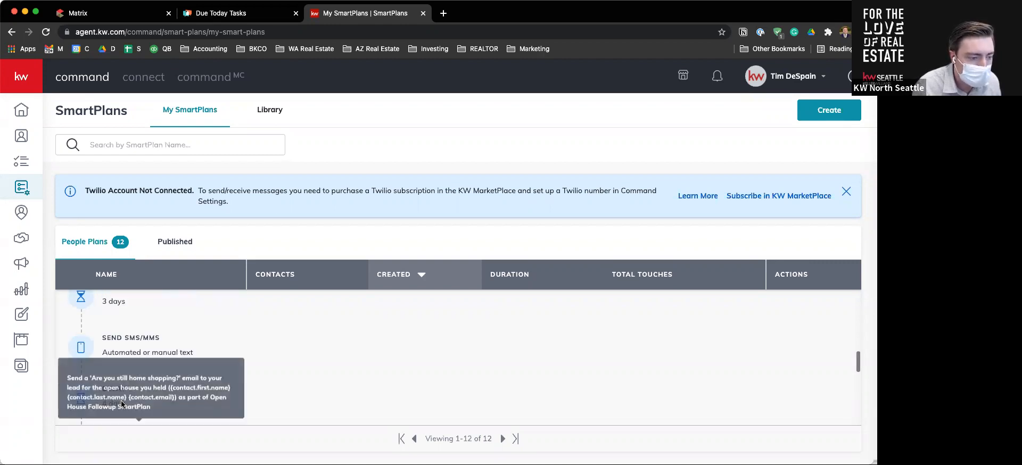
Collapse the My Open House Followup plan and look over the other plans in the People Plans list.
{"action": "scroll", "coordinate": [122, 405], "scroll_direction": "up", "scroll_amount": 5}
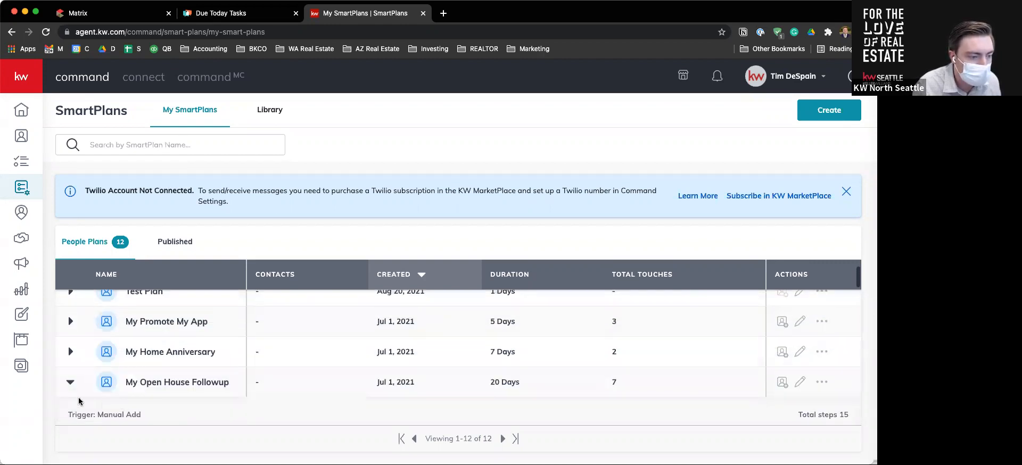
{"action": "left_click", "coordinate": [71, 380]}
{"action": "scroll", "coordinate": [157, 402], "scroll_direction": "down", "scroll_amount": 4}
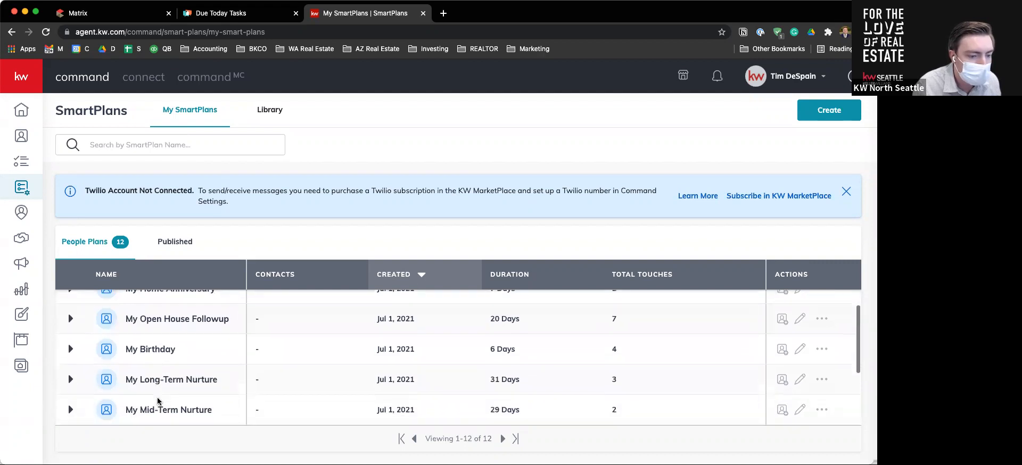
{"action": "scroll", "coordinate": [157, 401], "scroll_direction": "down", "scroll_amount": 3}
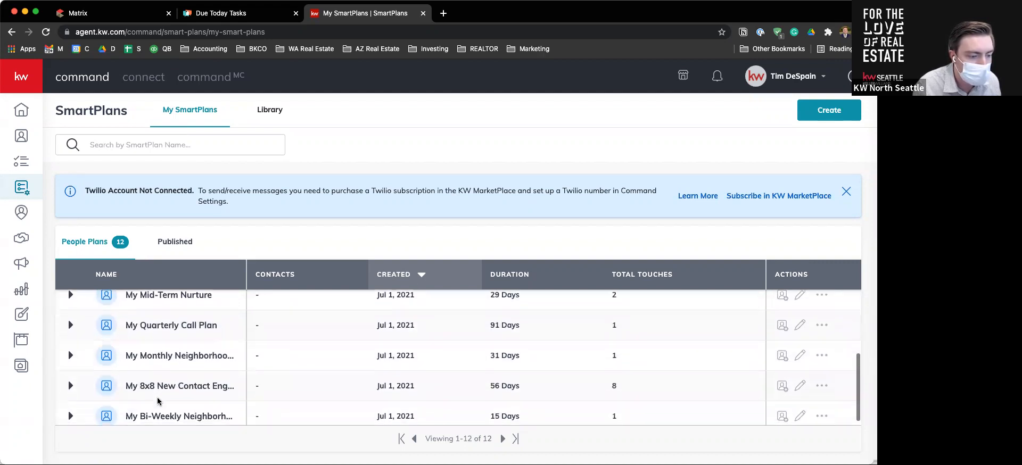
{"action": "scroll", "coordinate": [181, 383], "scroll_direction": "up", "scroll_amount": 2}
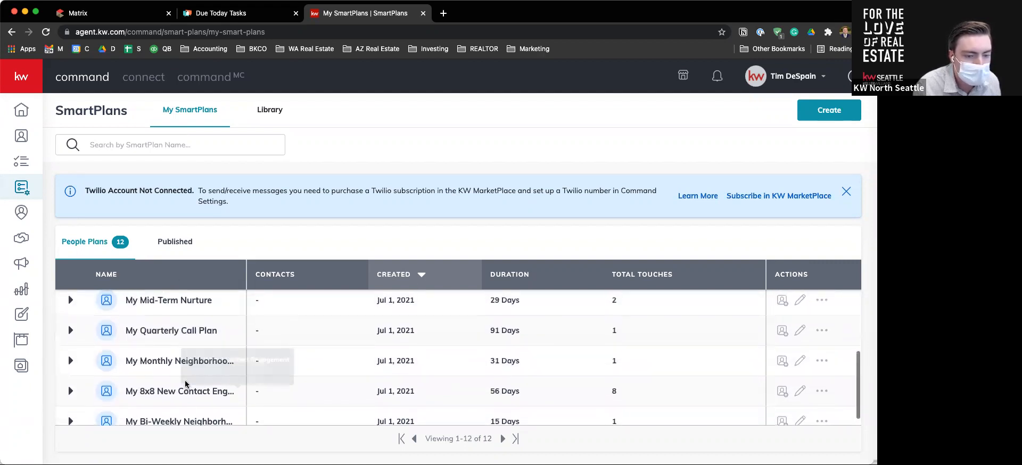
{"action": "scroll", "coordinate": [185, 384], "scroll_direction": "up", "scroll_amount": 3}
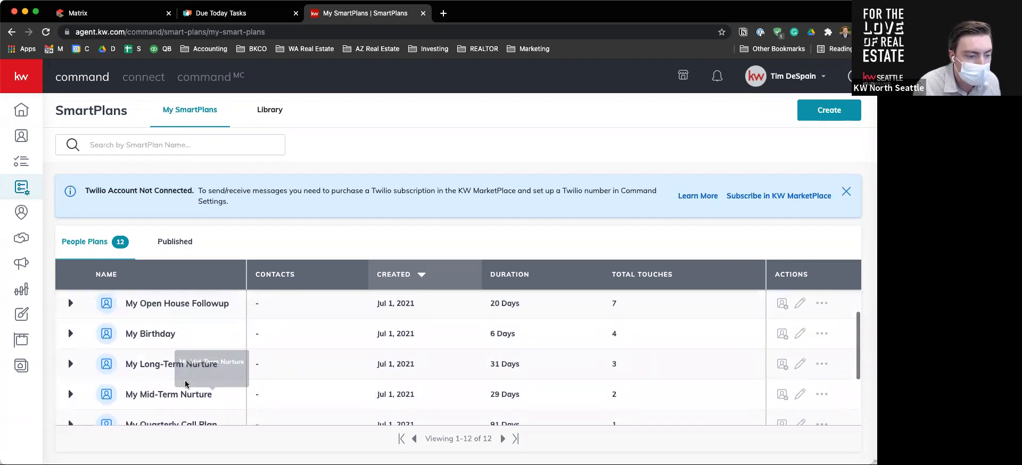
{"action": "scroll", "coordinate": [185, 381], "scroll_direction": "up", "scroll_amount": 1}
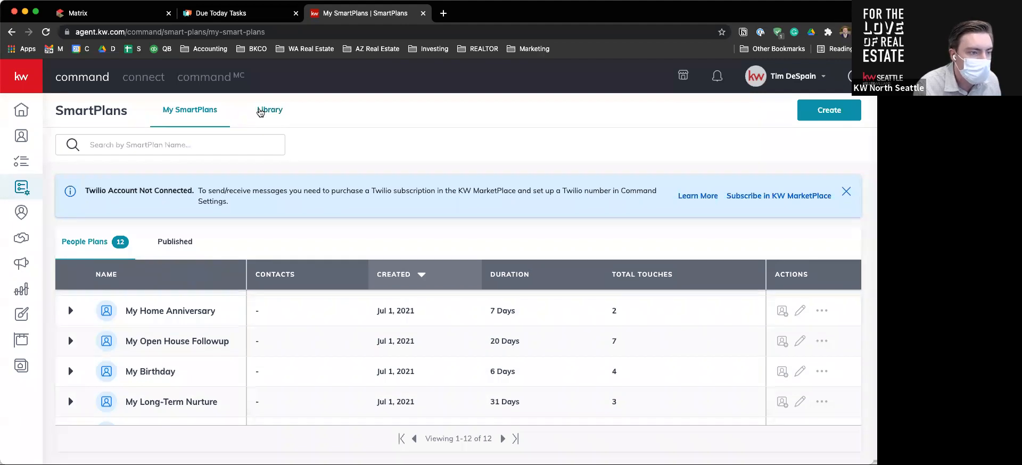
Open the SmartPlans Library and look over its Featured and Keller Williams plans.
{"action": "left_click", "coordinate": [261, 112]}
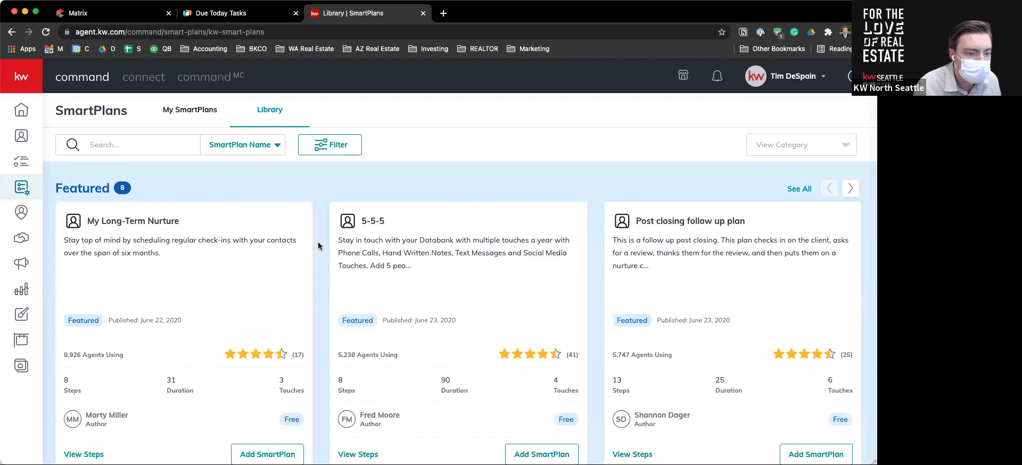
{"action": "scroll", "coordinate": [328, 309], "scroll_direction": "down", "scroll_amount": 3}
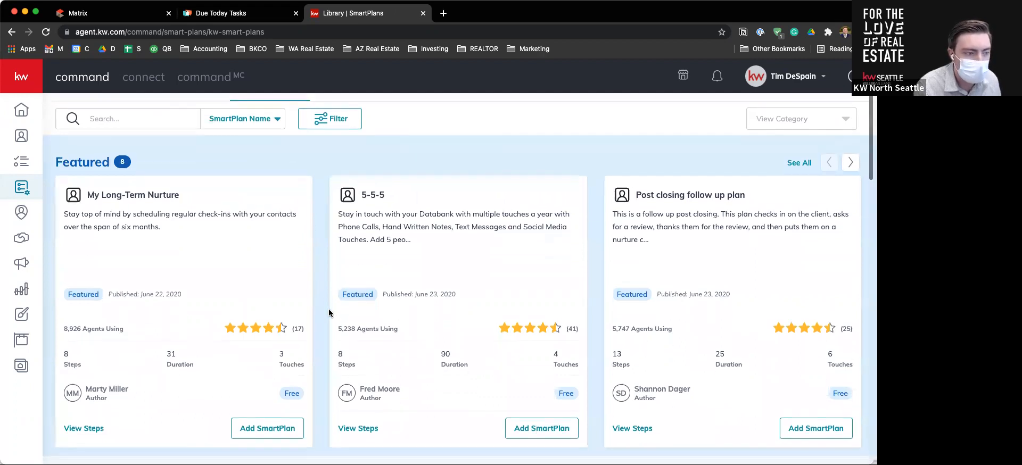
{"action": "scroll", "coordinate": [328, 312], "scroll_direction": "down", "scroll_amount": 3}
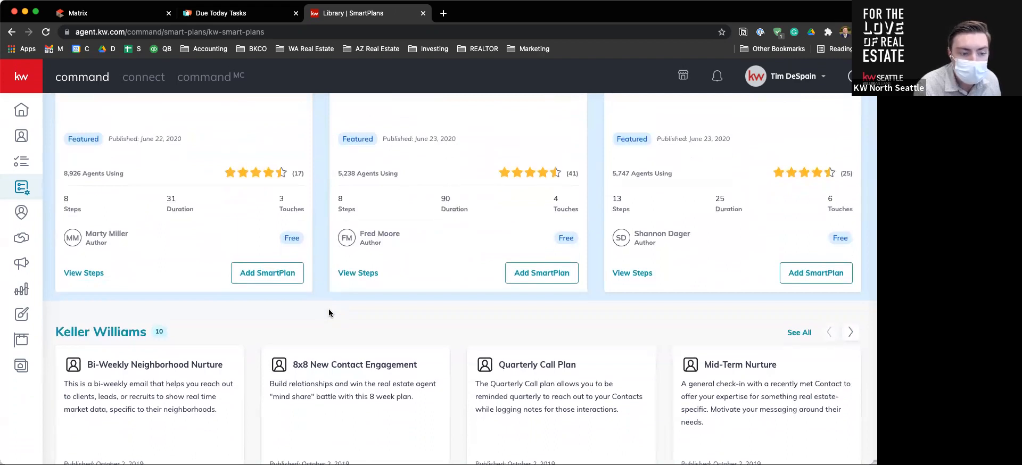
{"action": "scroll", "coordinate": [328, 313], "scroll_direction": "up", "scroll_amount": 3}
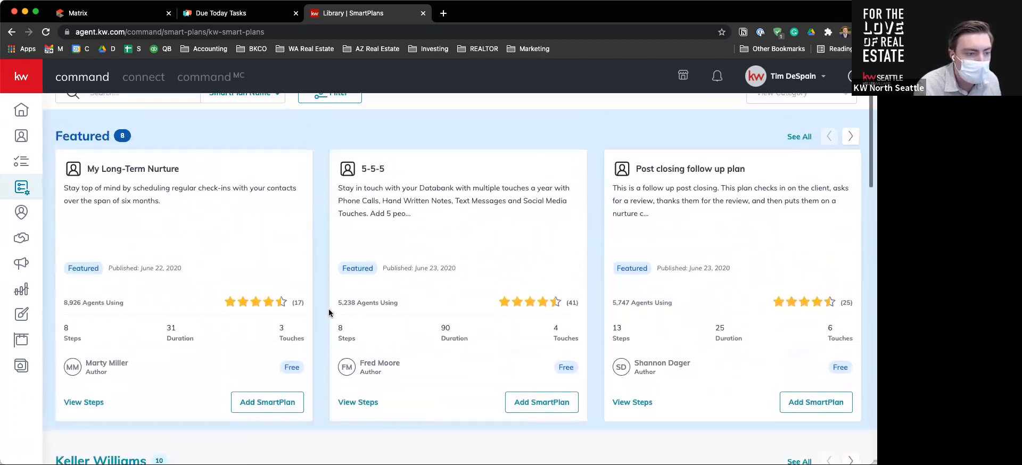
{"action": "scroll", "coordinate": [329, 313], "scroll_direction": "up", "scroll_amount": 1}
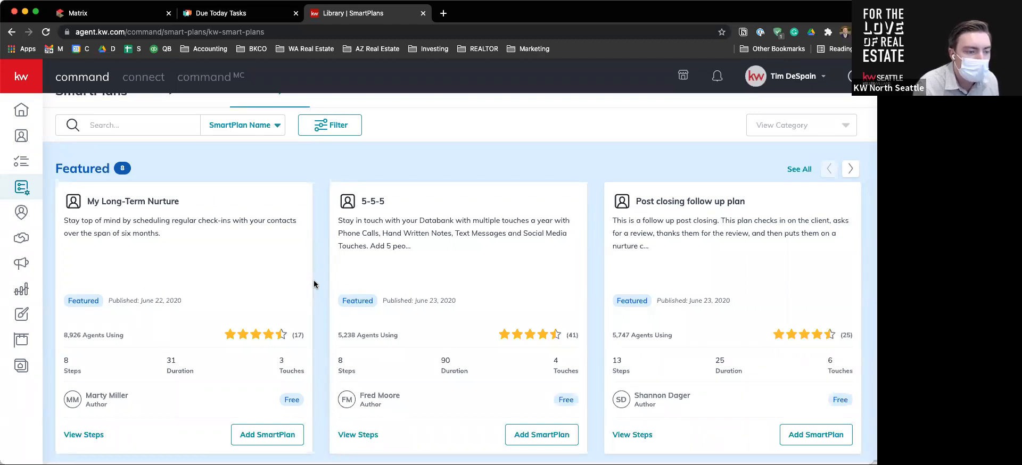
Search the Library by SmartPlan name for "missing" and review the matching plans, including Missing Phone Number SmartPlan.
{"action": "left_click", "coordinate": [149, 129]}
{"action": "type", "text": "missing"}
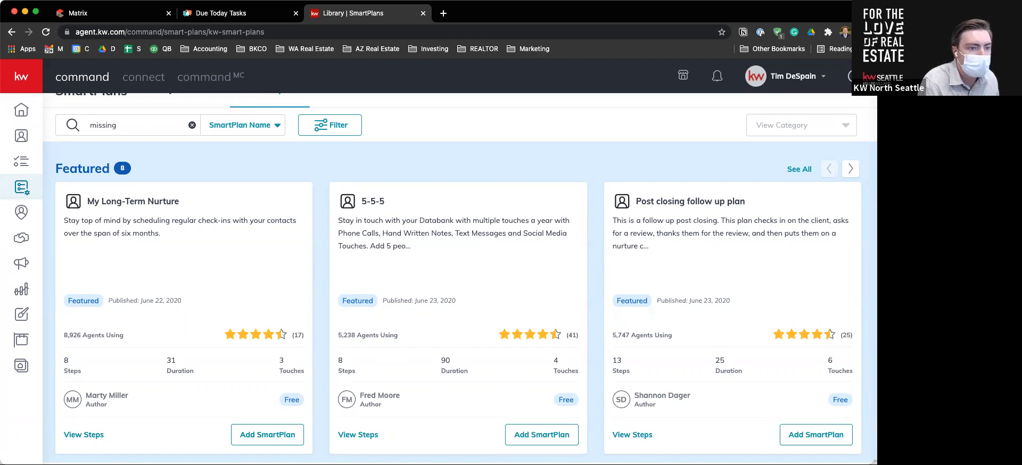
{"action": "key", "text": "Return"}
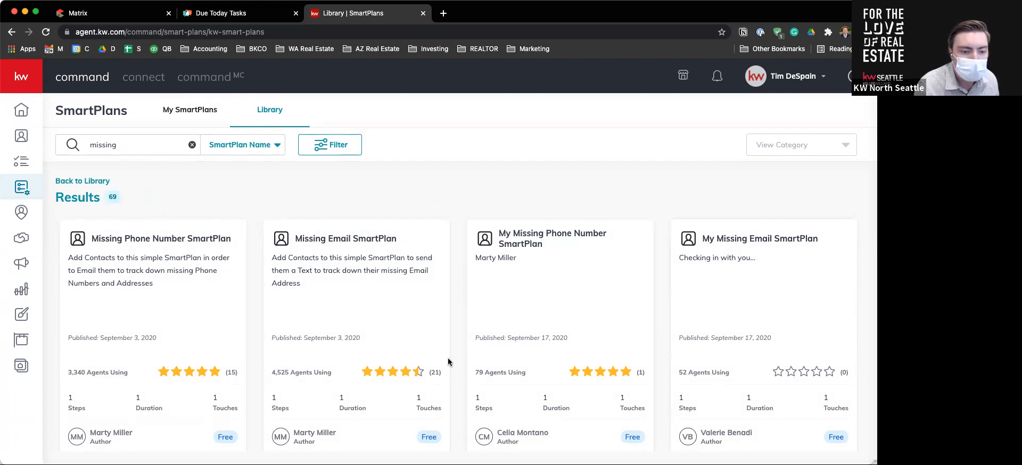
{"action": "scroll", "coordinate": [458, 367], "scroll_direction": "down", "scroll_amount": 1}
{"action": "scroll", "coordinate": [458, 370], "scroll_direction": "down", "scroll_amount": 1}
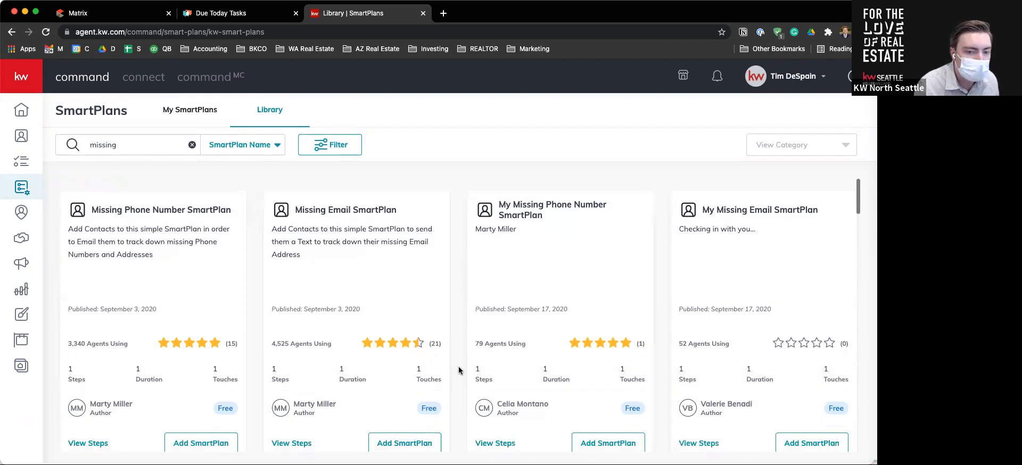
{"action": "scroll", "coordinate": [458, 366], "scroll_direction": "down", "scroll_amount": 3}
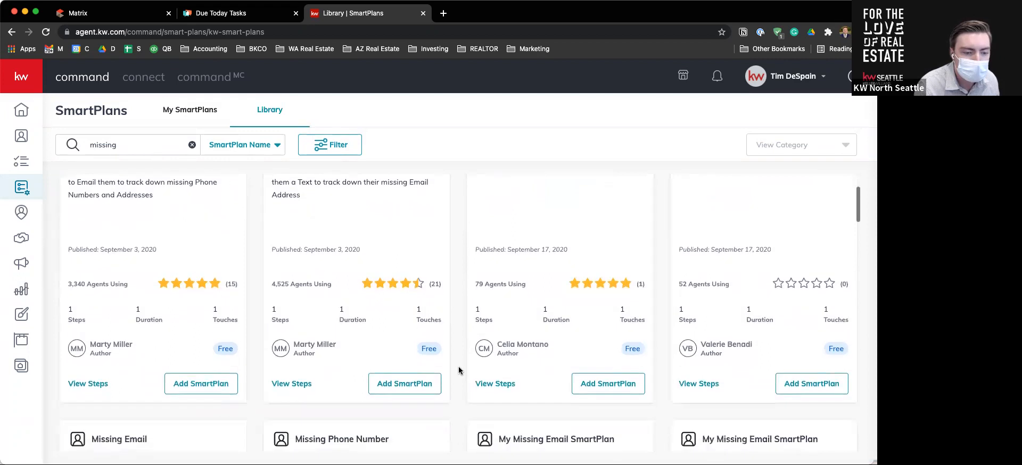
{"action": "scroll", "coordinate": [458, 367], "scroll_direction": "down", "scroll_amount": 2}
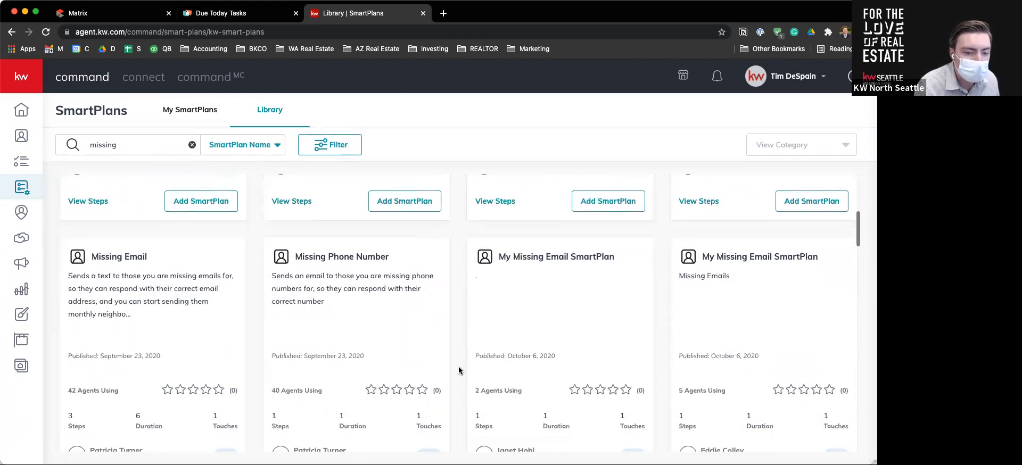
{"action": "scroll", "coordinate": [458, 366], "scroll_direction": "up", "scroll_amount": 5}
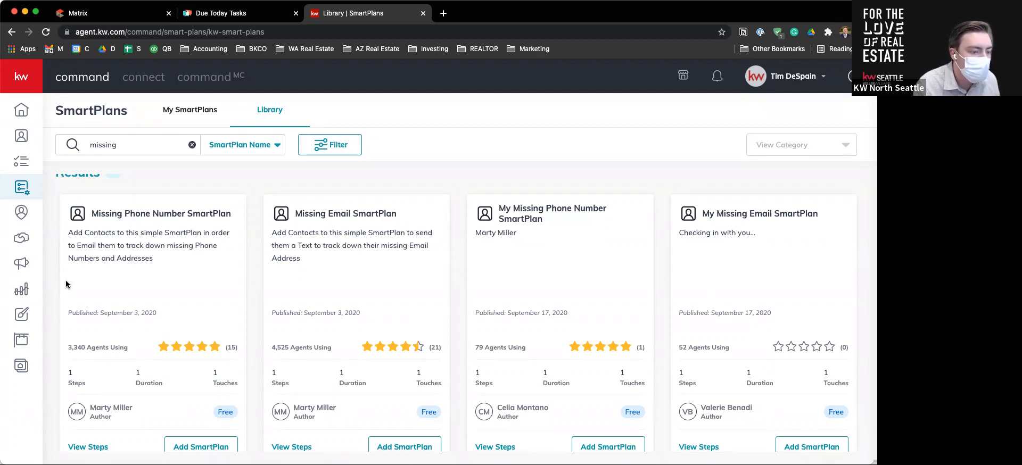
{"action": "scroll", "coordinate": [93, 344], "scroll_direction": "down", "scroll_amount": 1}
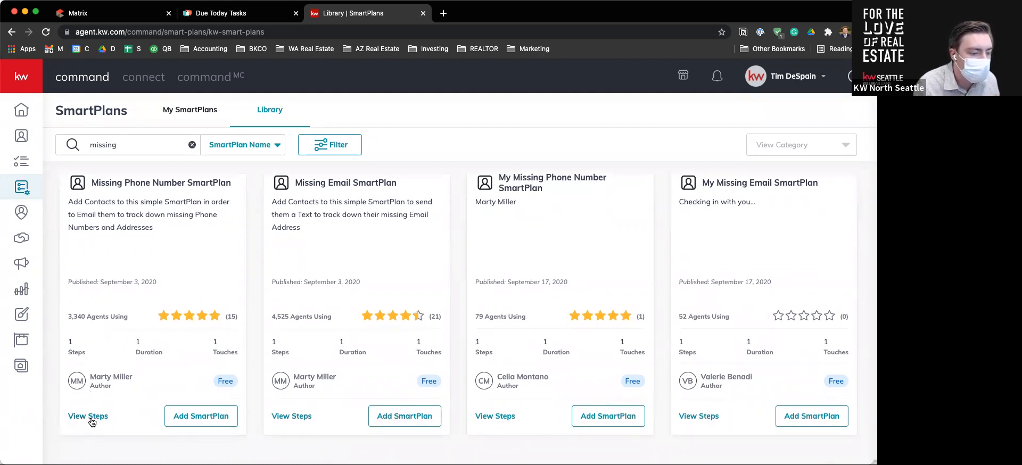
Review the steps of the Missing Phone Number SmartPlan and add it to My SmartPlans as My Missing Phone Number SmartPlan.
{"action": "left_click", "coordinate": [88, 416]}
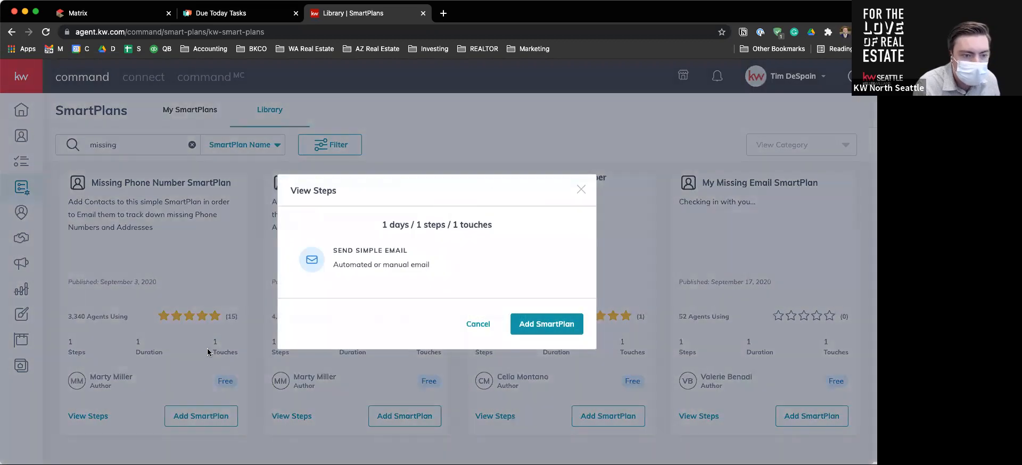
{"action": "mouse_move", "coordinate": [387, 260]}
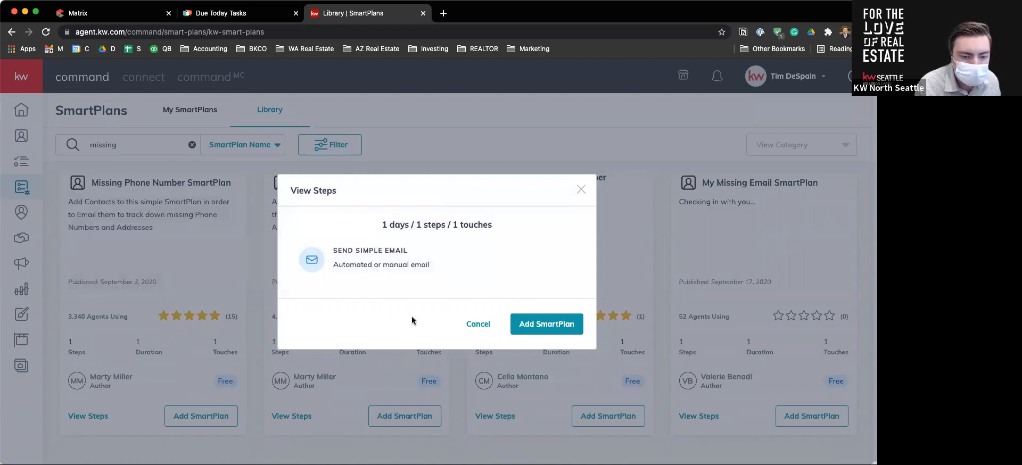
{"action": "left_click", "coordinate": [526, 325]}
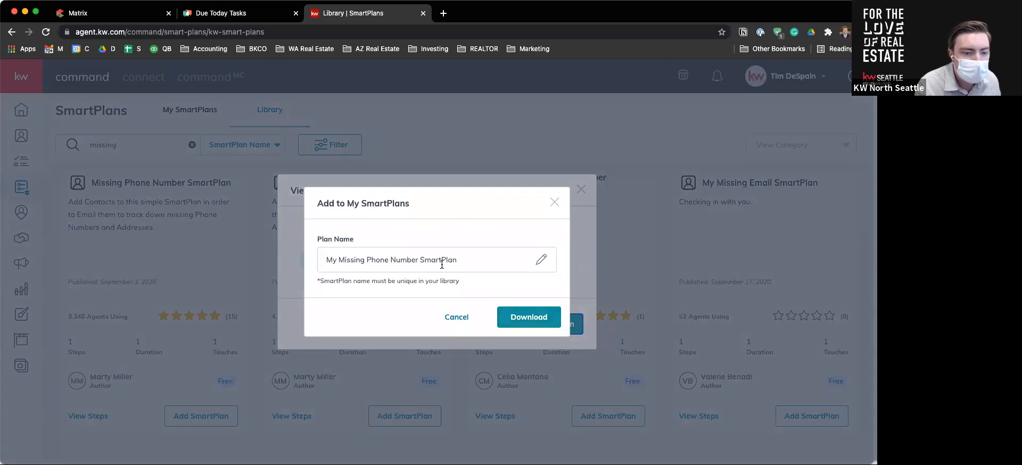
{"action": "left_click", "coordinate": [504, 310]}
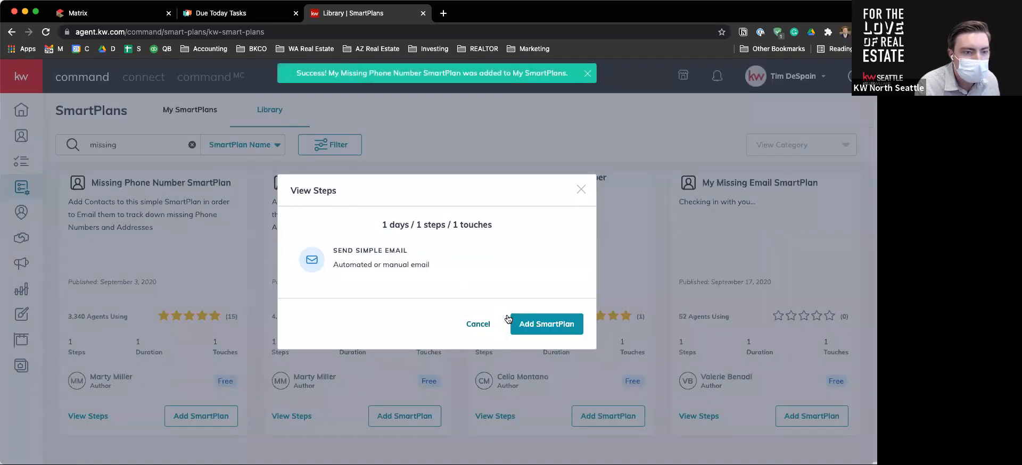
{"action": "left_click", "coordinate": [580, 189]}
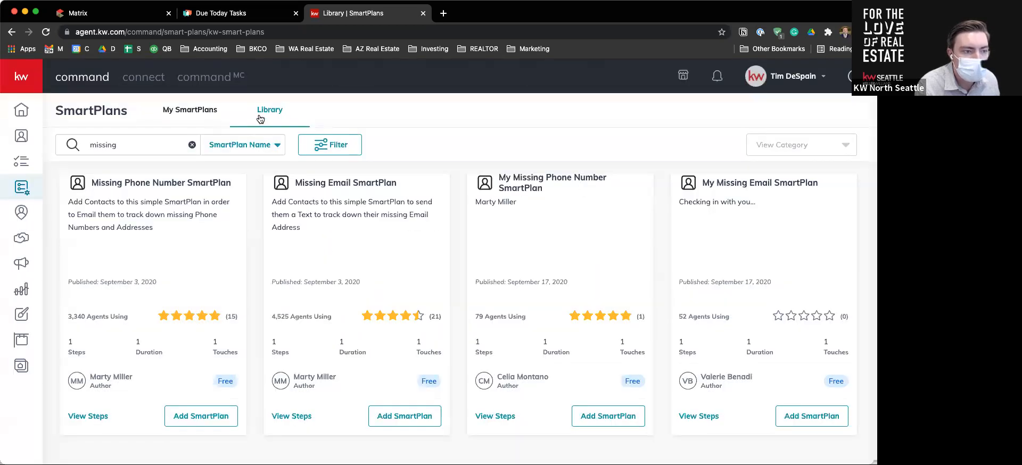
In My SmartPlans, start adding clients to My Missing Phone Number SmartPlan and select the first listed contact.
{"action": "left_click", "coordinate": [197, 110]}
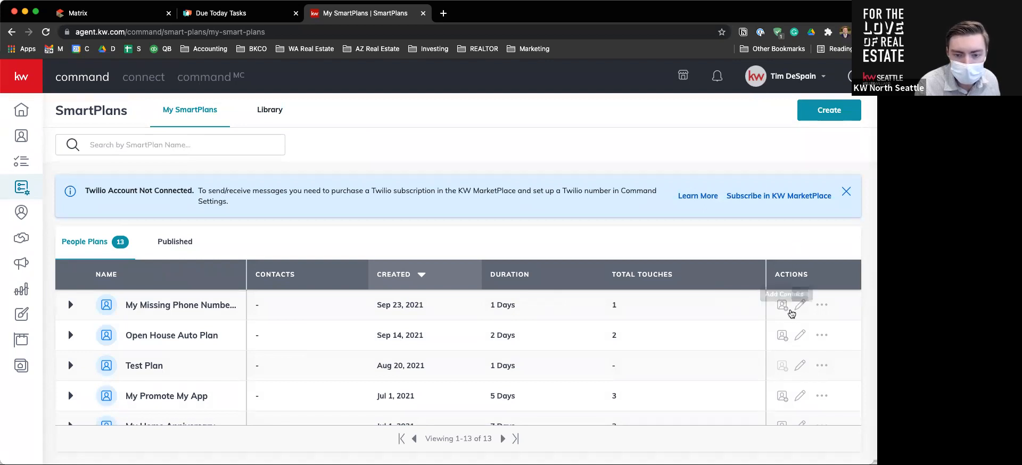
{"action": "left_click", "coordinate": [781, 311]}
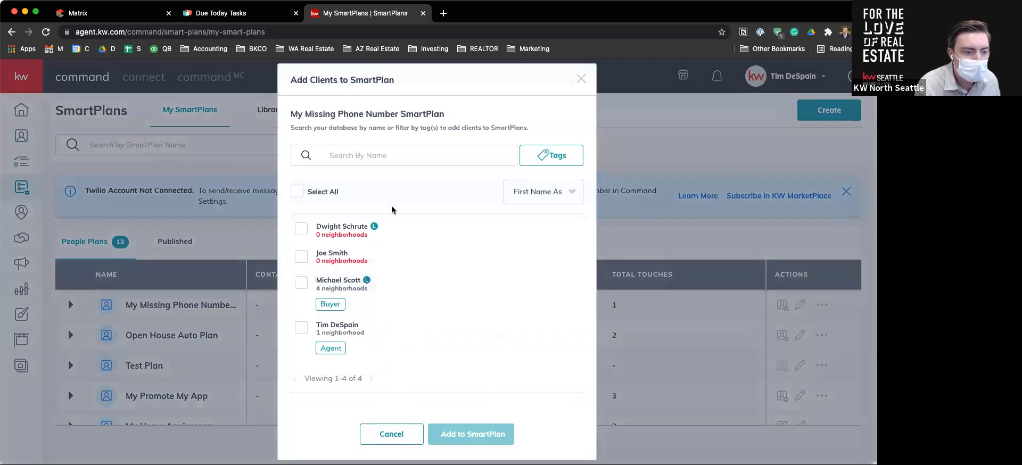
{"action": "left_click", "coordinate": [301, 230]}
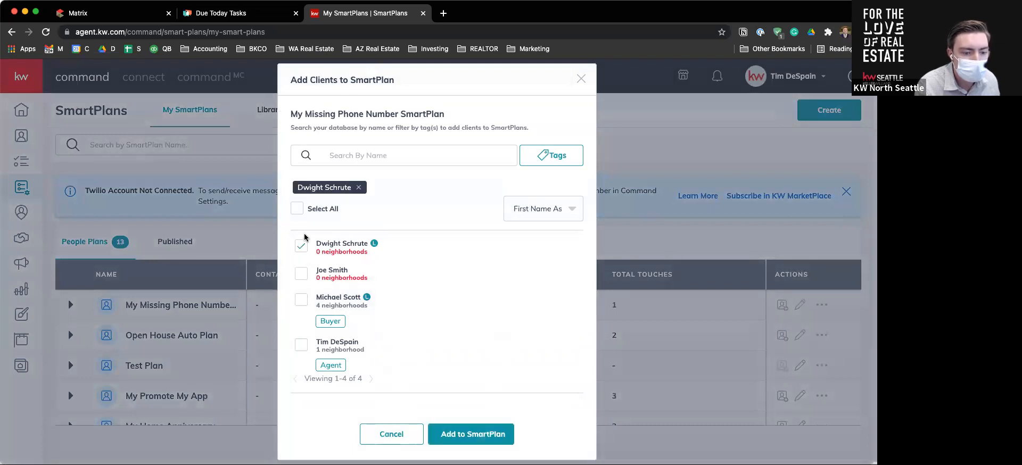
{"action": "scroll", "coordinate": [311, 341], "scroll_direction": "down", "scroll_amount": 1}
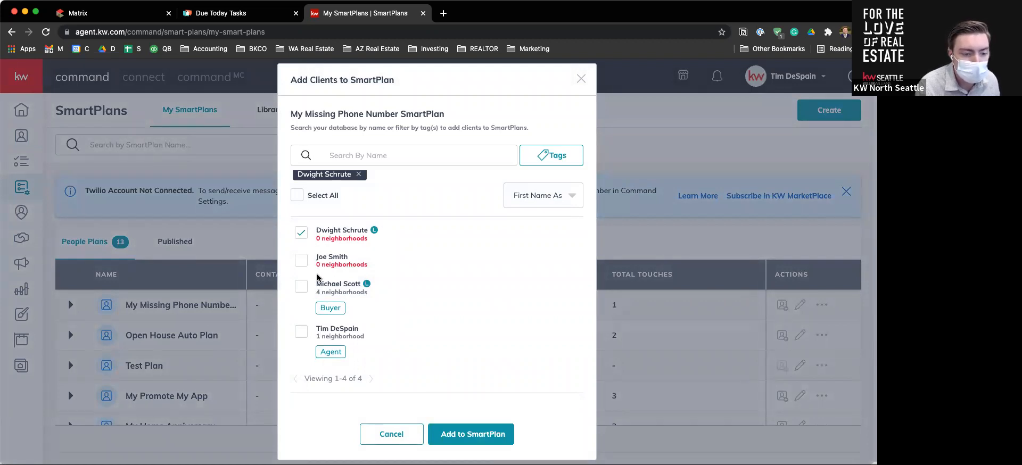
{"action": "scroll", "coordinate": [347, 288], "scroll_direction": "up", "scroll_amount": 1}
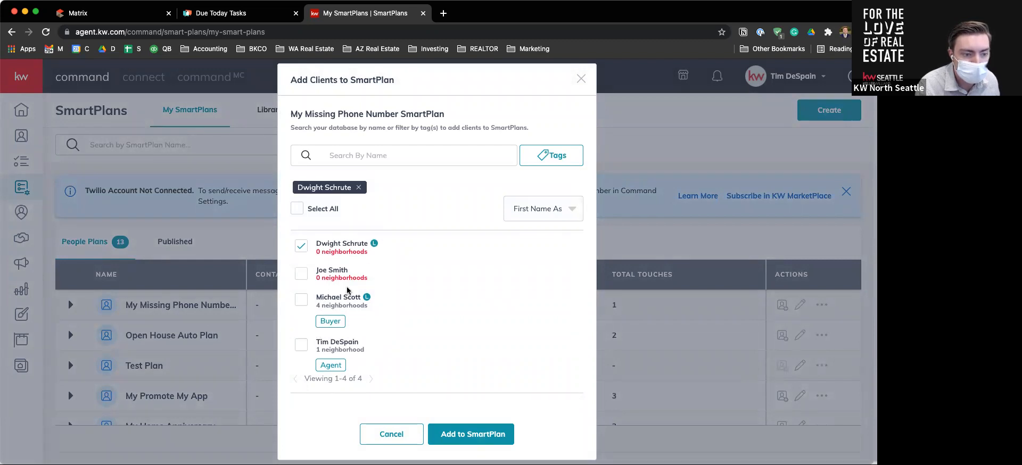
Subscribe the selected contact to the plan with the Start now option, and expand My Missing Phone Number SmartPlan to view its steps.
{"action": "left_click", "coordinate": [457, 435]}
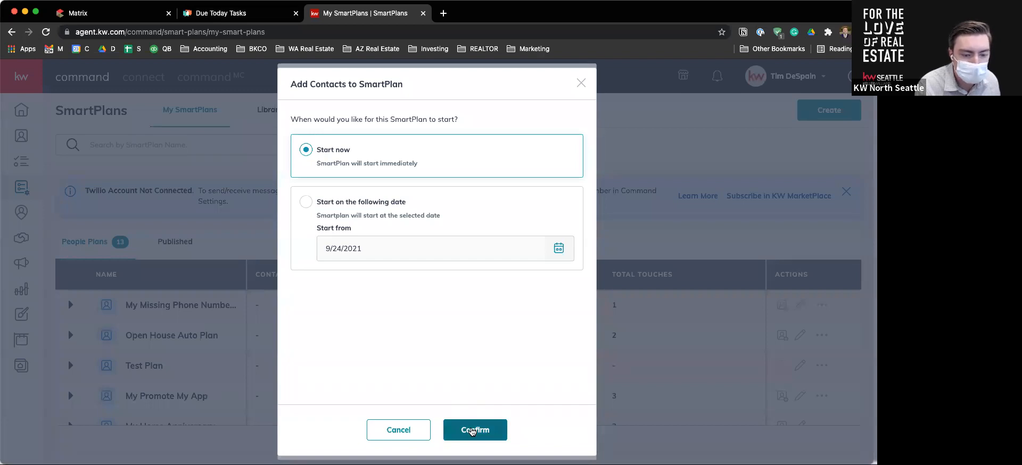
{"action": "left_click", "coordinate": [471, 431]}
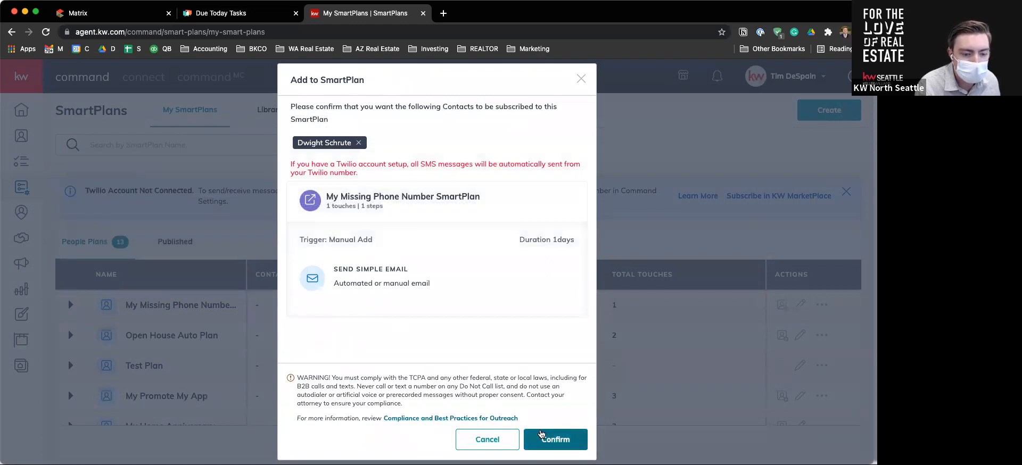
{"action": "left_click", "coordinate": [548, 439]}
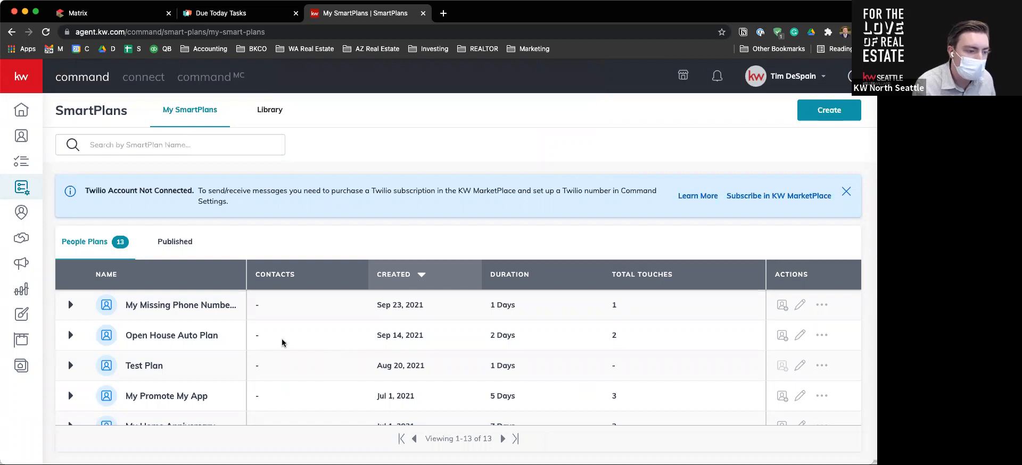
{"action": "left_click", "coordinate": [70, 305]}
{"action": "mouse_move", "coordinate": [112, 374]}
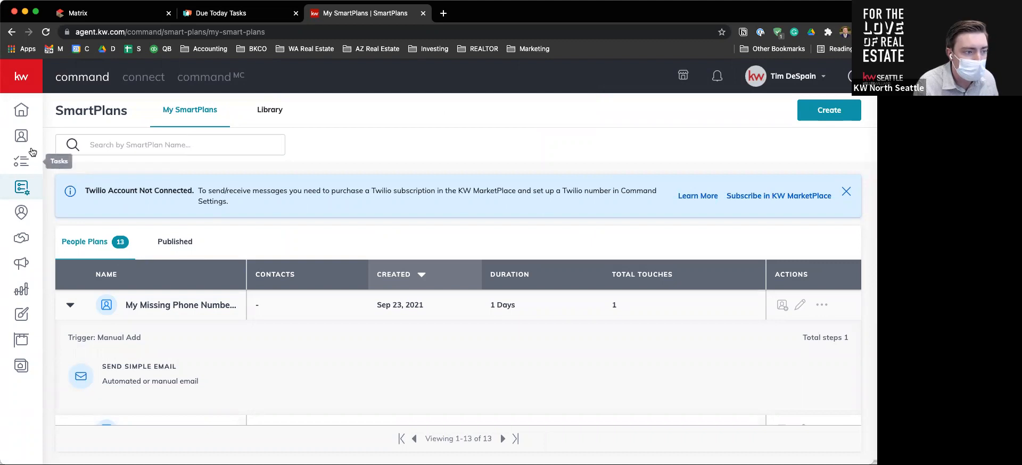
Open the subscribed contact's record and check its SmartPlans, reloading the page to refresh them.
{"action": "left_click", "coordinate": [21, 136]}
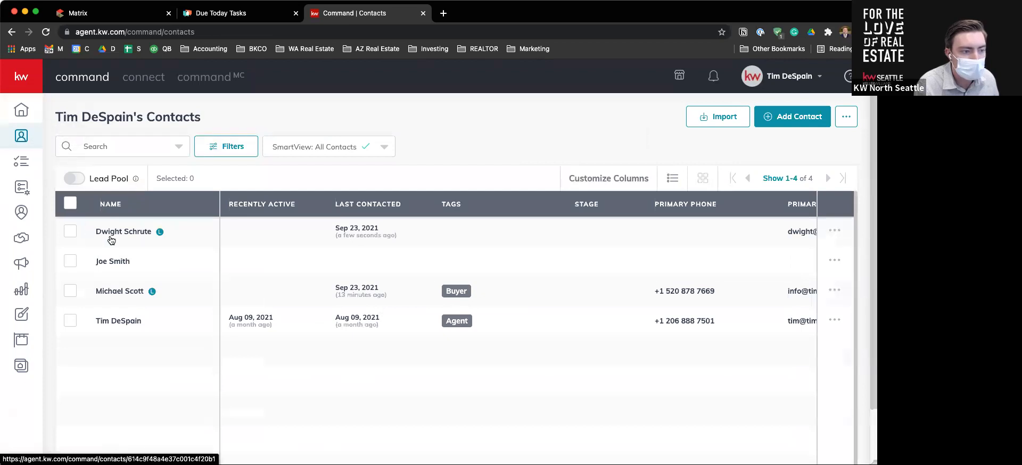
{"action": "left_click", "coordinate": [111, 234]}
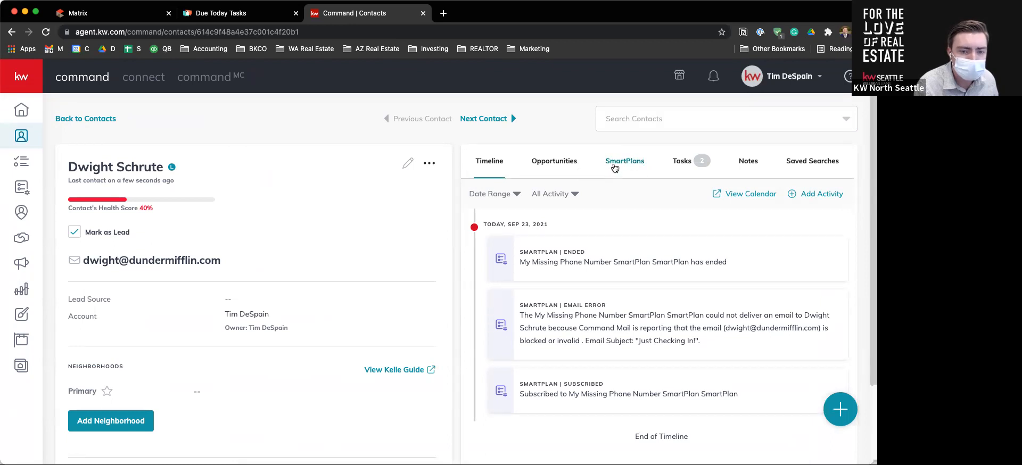
{"action": "left_click", "coordinate": [615, 168]}
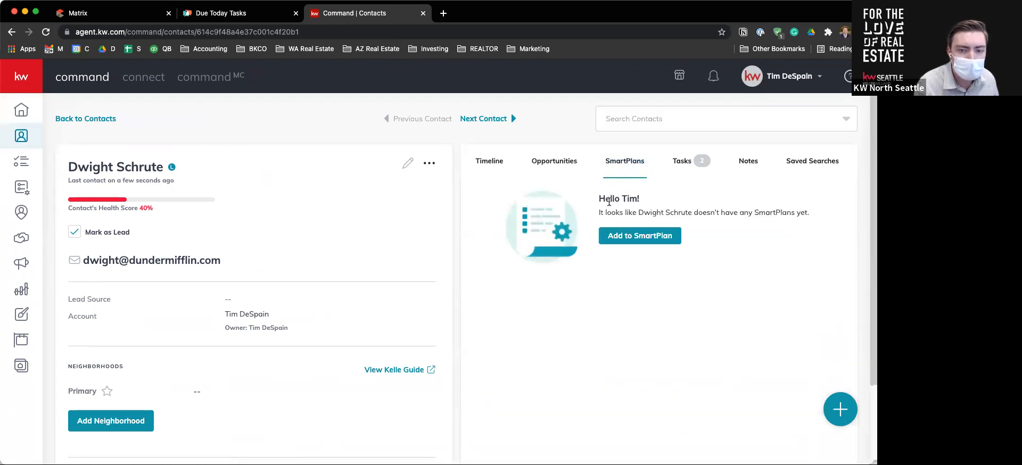
{"action": "key", "text": "super+r"}
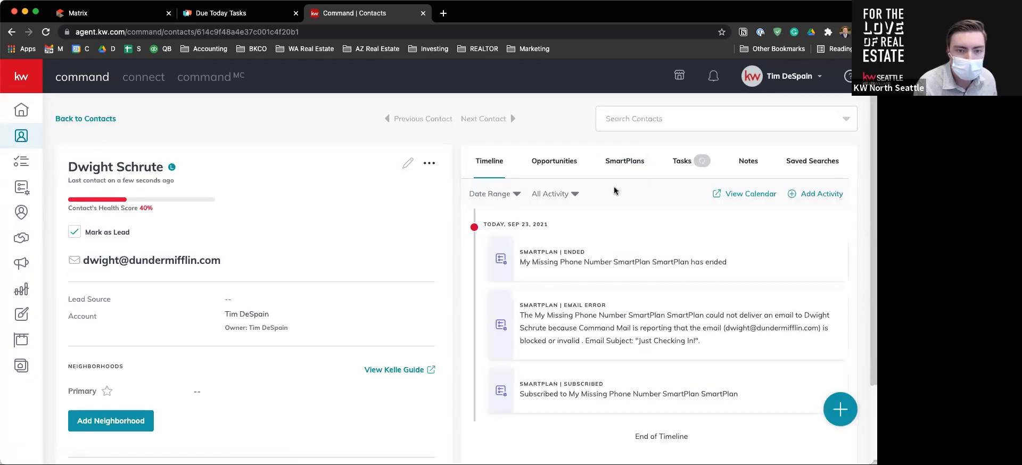
{"action": "left_click", "coordinate": [615, 176]}
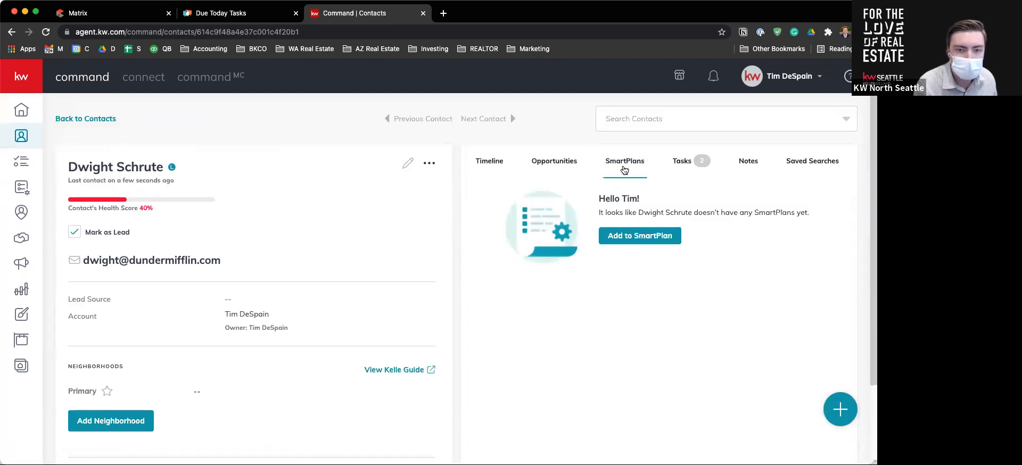
Examine the SmartPlan entries in the contact's timeline, including the email error, and recheck the contact's SmartPlans.
{"action": "left_click", "coordinate": [496, 169]}
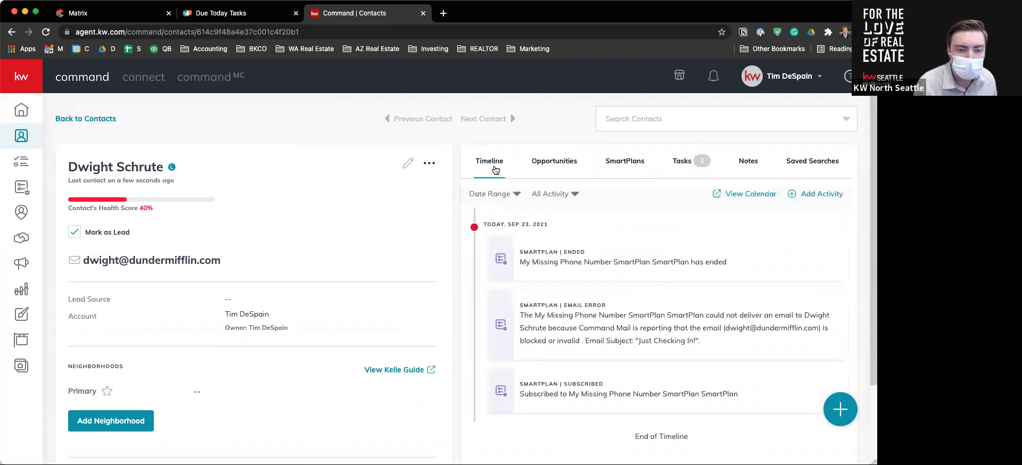
{"action": "triple_click", "coordinate": [535, 265]}
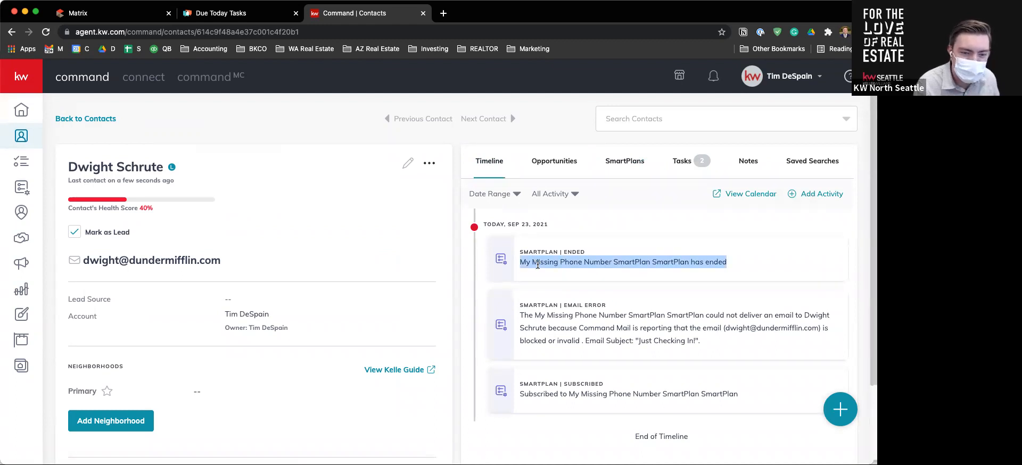
{"action": "left_click", "coordinate": [561, 270]}
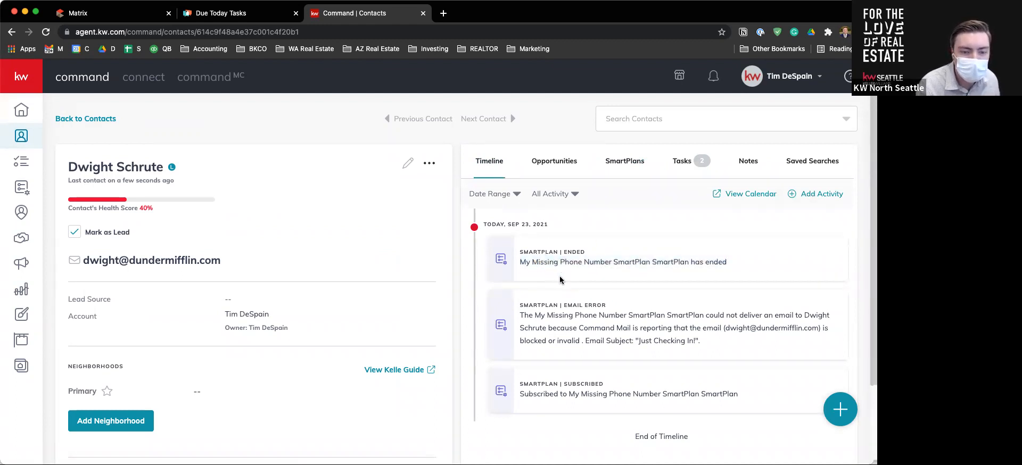
{"action": "scroll", "coordinate": [572, 384], "scroll_direction": "down", "scroll_amount": 1}
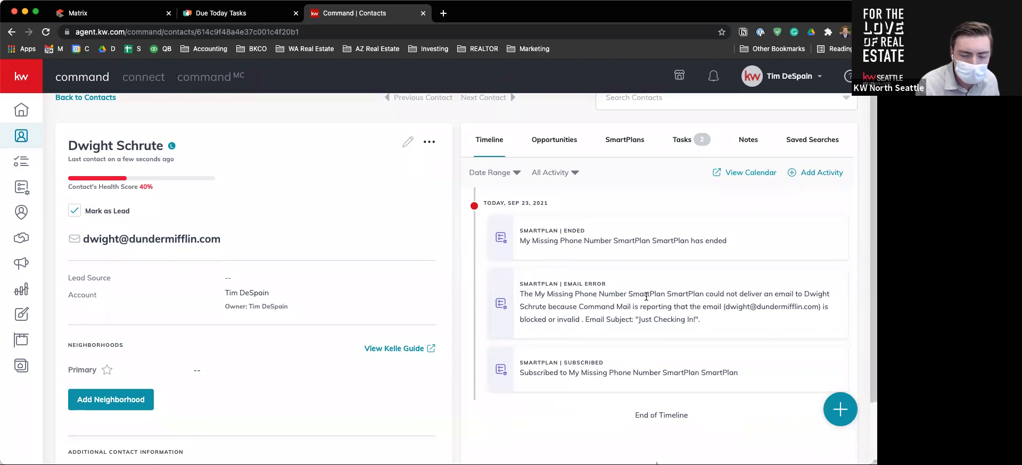
{"action": "triple_click", "coordinate": [744, 308]}
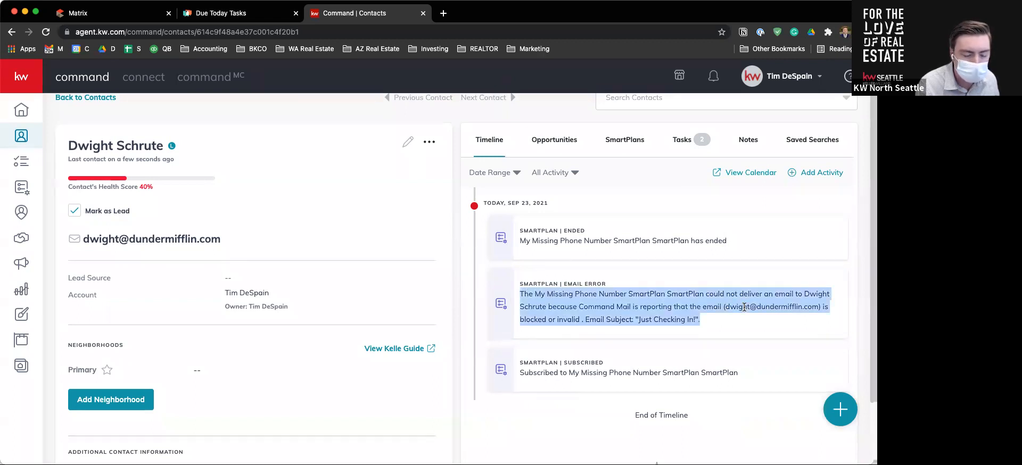
{"action": "double_click", "coordinate": [744, 307]}
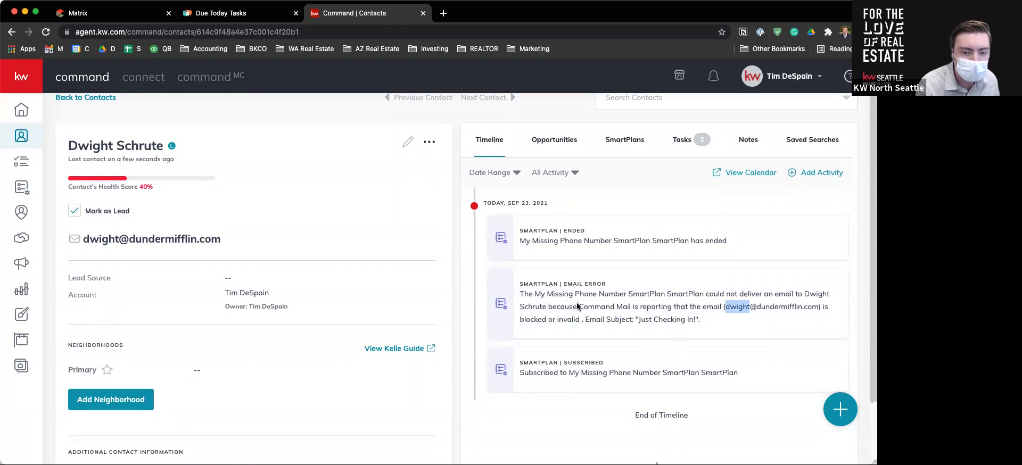
{"action": "double_click", "coordinate": [618, 307]}
{"action": "triple_click", "coordinate": [618, 307]}
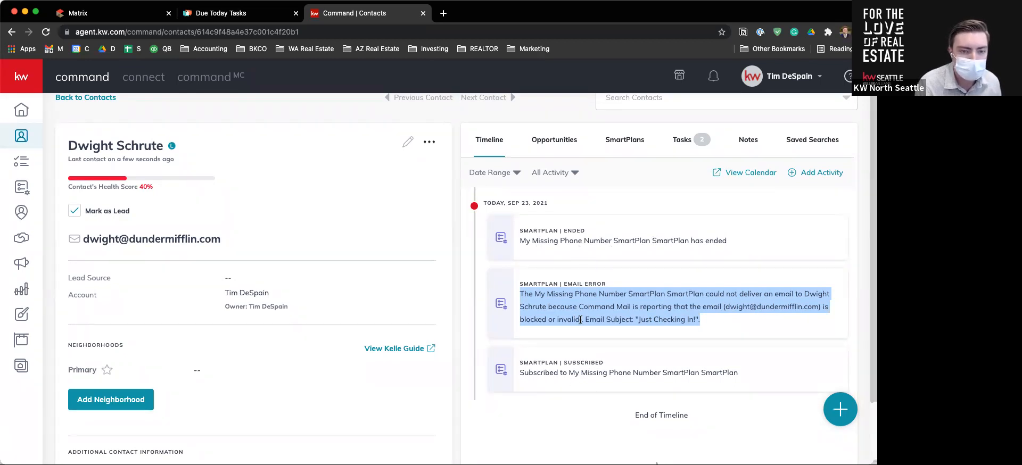
{"action": "left_click", "coordinate": [621, 141]}
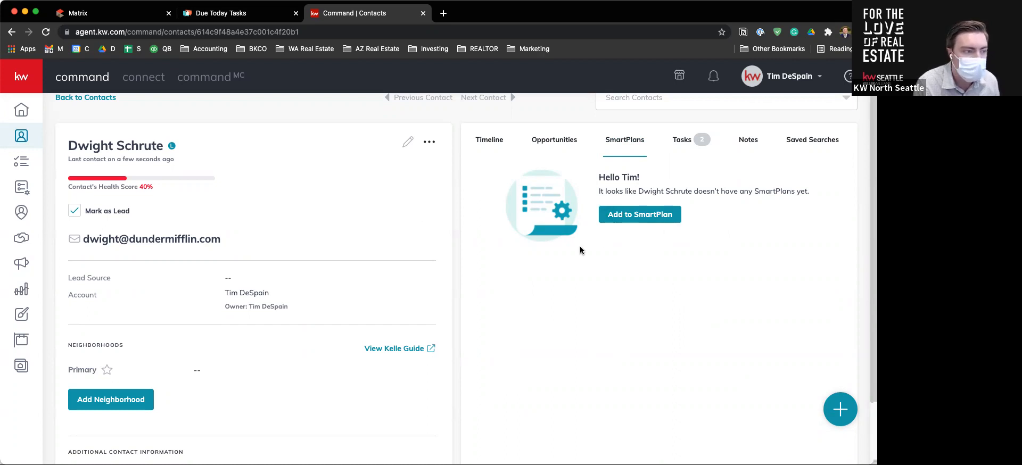
Create a new SmartPlan named Open House.
{"action": "left_click", "coordinate": [21, 188]}
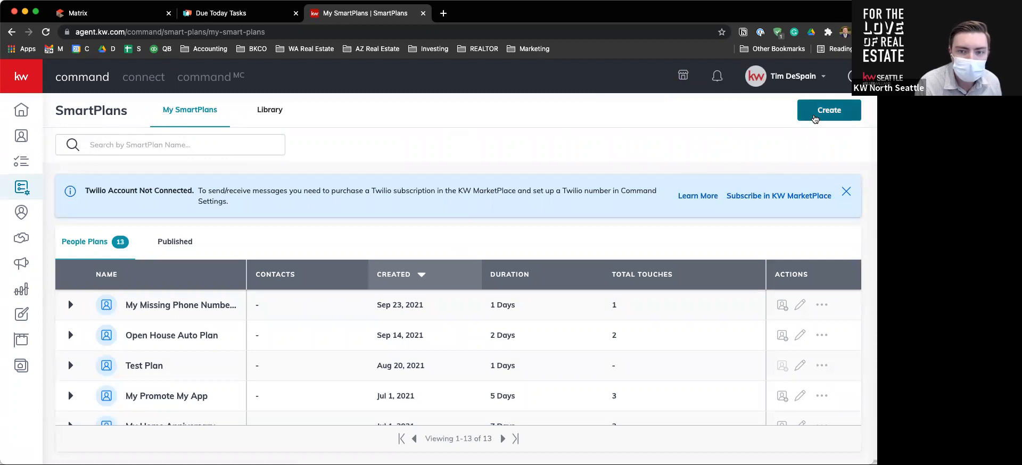
{"action": "left_click", "coordinate": [814, 116]}
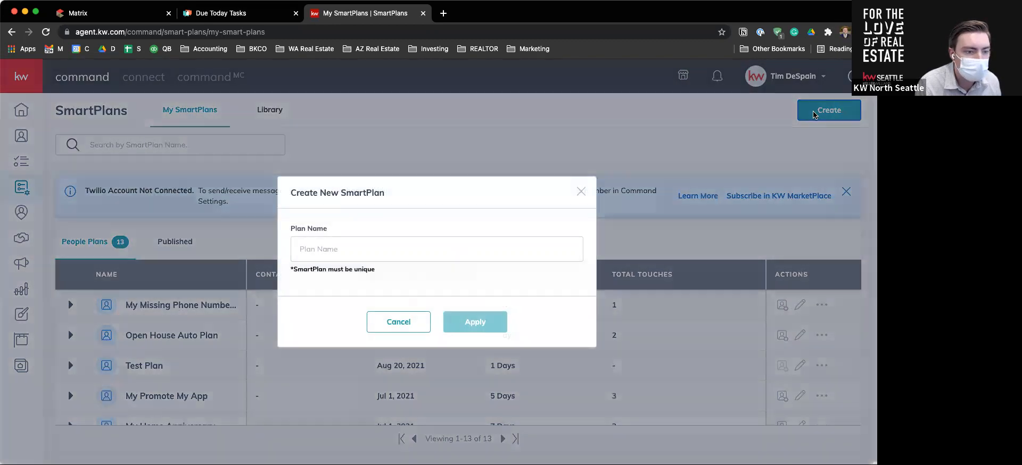
{"action": "left_click", "coordinate": [481, 251]}
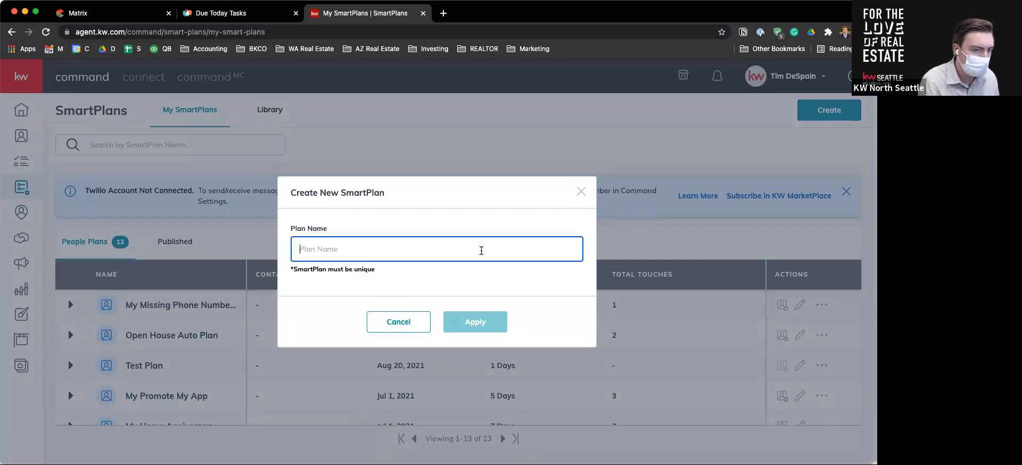
{"action": "type", "text": "Open"}
{"action": "type", "text": "House"}
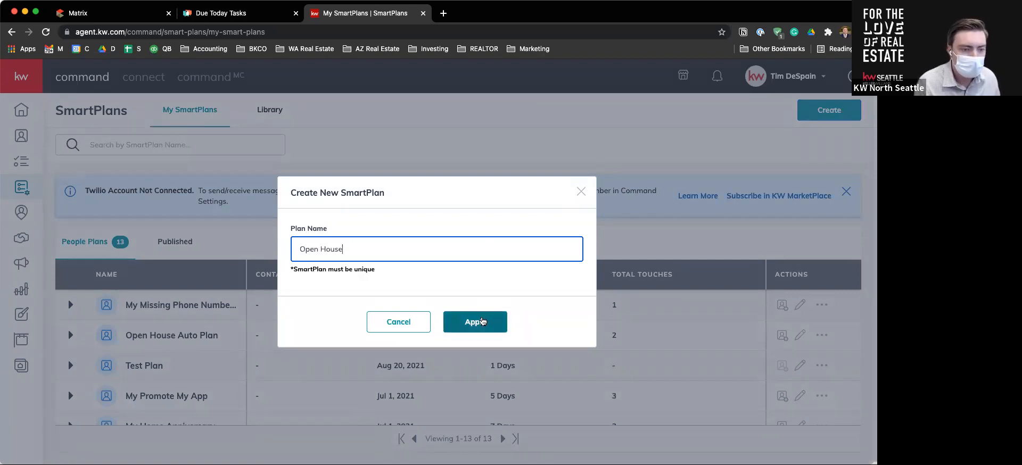
{"action": "left_click", "coordinate": [482, 322]}
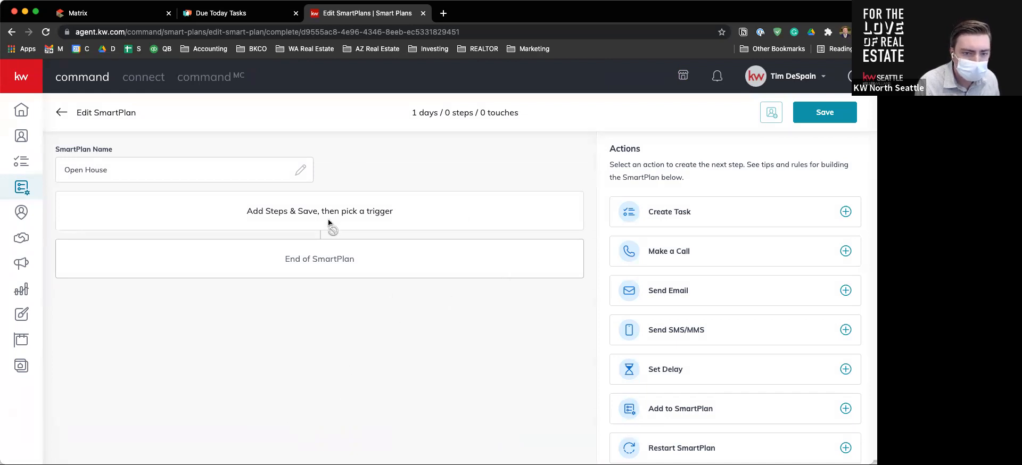
Add a Send SMS/MMS action as the first step of the Open House SmartPlan.
{"action": "scroll", "coordinate": [677, 221], "scroll_direction": "down", "scroll_amount": 2}
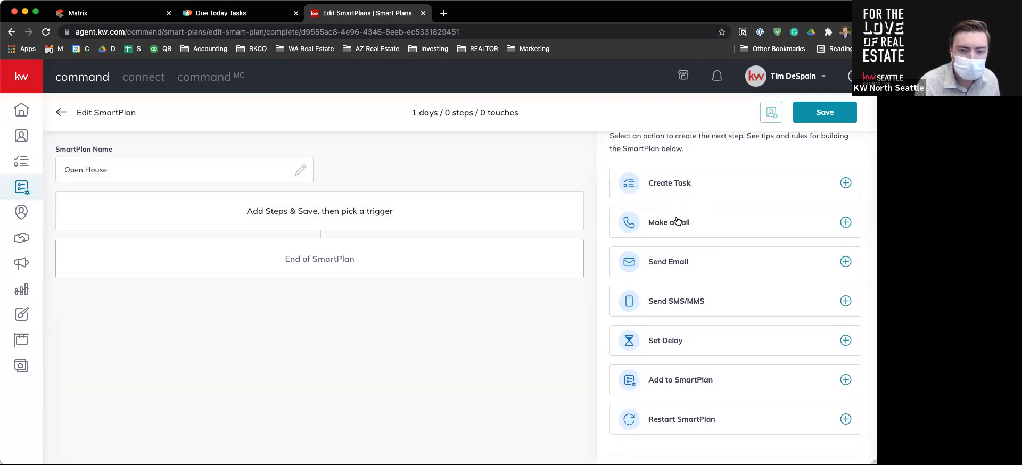
{"action": "scroll", "coordinate": [678, 221], "scroll_direction": "down", "scroll_amount": 1}
{"action": "left_click_drag", "start_coordinate": [673, 250], "coordinate": [356, 246]}
{"action": "left_click", "coordinate": [845, 250]}
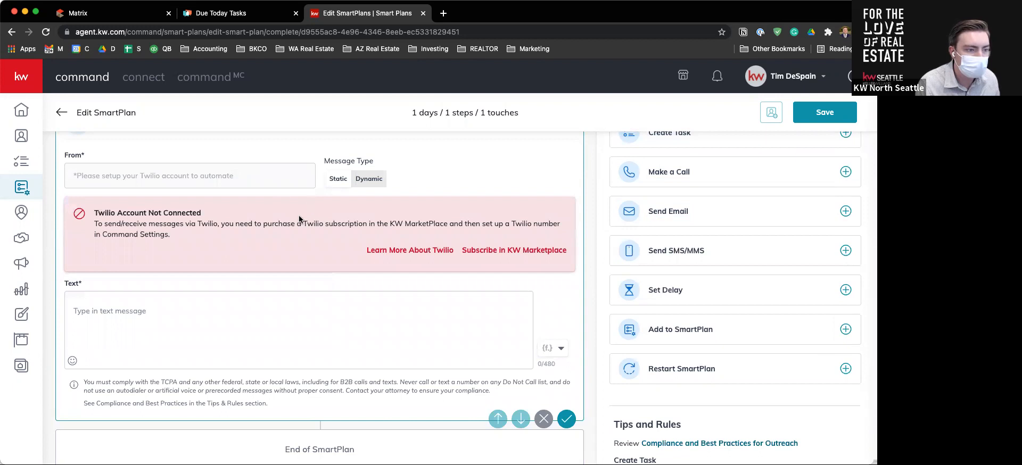
Start the text message with "Hello" followed by the contact.first.name placeholder.
{"action": "left_click", "coordinate": [221, 326]}
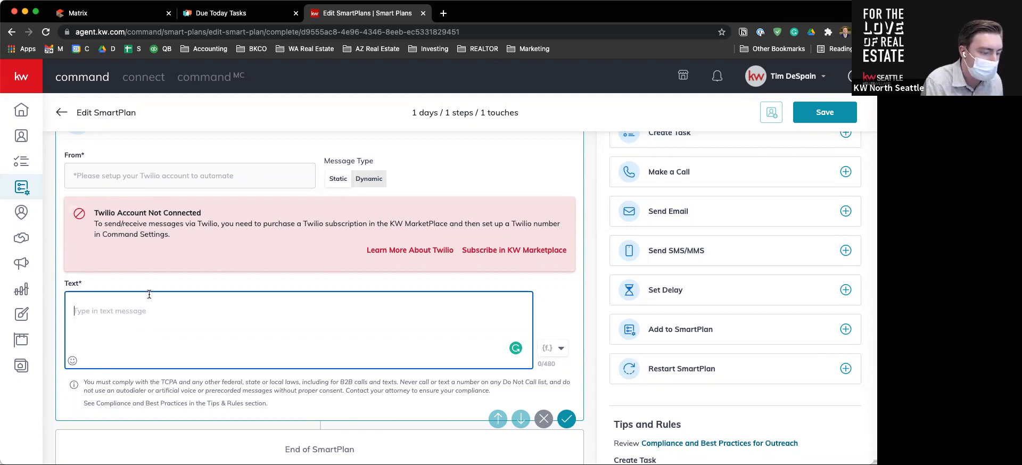
{"action": "type", "text": "Hello"}
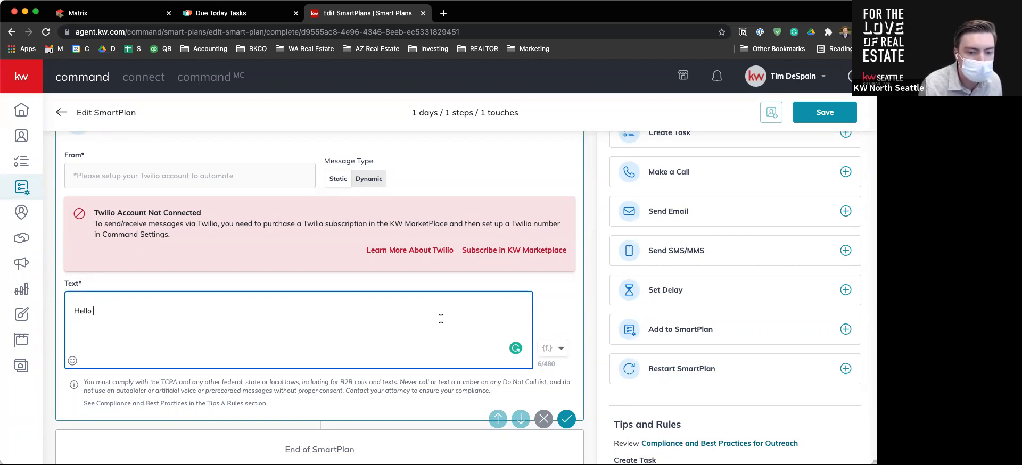
{"action": "left_click", "coordinate": [552, 354]}
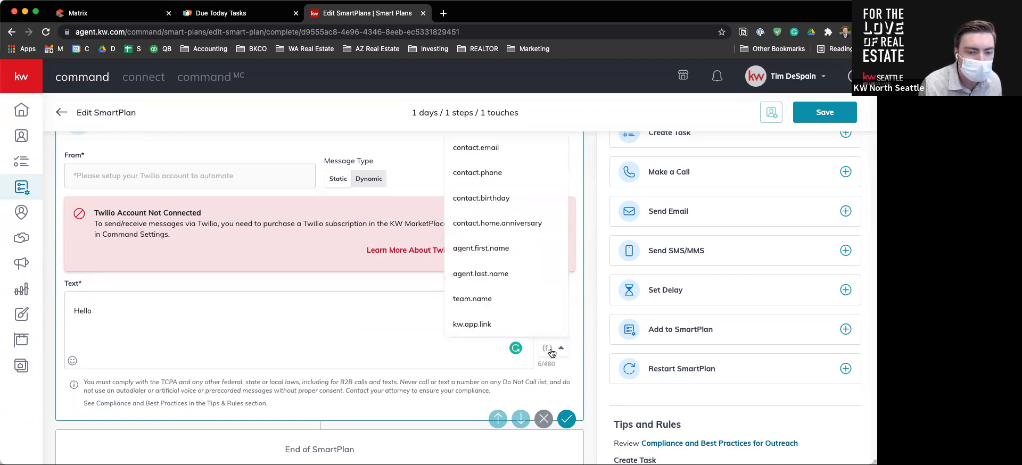
{"action": "scroll", "coordinate": [527, 266], "scroll_direction": "up", "scroll_amount": 3}
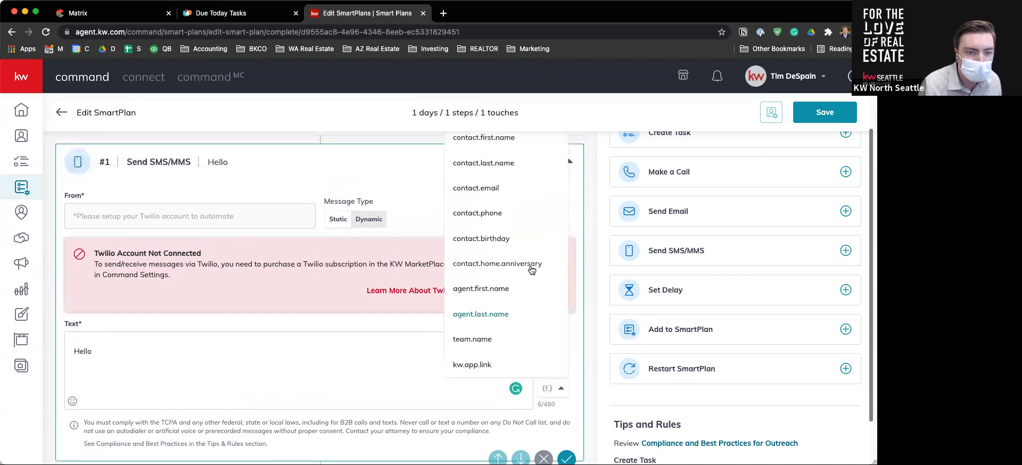
{"action": "scroll", "coordinate": [522, 228], "scroll_direction": "up", "scroll_amount": 1}
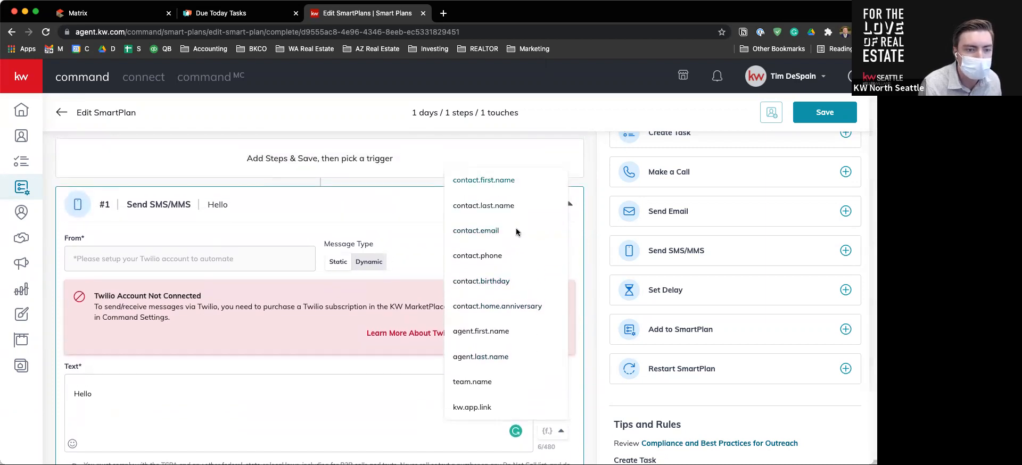
{"action": "scroll", "coordinate": [510, 318], "scroll_direction": "down", "scroll_amount": 2}
{"action": "scroll", "coordinate": [505, 287], "scroll_direction": "up", "scroll_amount": 2}
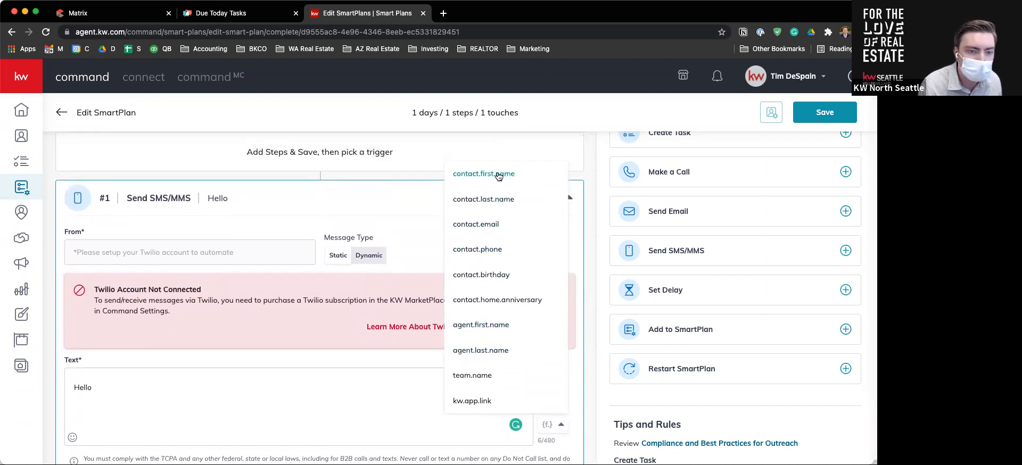
{"action": "left_click", "coordinate": [497, 175]}
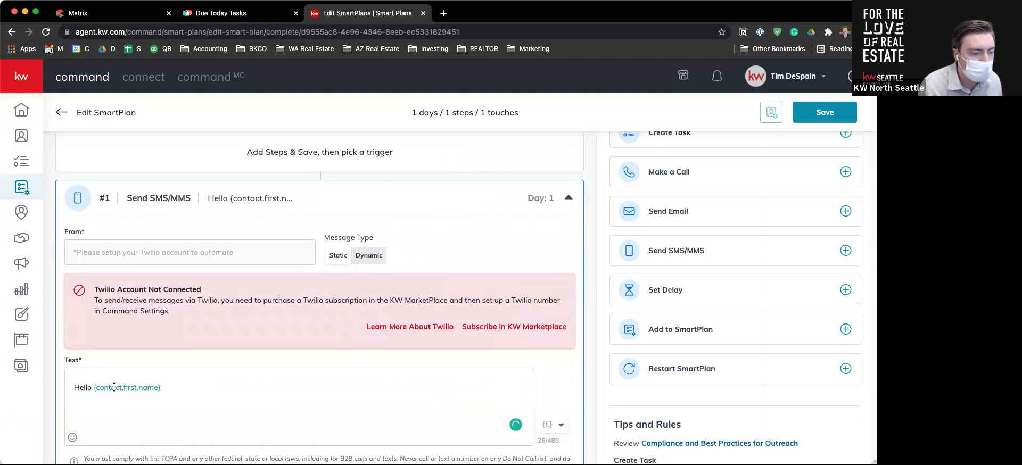
Continue the message with ", thank you for stopping by the open house. Did you want to meet up and talk about writing an offer?".
{"action": "left_click", "coordinate": [173, 387]}
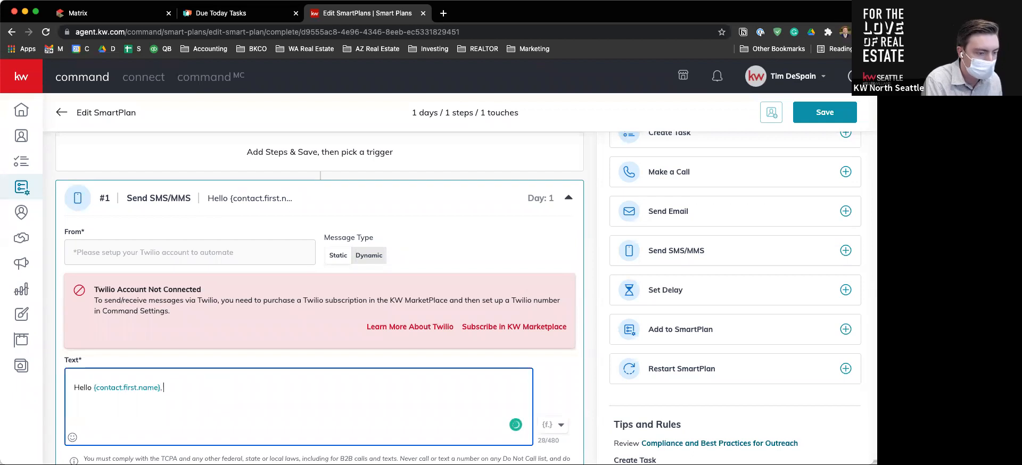
{"action": "type", "text": ", thanks yo"}
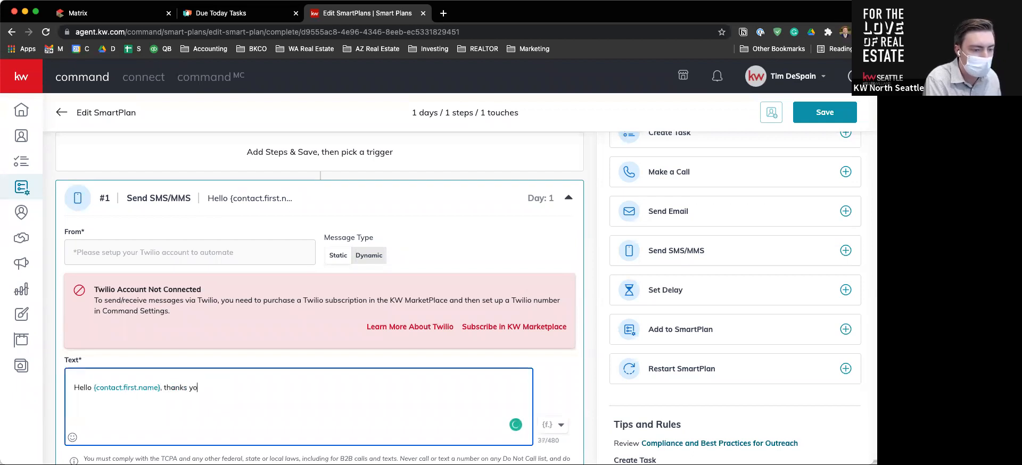
{"action": "key", "text": "BackSpace"}
{"action": "type", "text": "you for stopping by the "}
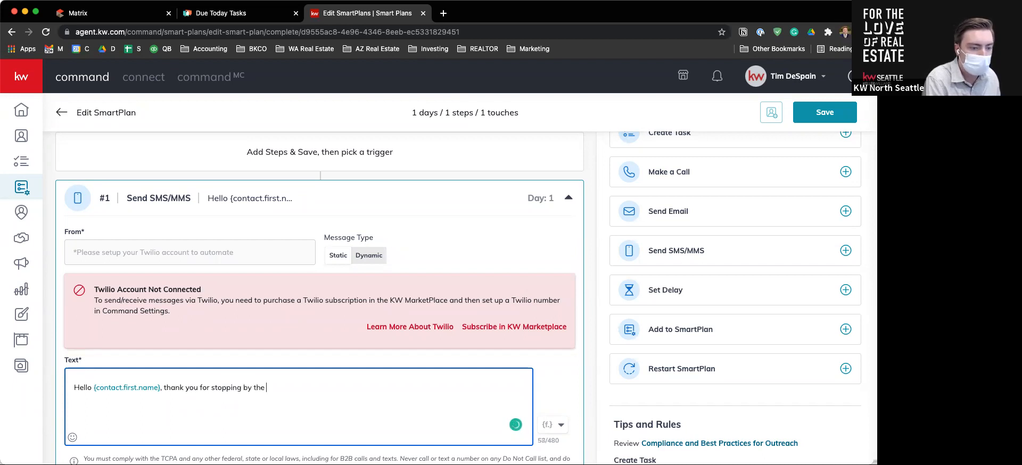
{"action": "type", "text": "open house"}
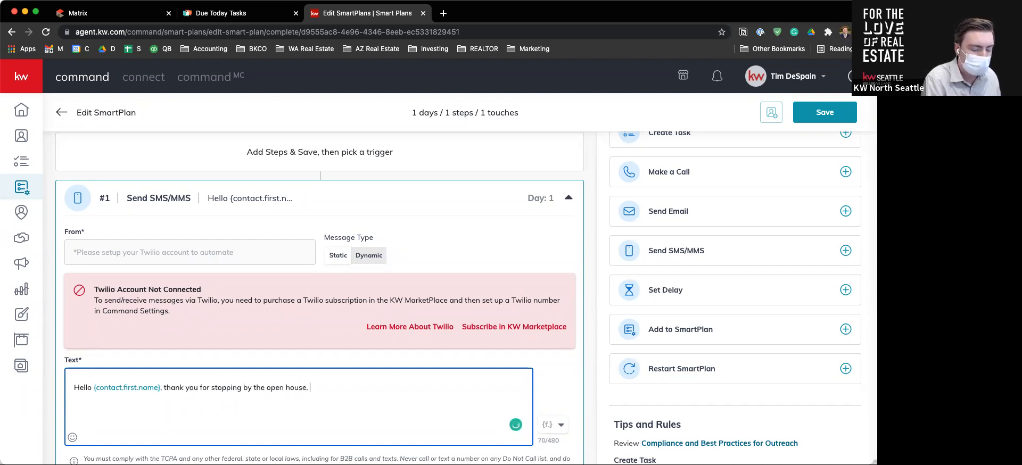
{"action": "type", "text": ". Did you wan"}
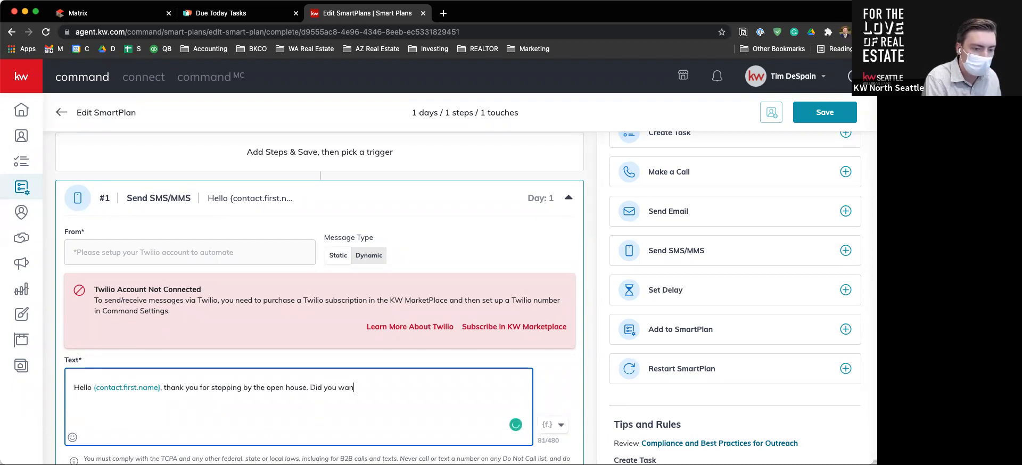
{"action": "type", "text": "t to meet up and "}
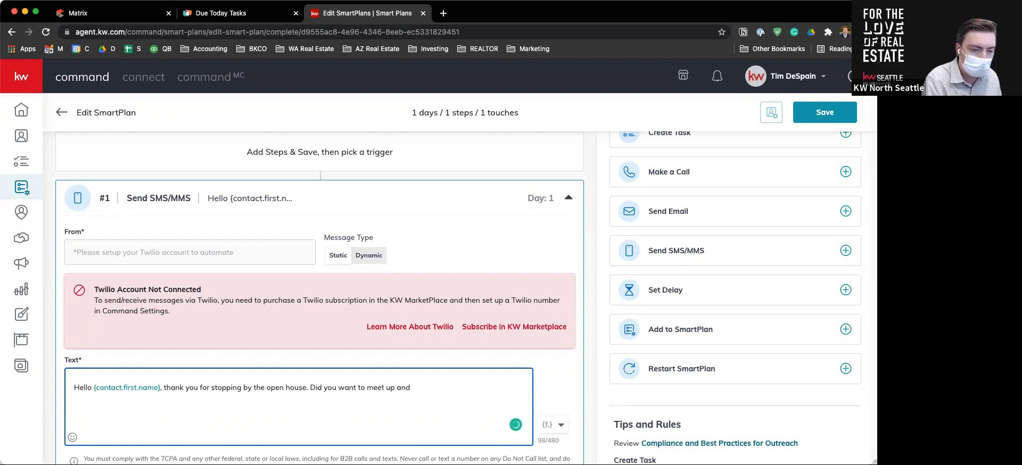
{"action": "type", "text": "talk ab"}
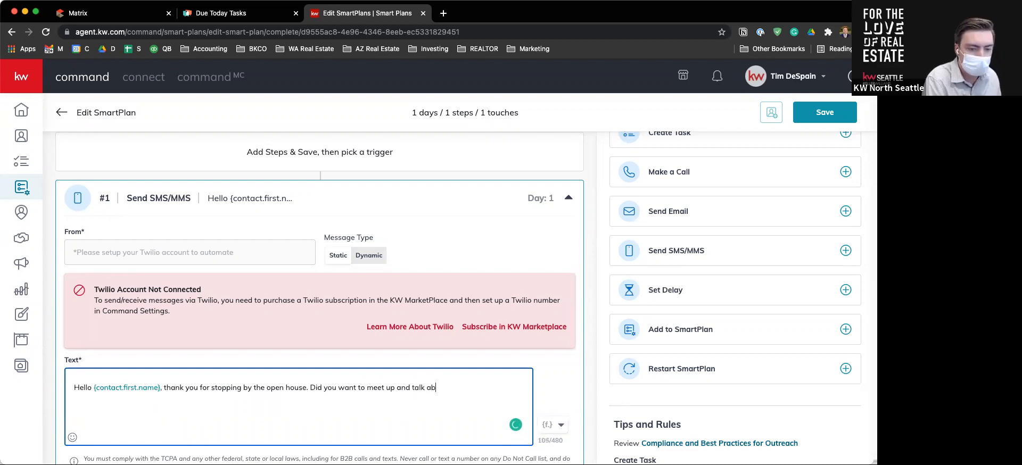
{"action": "type", "text": "out writing and o"}
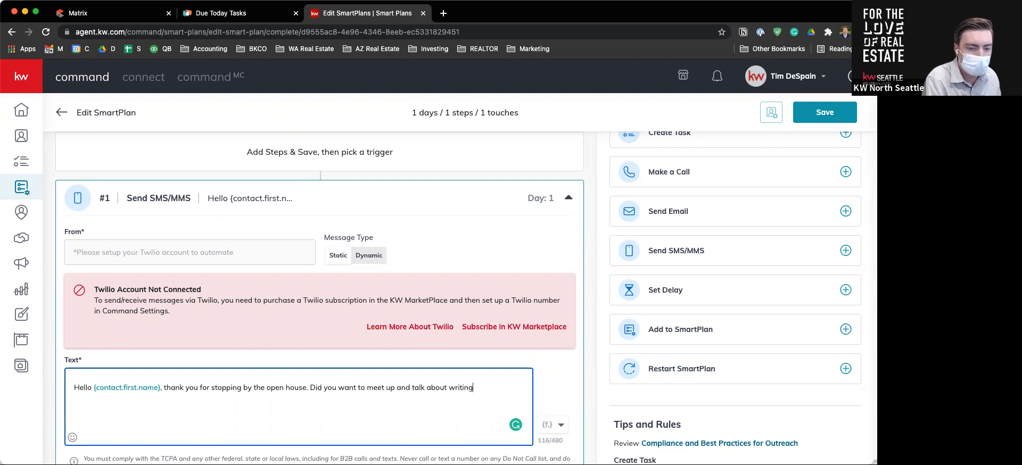
{"action": "key", "text": "BackSpace"}
{"action": "key", "text": "BackSpace"}
{"action": "key", "text": "BackSpace"}
{"action": "type", "text": "offer?"}
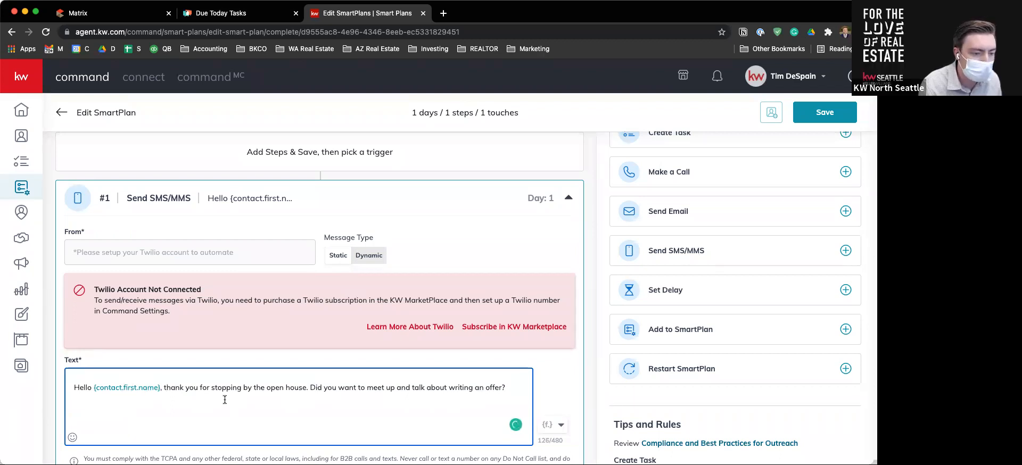
Insert a sentence before the question introducing the agent by first name as being with KW Seattle, accepting the spelling correction "is".
{"action": "left_click", "coordinate": [313, 393]}
{"action": "type", "text": "Th is it Tim with "}
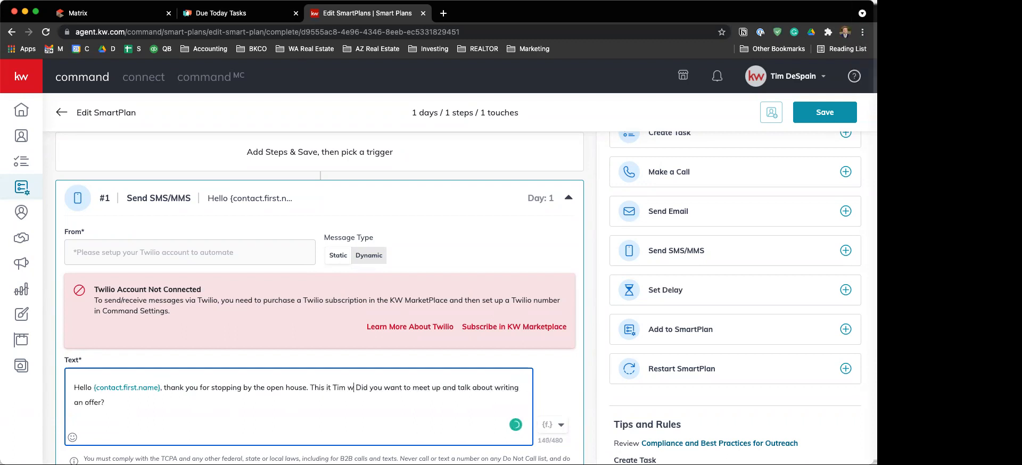
{"action": "type", "text": "KW Seat"}
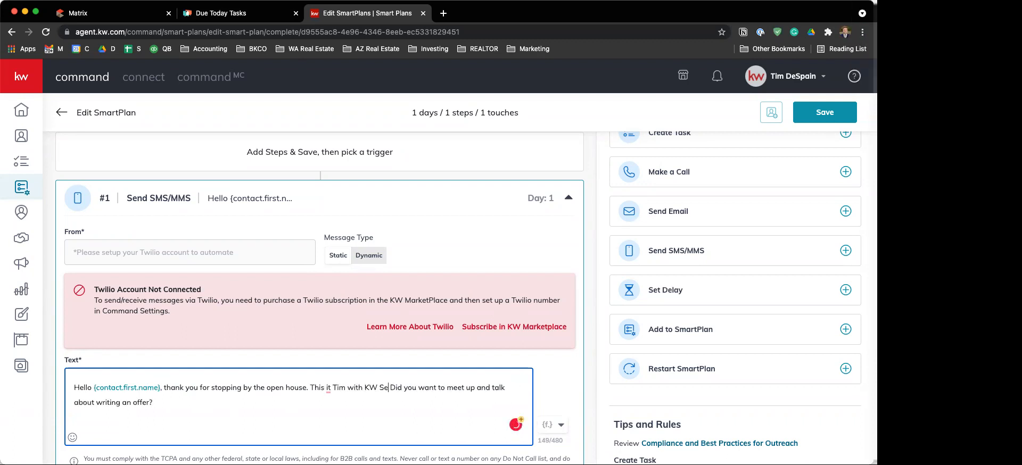
{"action": "type", "text": "tle."}
{"action": "key", "text": "BackSpace"}
{"action": "mouse_move", "coordinate": [328, 387]}
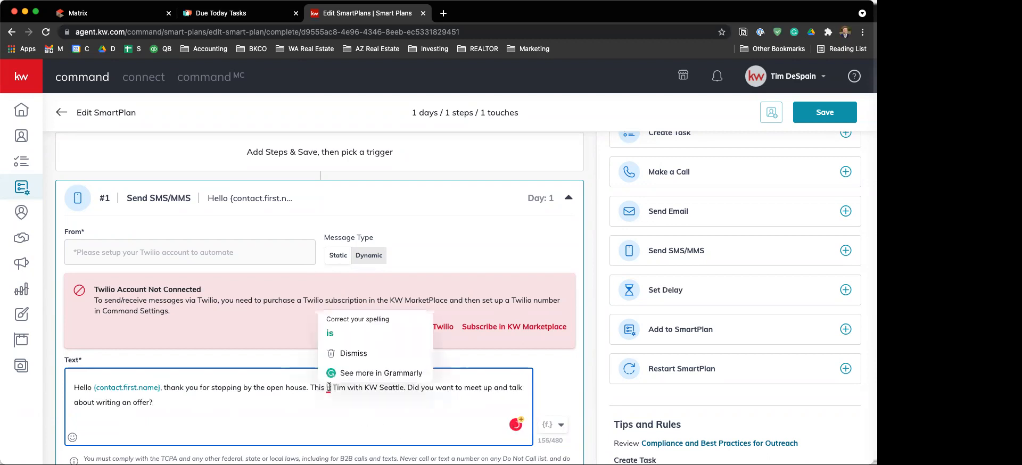
{"action": "left_click", "coordinate": [330, 333]}
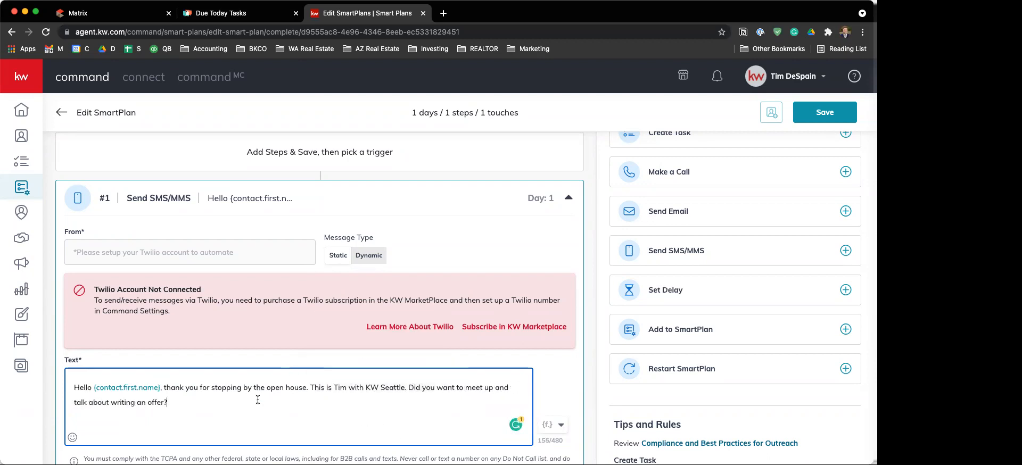
Save the SMS step and collapse its details.
{"action": "scroll", "coordinate": [257, 400], "scroll_direction": "down", "scroll_amount": 3}
{"action": "left_click", "coordinate": [565, 402]}
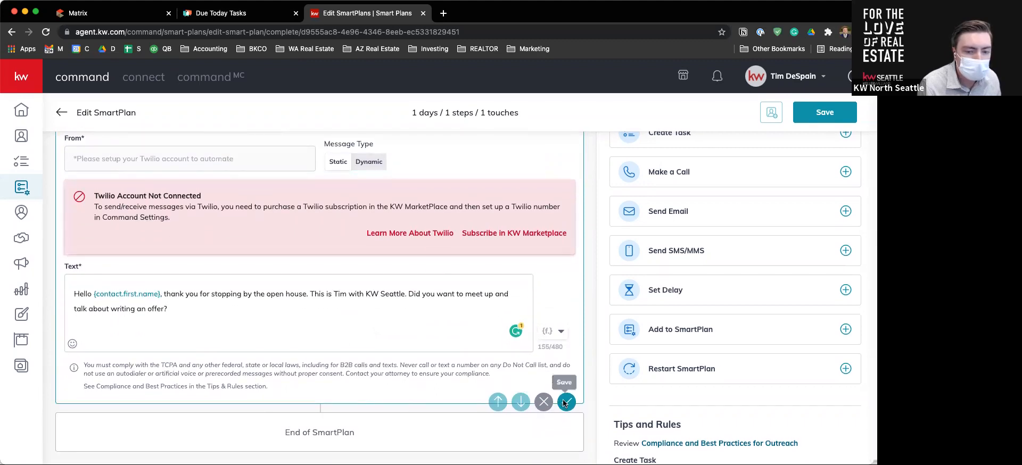
{"action": "scroll", "coordinate": [541, 376], "scroll_direction": "up", "scroll_amount": 2}
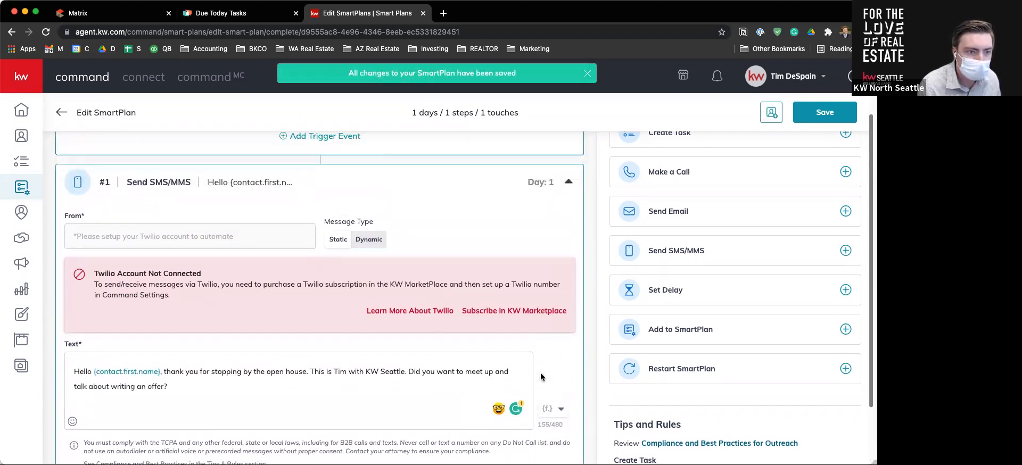
{"action": "left_click", "coordinate": [567, 221]}
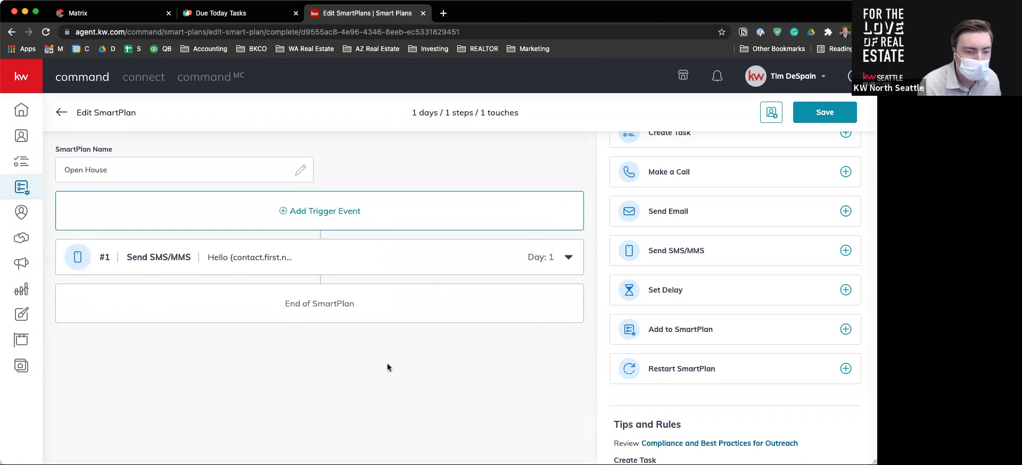
Add a Set Delay step of 1 day after the text message, save it and collapse it.
{"action": "scroll", "coordinate": [657, 345], "scroll_direction": "up", "scroll_amount": 3}
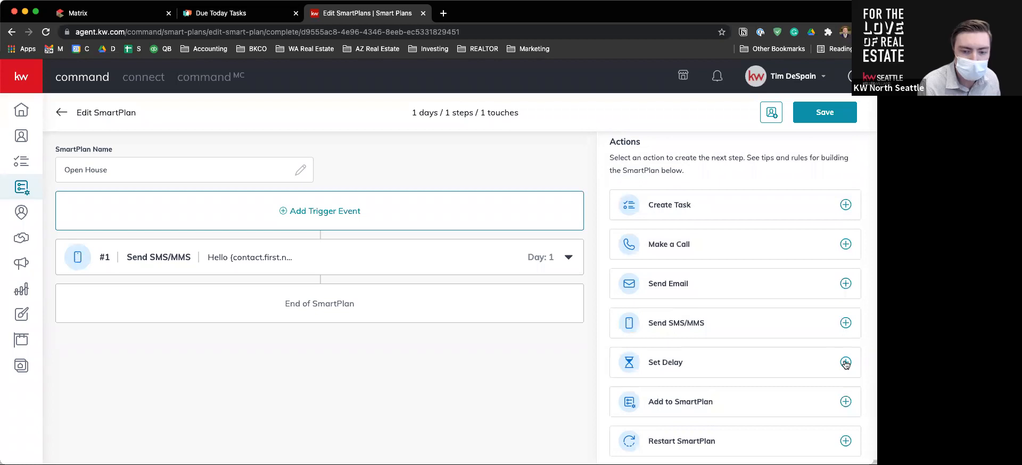
{"action": "left_click", "coordinate": [846, 363]}
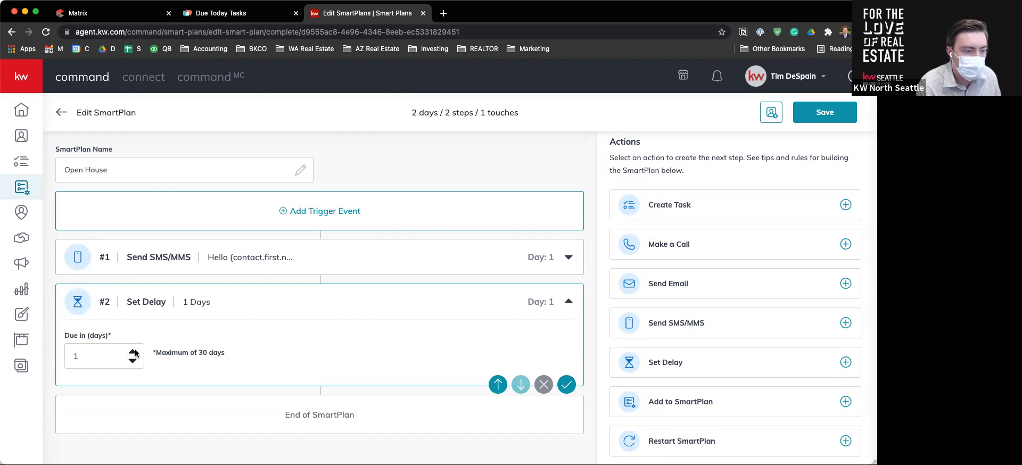
{"action": "left_click", "coordinate": [566, 384]}
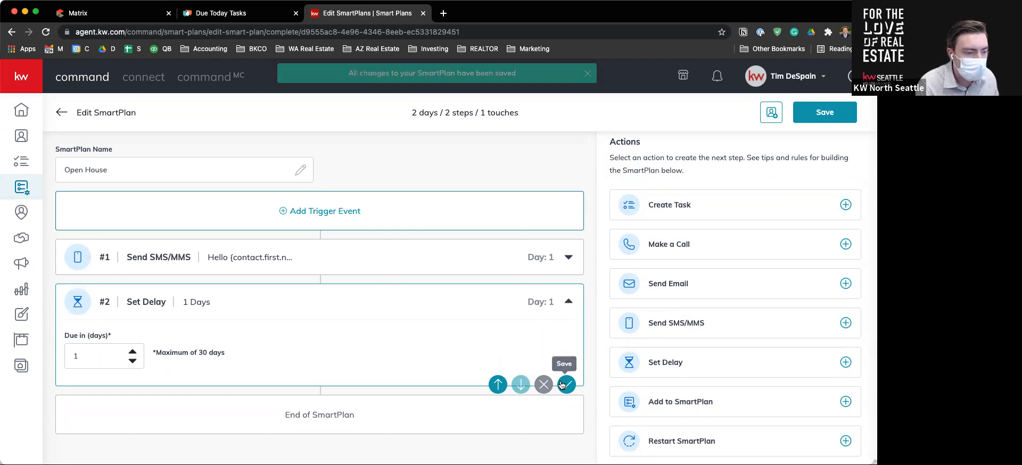
{"action": "left_click", "coordinate": [567, 303]}
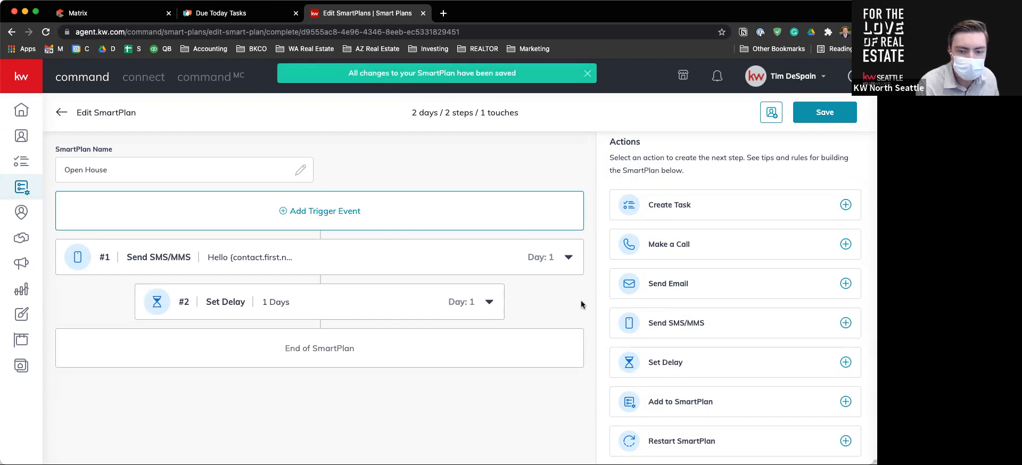
Add a Send Email step after the delay with the subject "Open Houses coming up".
{"action": "left_click", "coordinate": [845, 284]}
{"action": "left_click", "coordinate": [374, 170]}
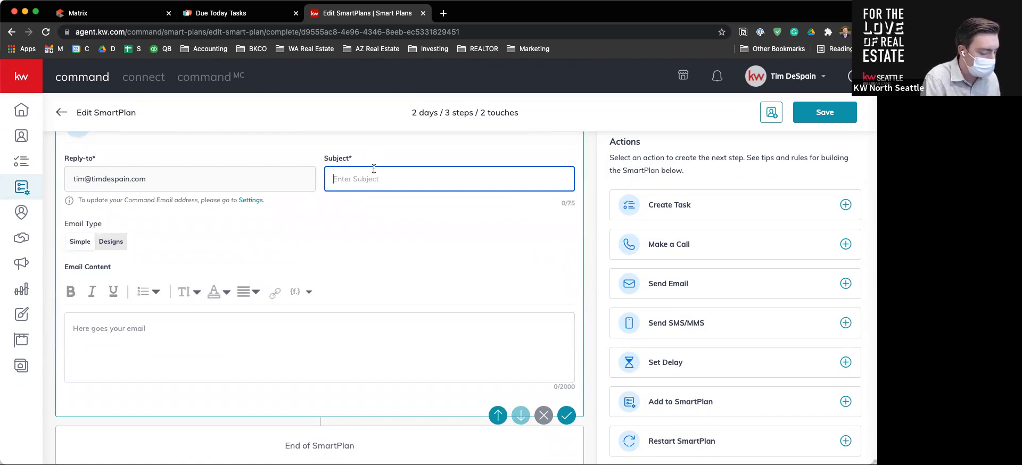
{"action": "type", "text": "Open H"}
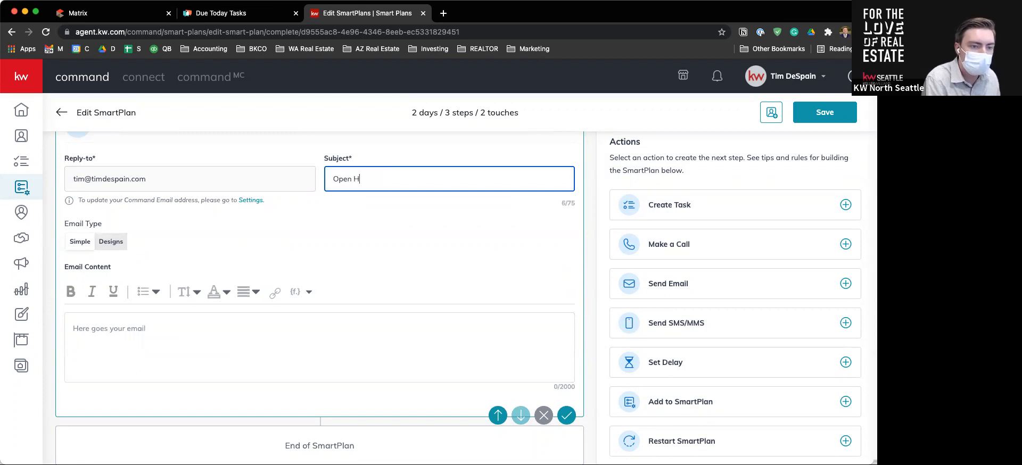
{"action": "type", "text": "ouses coming up"}
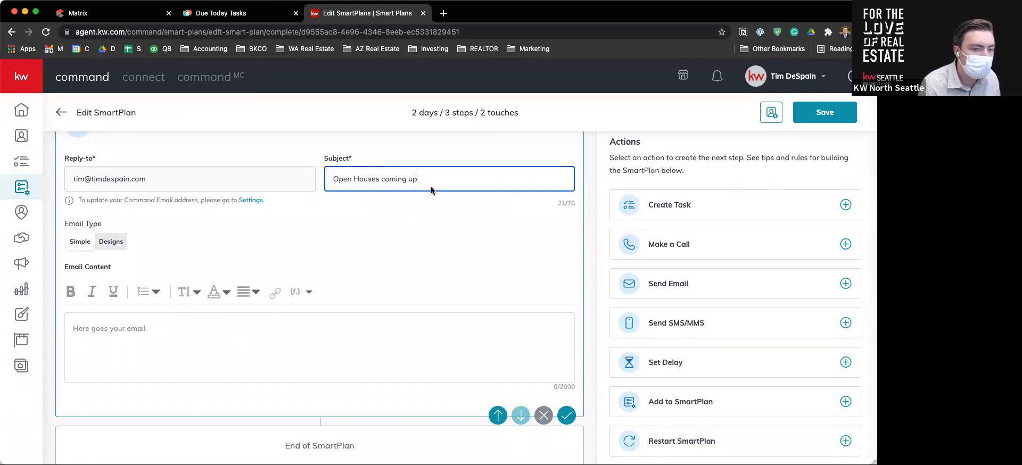
Start the email content with the greeting "Hey {contact.first.name}," using the contact's first name merge field.
{"action": "left_click", "coordinate": [284, 349]}
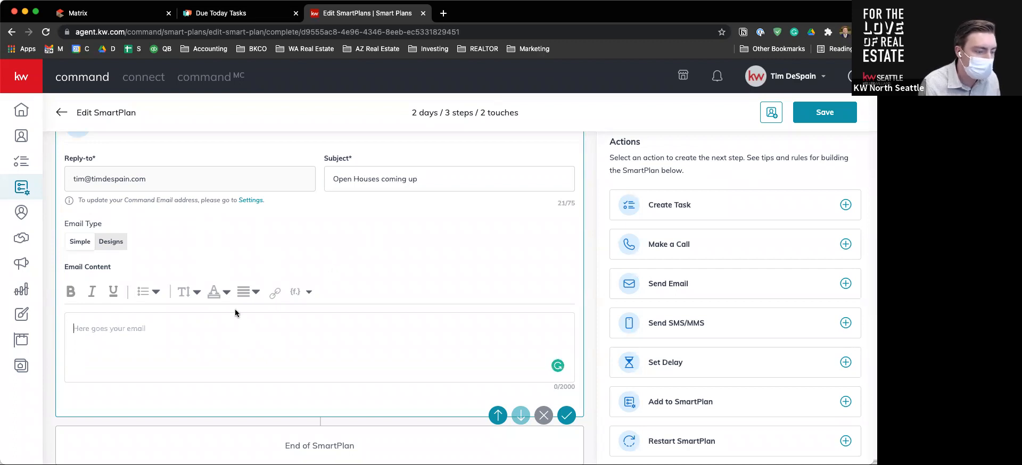
{"action": "type", "text": "Hey"}
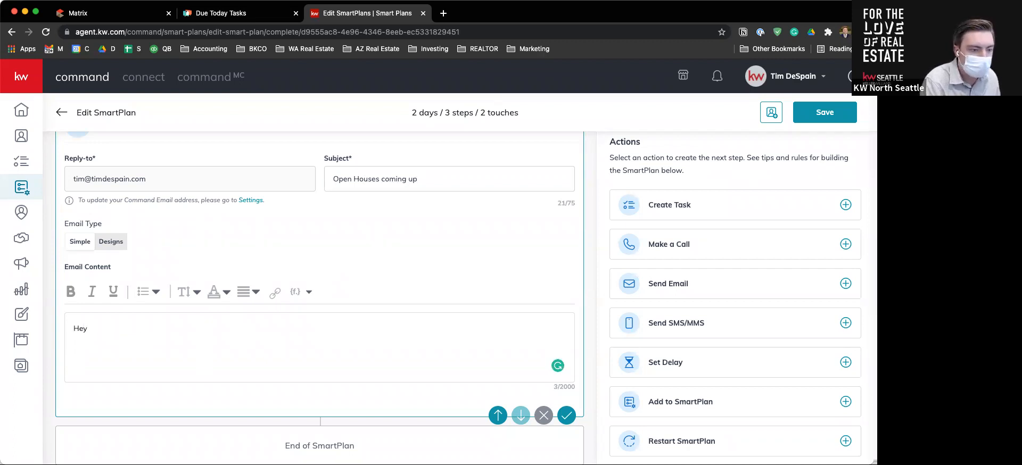
{"action": "left_click", "coordinate": [301, 292]}
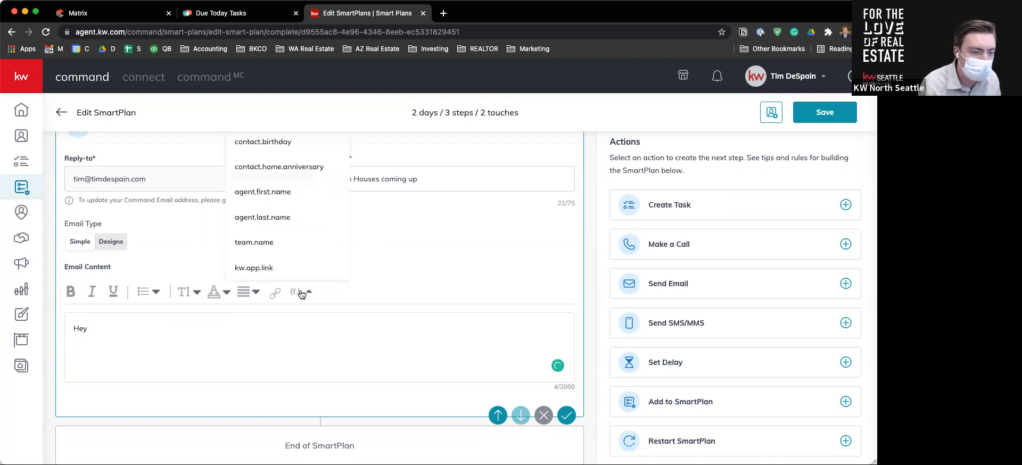
{"action": "scroll", "coordinate": [274, 197], "scroll_direction": "up", "scroll_amount": 2}
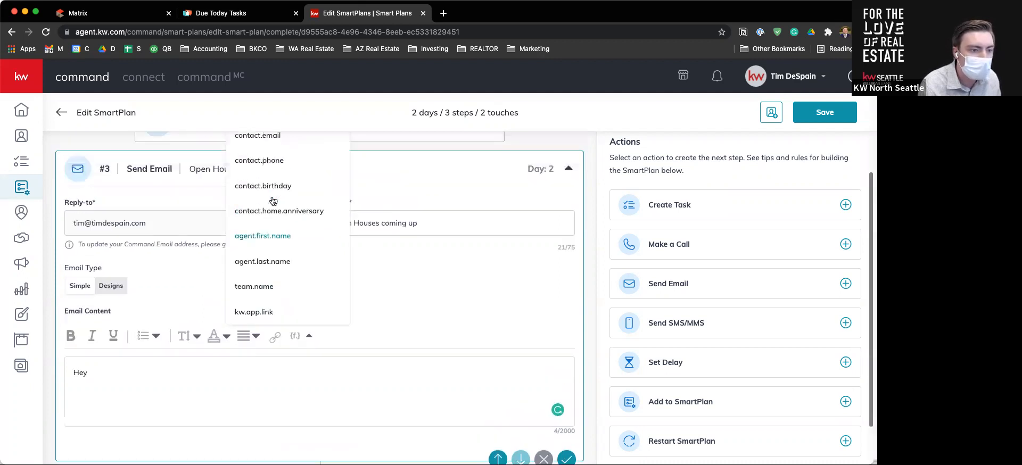
{"action": "scroll", "coordinate": [263, 171], "scroll_direction": "up", "scroll_amount": 2}
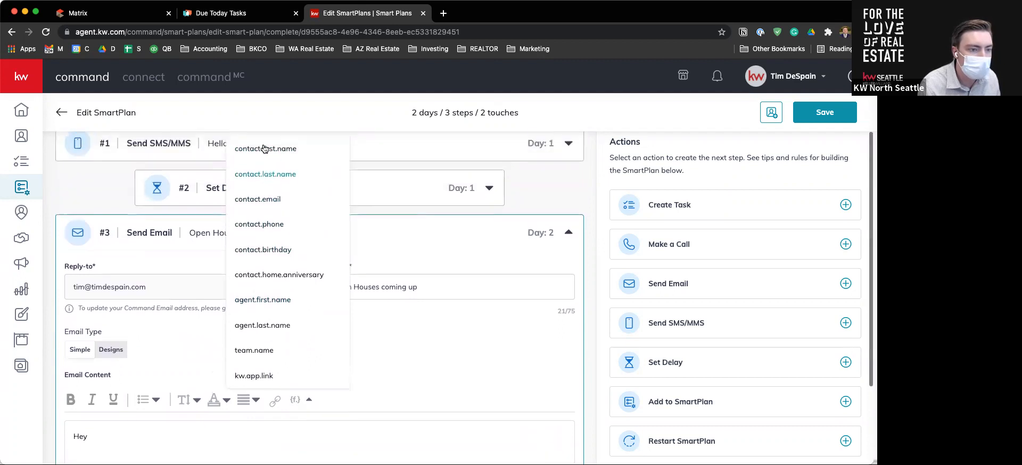
{"action": "left_click", "coordinate": [261, 151]}
{"action": "scroll", "coordinate": [168, 445], "scroll_direction": "down", "scroll_amount": 3}
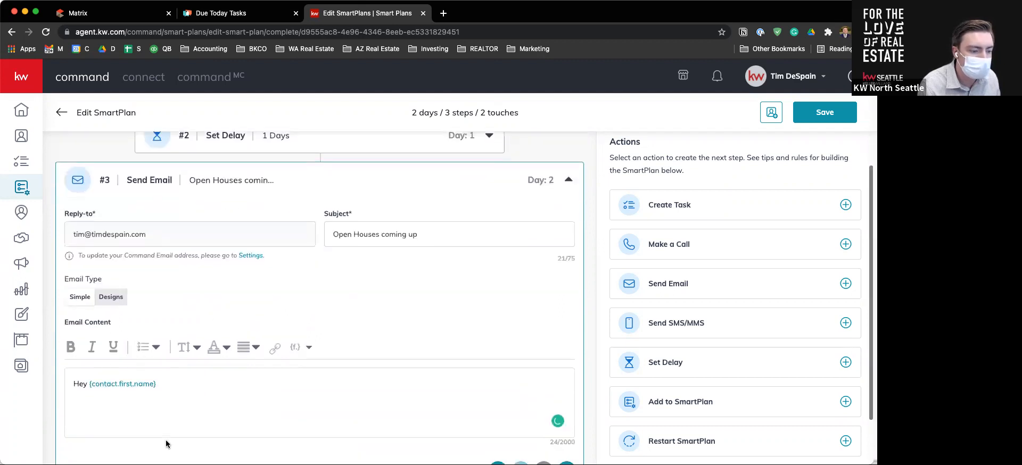
{"action": "type", "text": ", "}
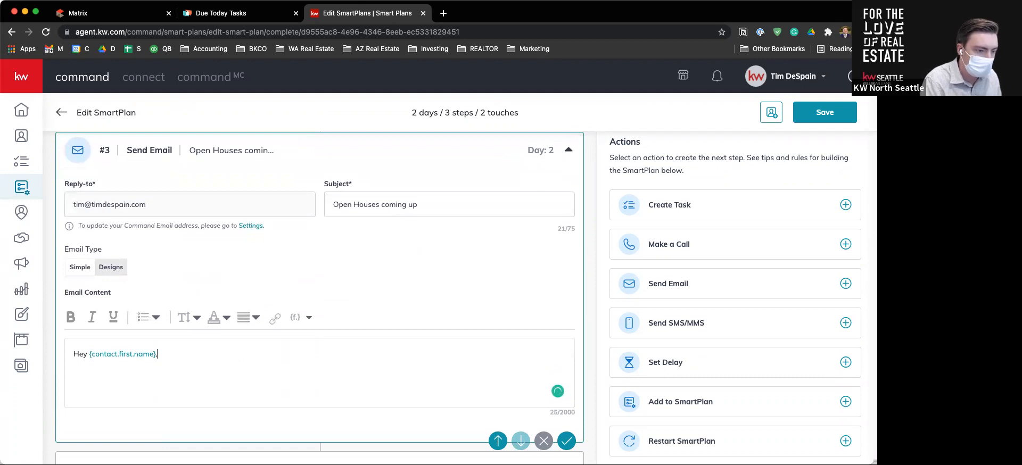
Below the greeting, write "I sent you a text the other day, but have not heard back.".
{"action": "type", "text": "I sent yo"}
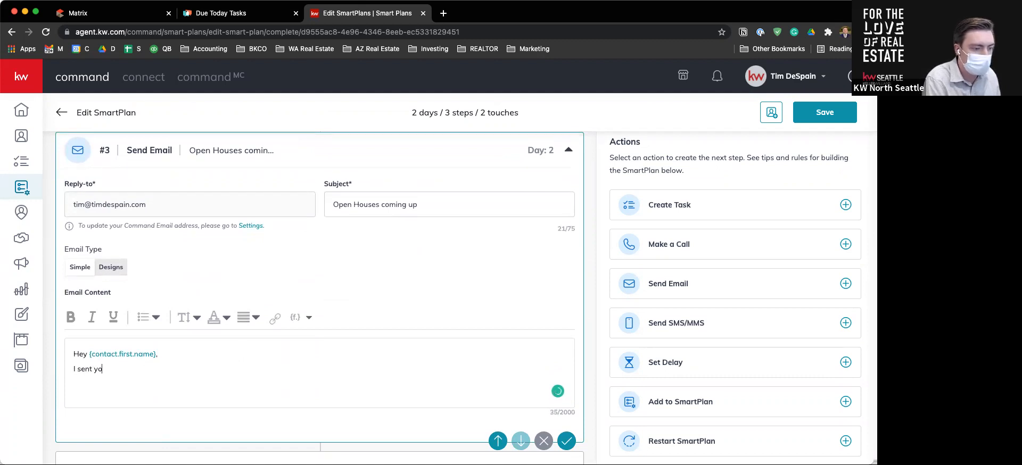
{"action": "type", "text": "u a text the ot"}
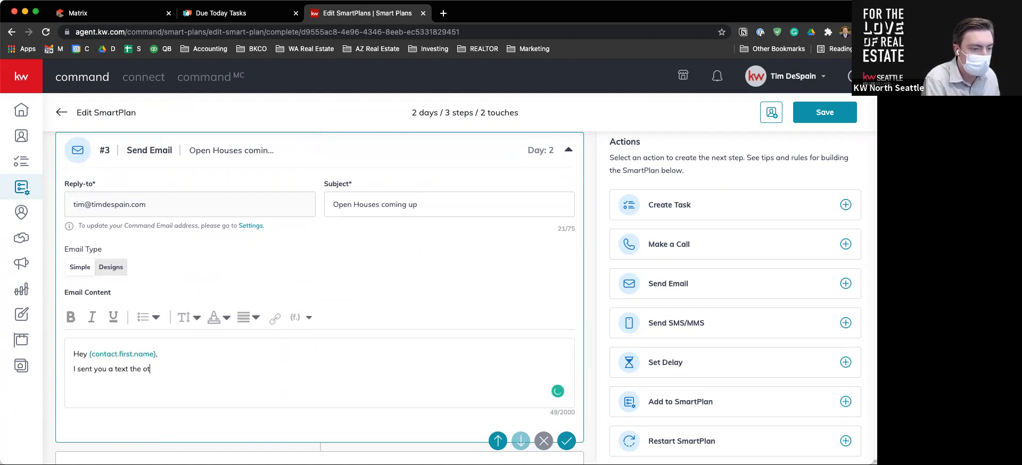
{"action": "type", "text": "her day, but "}
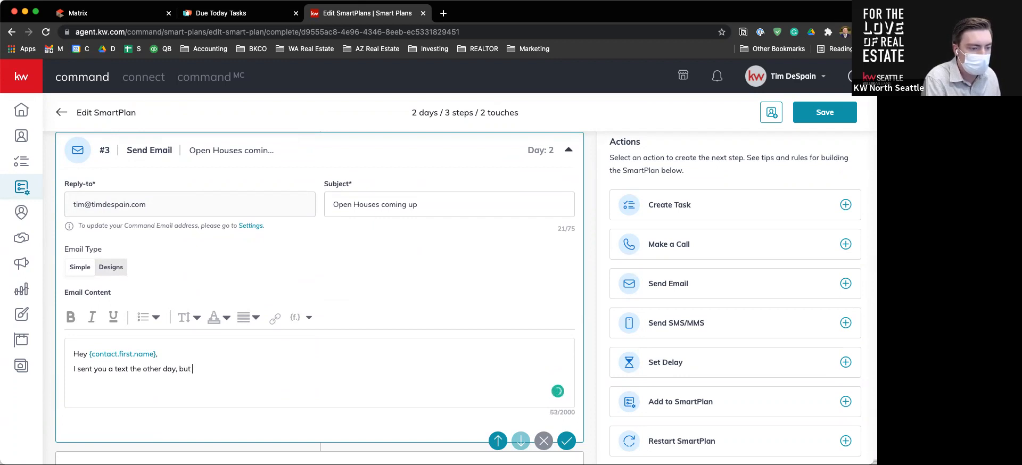
{"action": "type", "text": "have not hear"}
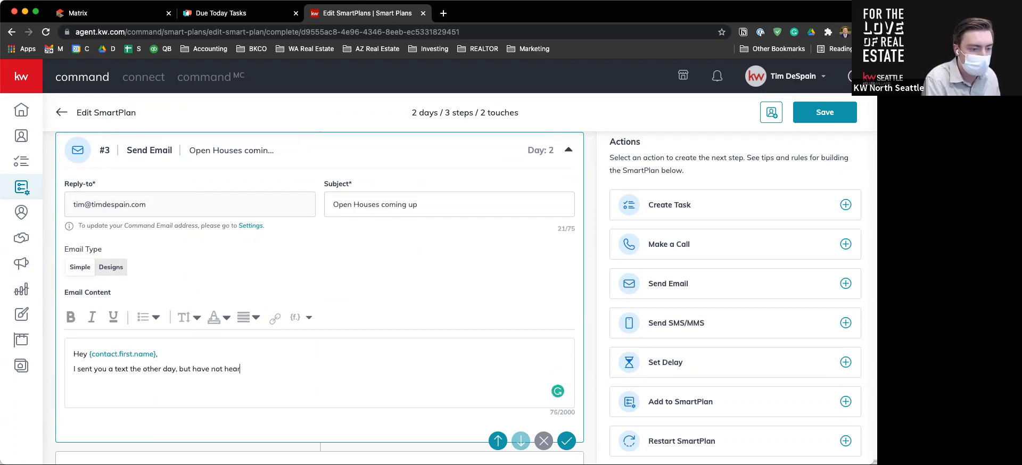
{"action": "key", "text": "BackSpace"}
{"action": "key", "text": "BackSpace"}
{"action": "type", "text": "d back. I"}
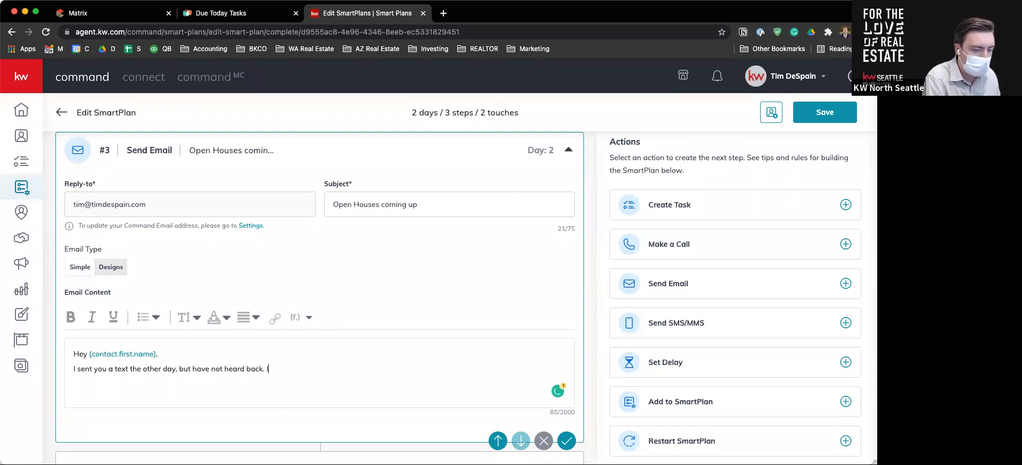
Continue the email with "I wanted to let you know of some open houses coming this weekend.".
{"action": "type", "text": " wanted to let you know of some"}
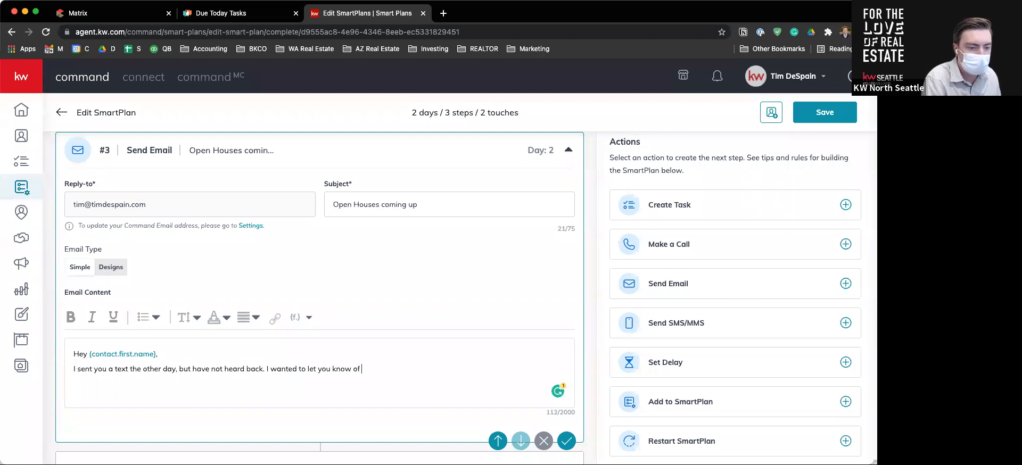
{"action": "type", "text": "houses coming "}
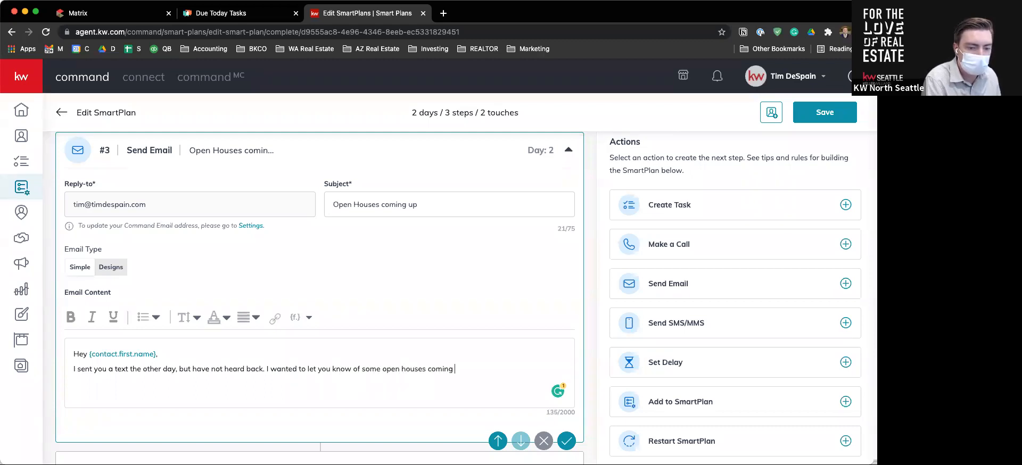
{"action": "type", "text": "this weekend. "}
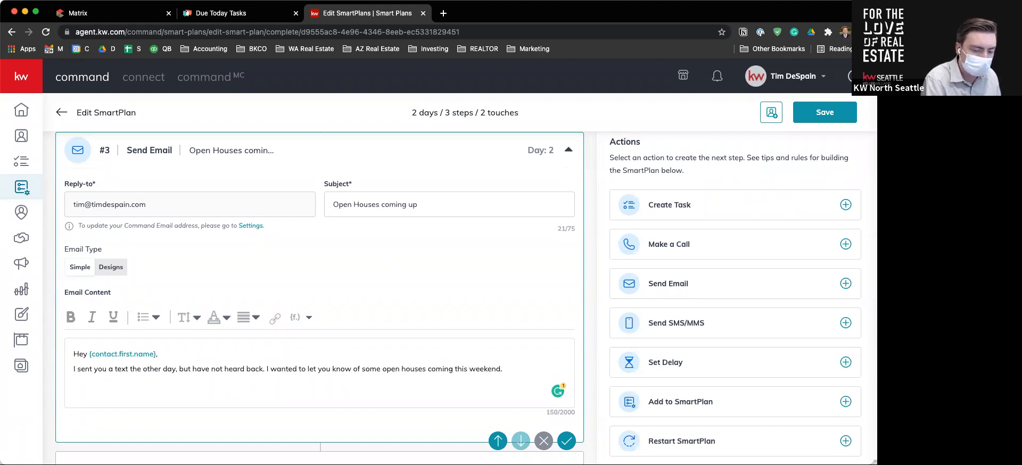
End the email paragraph with the question "When is a good time to go through those?".
{"action": "type", "text": "When is "}
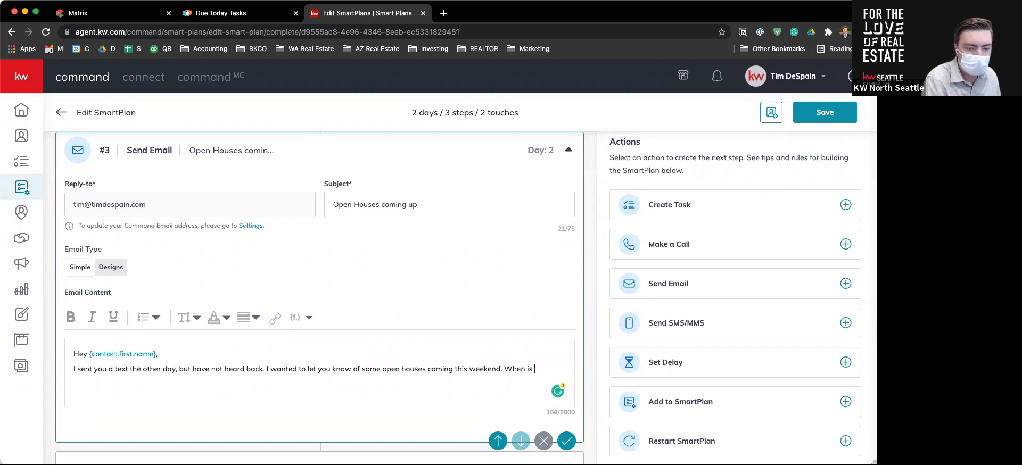
{"action": "type", "text": "a good t"}
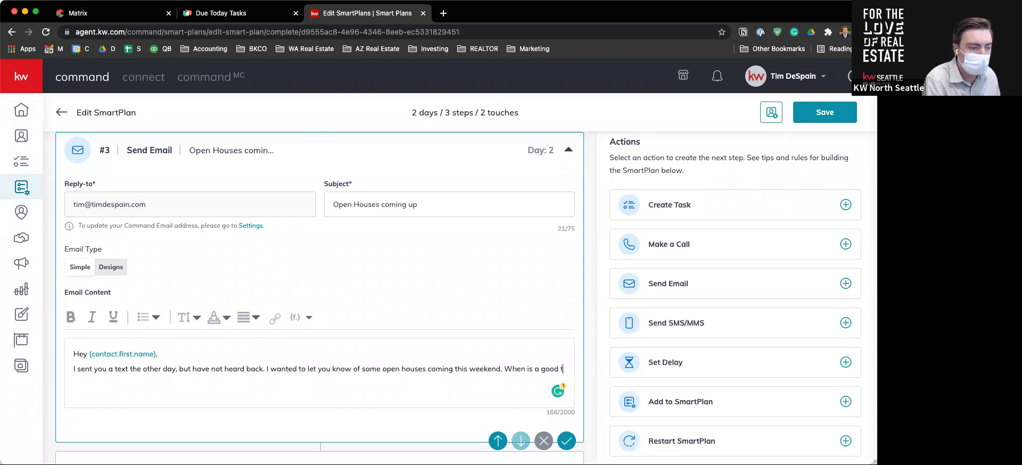
{"action": "type", "text": "ime to go throu"}
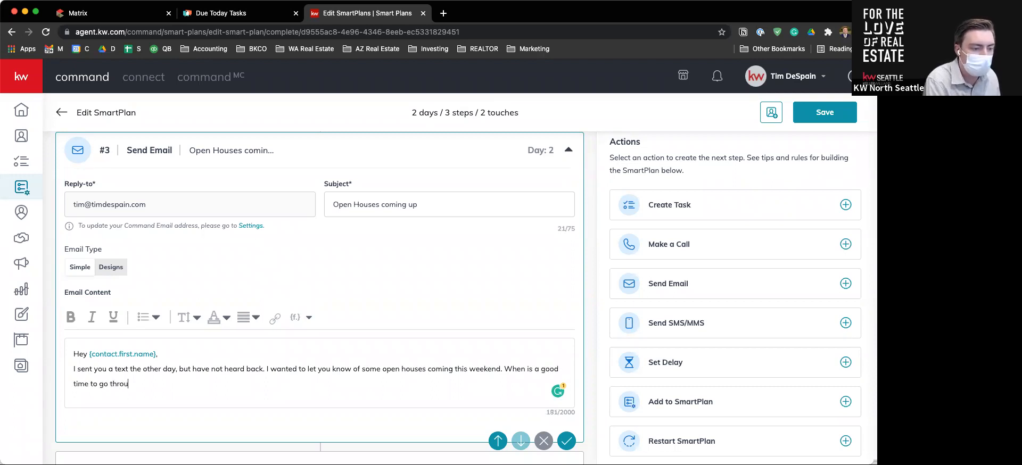
{"action": "type", "text": "gh those?"}
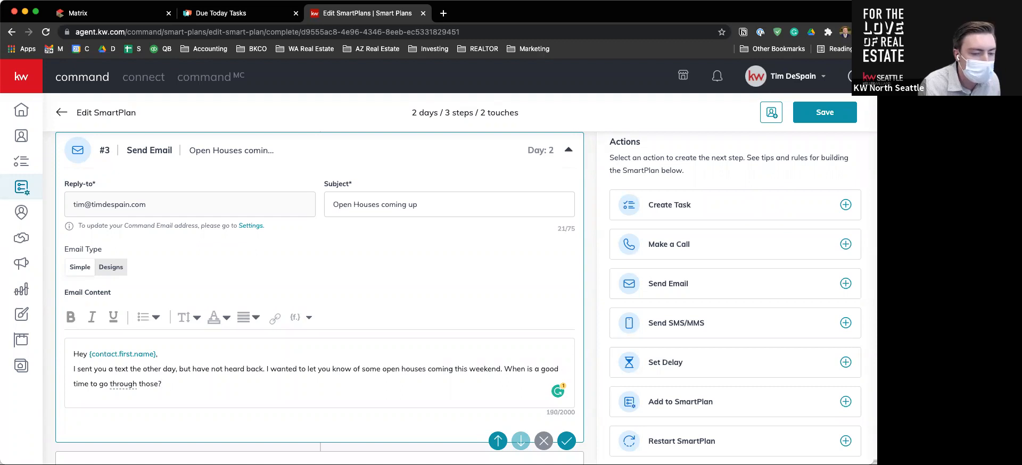
Sign off the email after a blank line with the agent.first.name and agent.last.name merge fields.
{"action": "key", "text": "Return"}
{"action": "key", "text": "Return"}
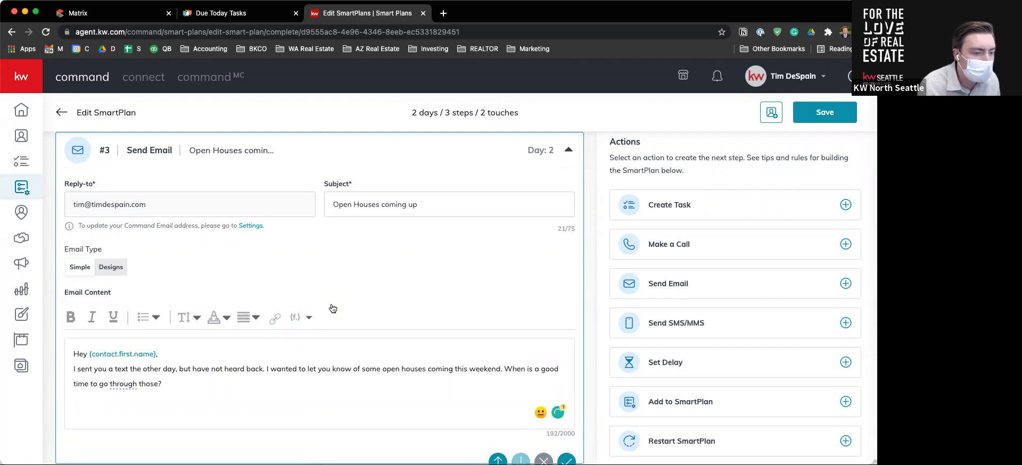
{"action": "left_click", "coordinate": [309, 317]}
{"action": "scroll", "coordinate": [299, 257], "scroll_direction": "down", "scroll_amount": 1}
{"action": "scroll", "coordinate": [299, 258], "scroll_direction": "up", "scroll_amount": 2}
{"action": "left_click", "coordinate": [297, 254]}
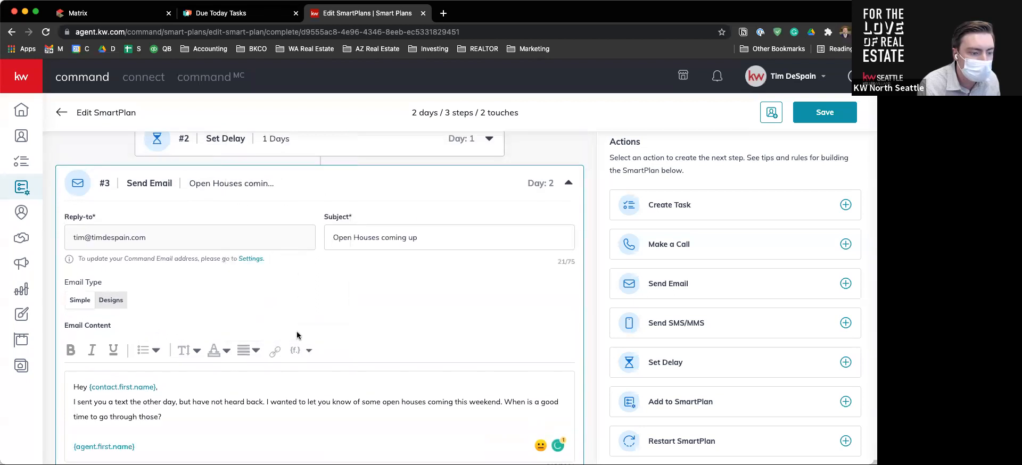
{"action": "left_click", "coordinate": [296, 349]}
{"action": "left_click", "coordinate": [286, 281]}
Save the Send Email step and collapse its details.
{"action": "scroll", "coordinate": [286, 281], "scroll_direction": "down", "scroll_amount": 2}
{"action": "left_click", "coordinate": [567, 402]}
{"action": "scroll", "coordinate": [487, 203], "scroll_direction": "up", "scroll_amount": 2}
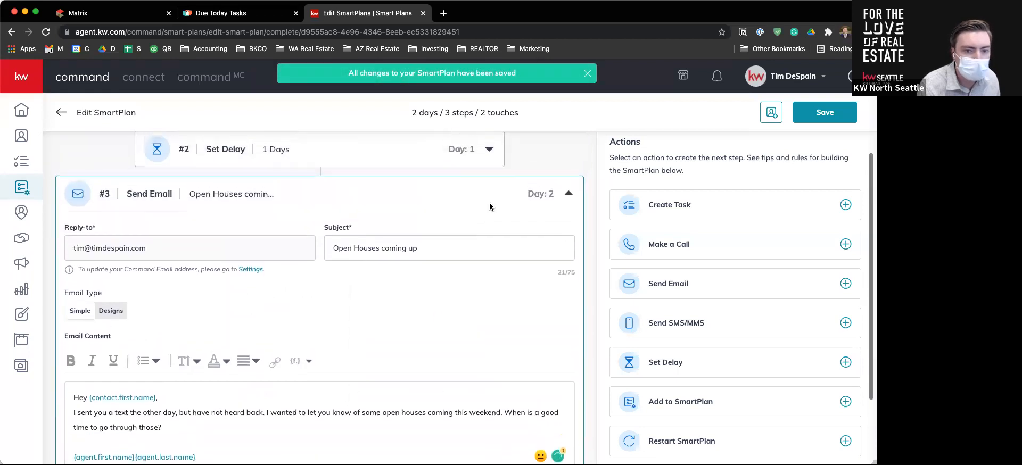
{"action": "left_click", "coordinate": [569, 193]}
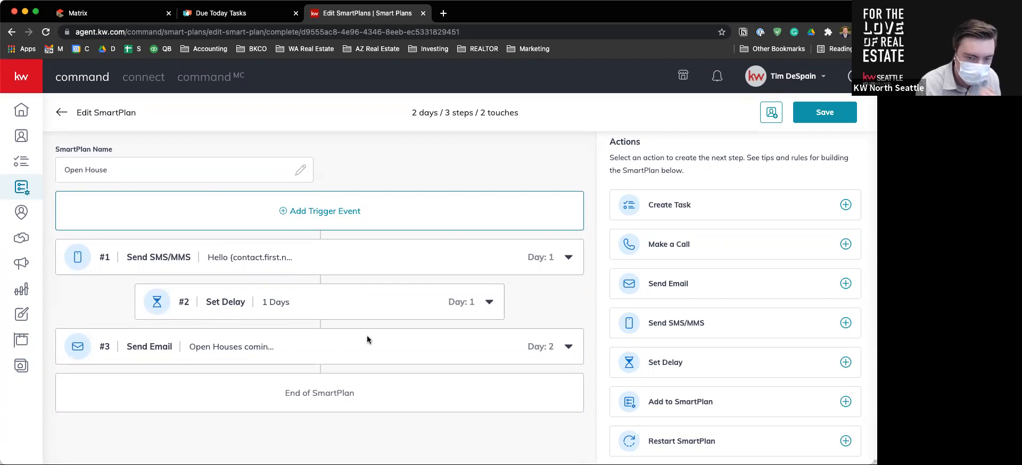
Add a Set Delay step of 3 days after the email, save it and collapse it.
{"action": "left_click", "coordinate": [846, 363]}
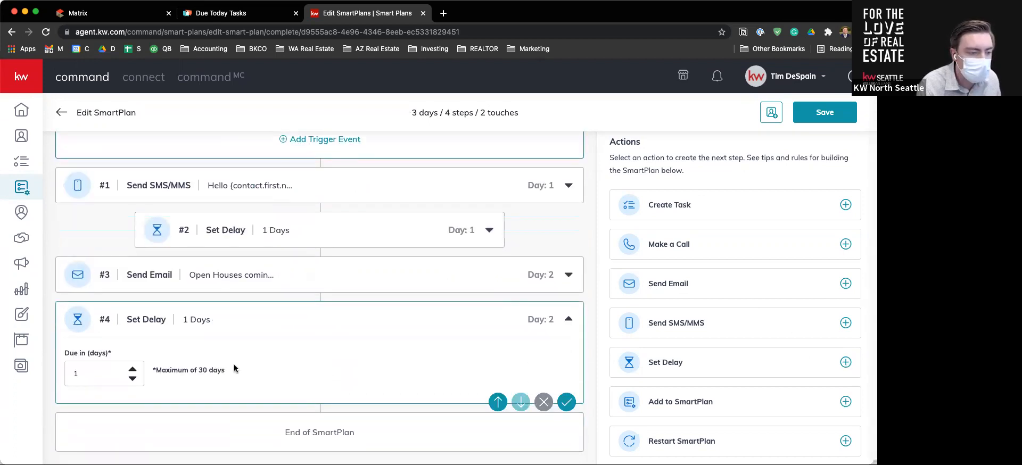
{"action": "left_click", "coordinate": [132, 371]}
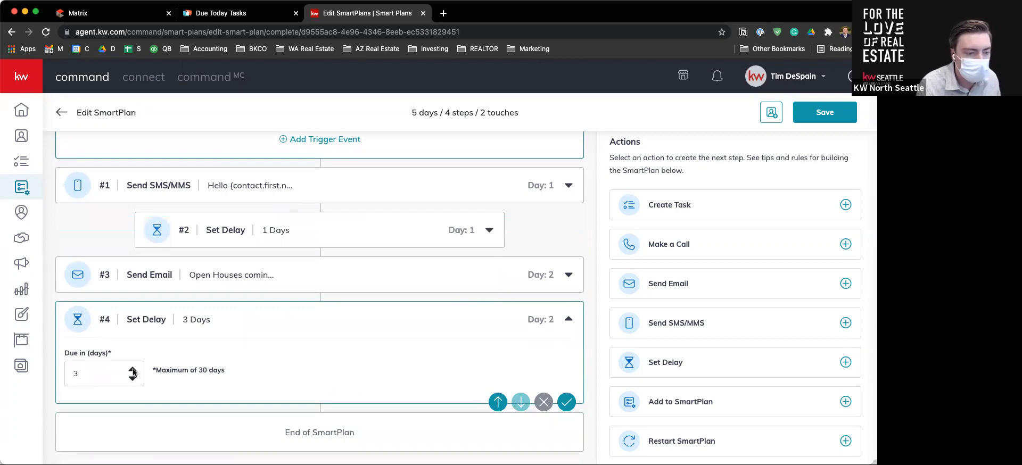
{"action": "left_click", "coordinate": [565, 399]}
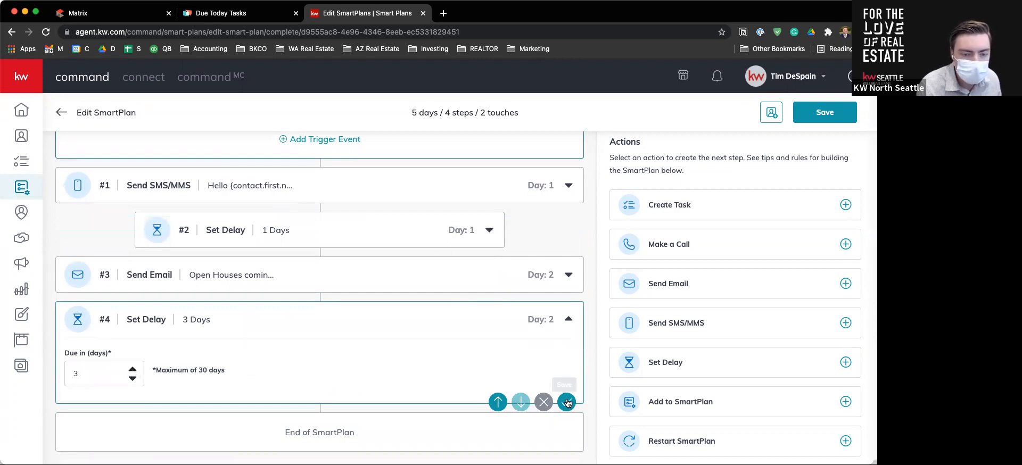
{"action": "left_click", "coordinate": [566, 320]}
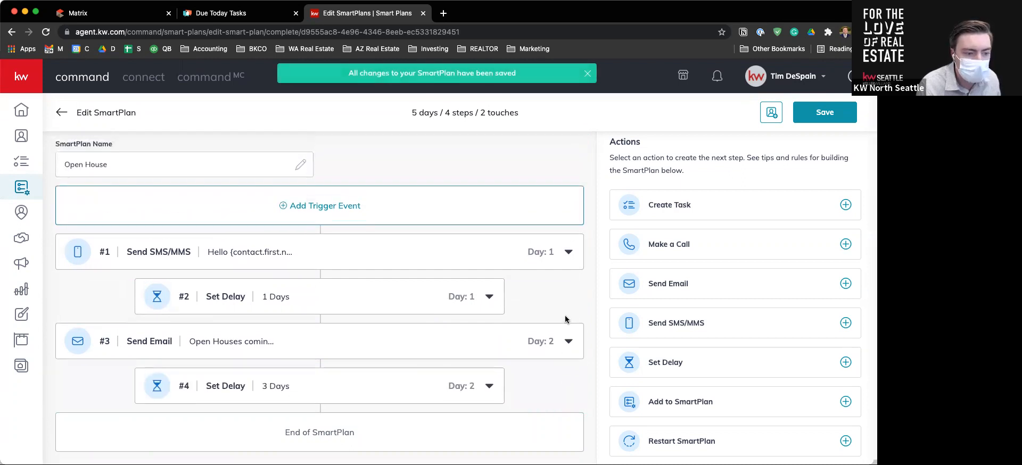
Add a Make a Call step after the 3-day delay and keep it due Today.
{"action": "left_click", "coordinate": [846, 245]}
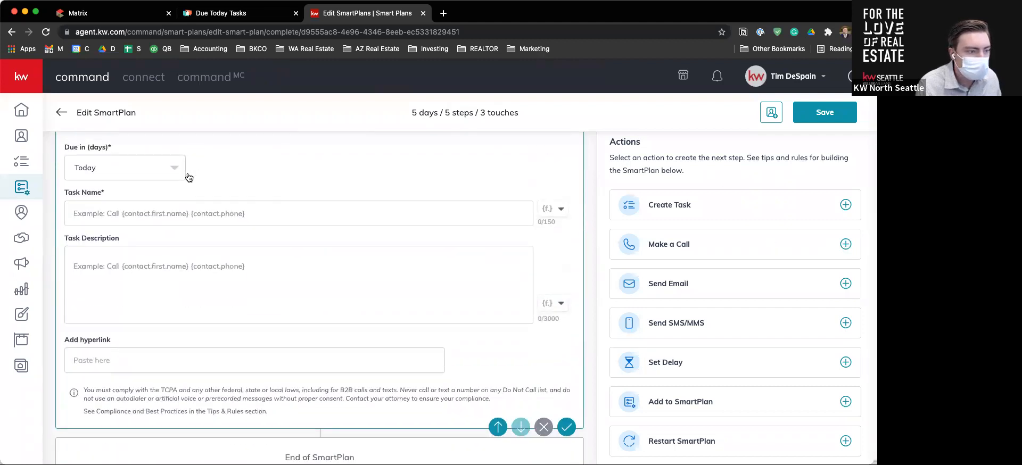
{"action": "left_click", "coordinate": [175, 179]}
{"action": "left_click", "coordinate": [105, 195]}
{"action": "left_click", "coordinate": [95, 169]}
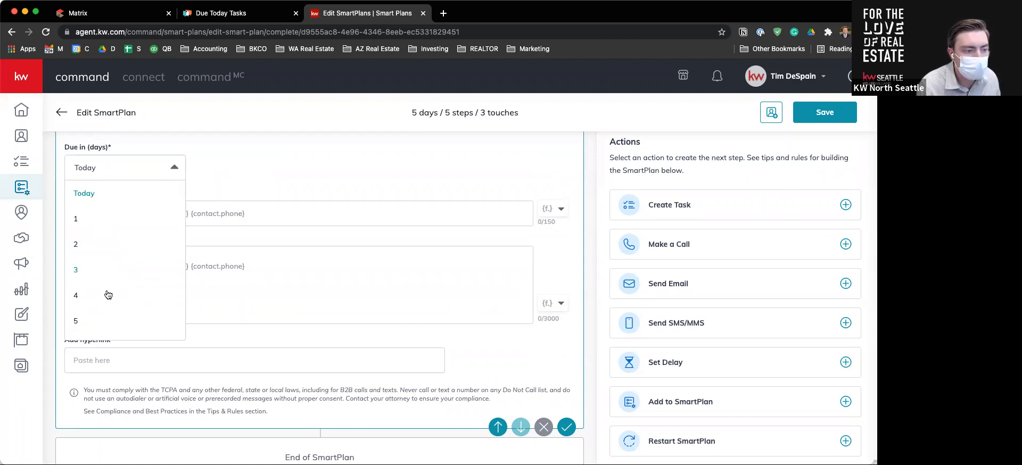
{"action": "left_click", "coordinate": [312, 160]}
{"action": "scroll", "coordinate": [311, 159], "scroll_direction": "up", "scroll_amount": 3}
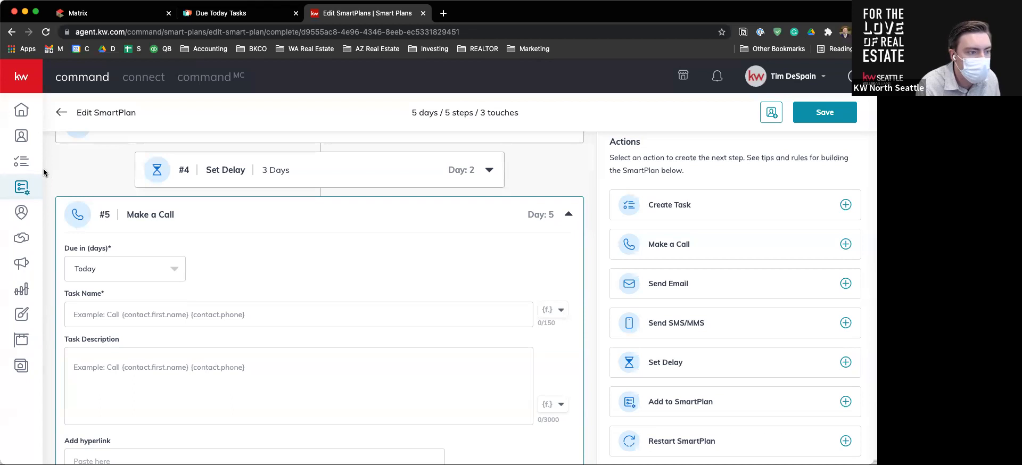
Name the call task "Call open house lead - " followed by the contact.first.name and contact.last.name merge fields.
{"action": "left_click", "coordinate": [135, 321]}
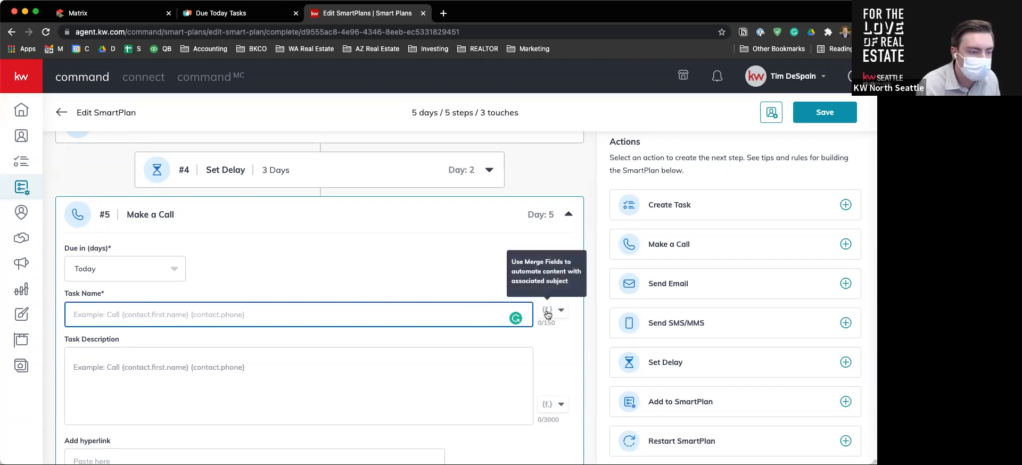
{"action": "type", "text": "Call op"}
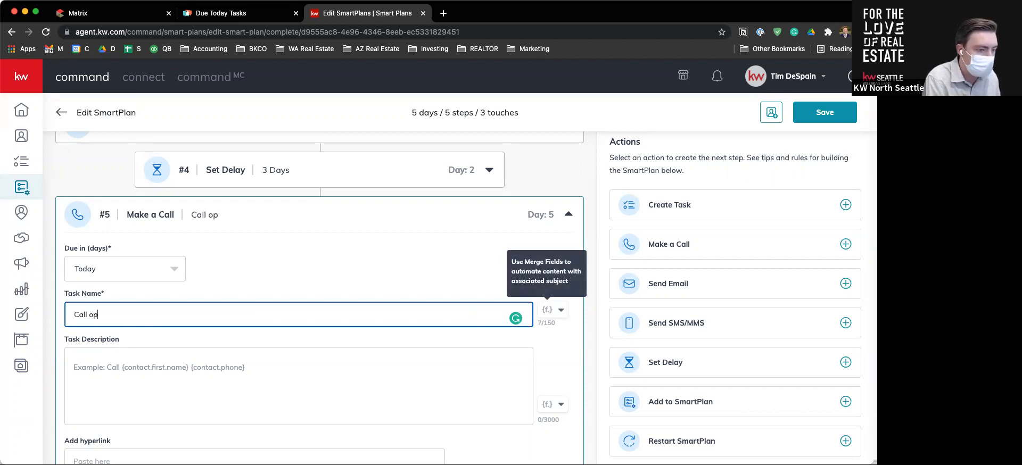
{"action": "type", "text": "en house lead -"}
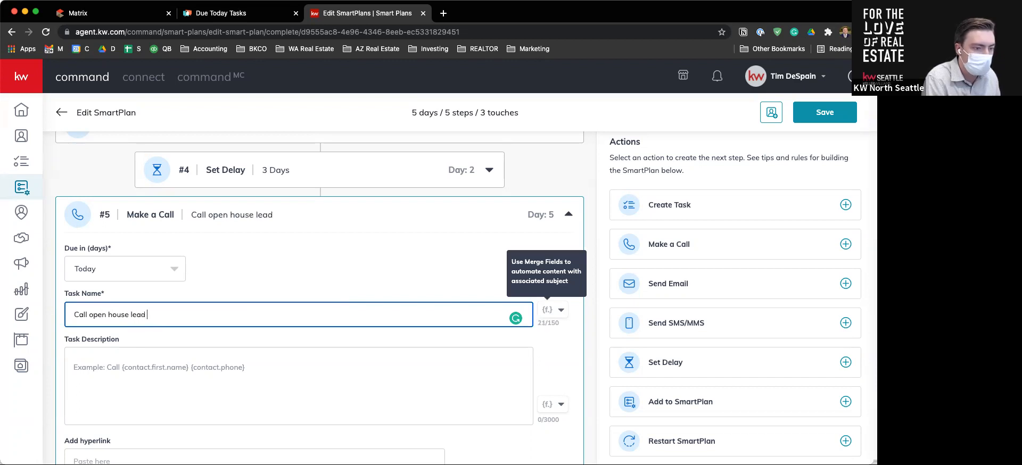
{"action": "left_click", "coordinate": [553, 316]}
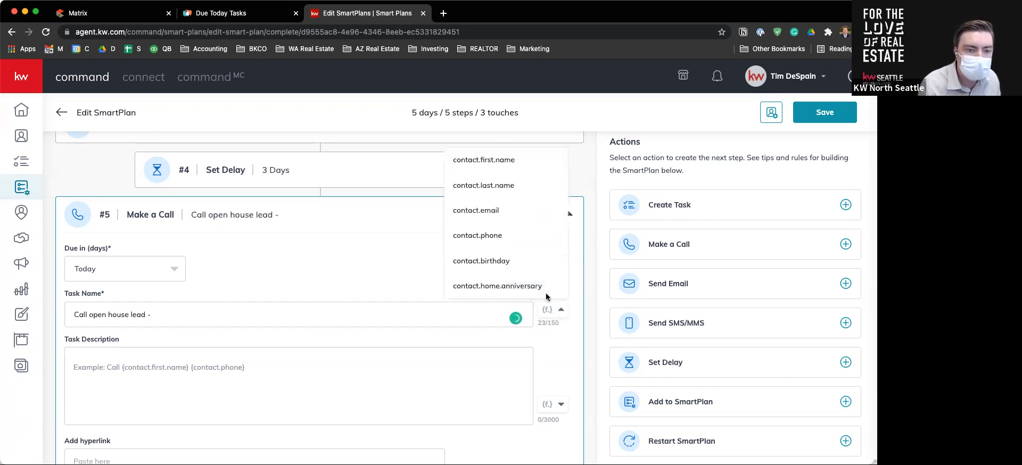
{"action": "left_click", "coordinate": [490, 159]}
{"action": "left_click", "coordinate": [556, 310]}
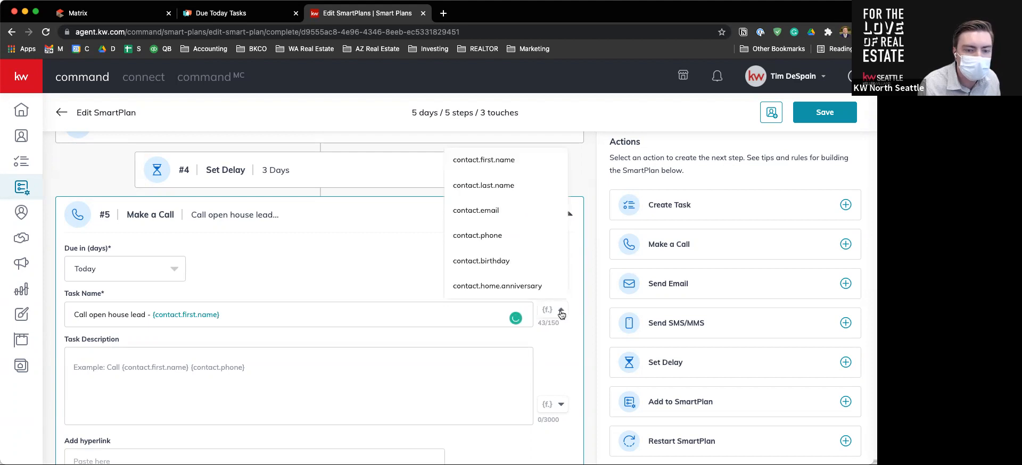
{"action": "left_click", "coordinate": [490, 185]}
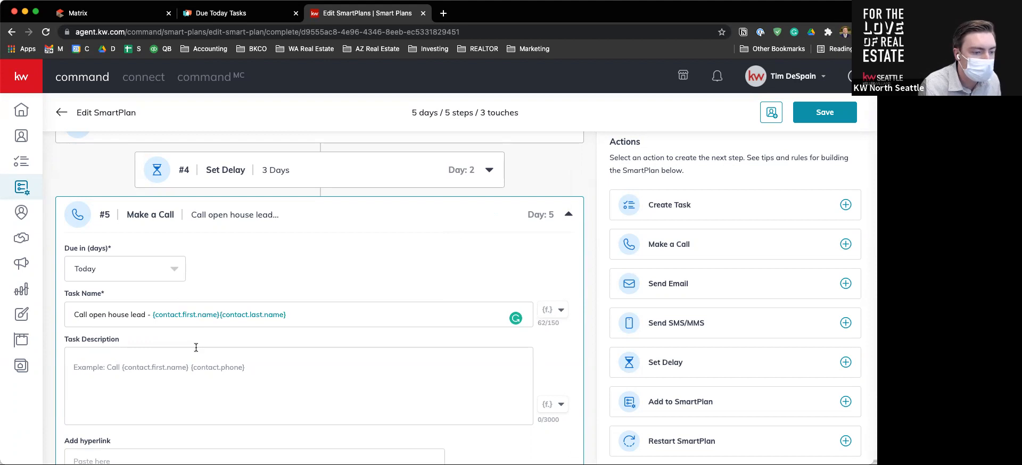
Leave the call task's description and hyperlink empty, save the Make a Call step and collapse its details.
{"action": "left_click", "coordinate": [197, 363]}
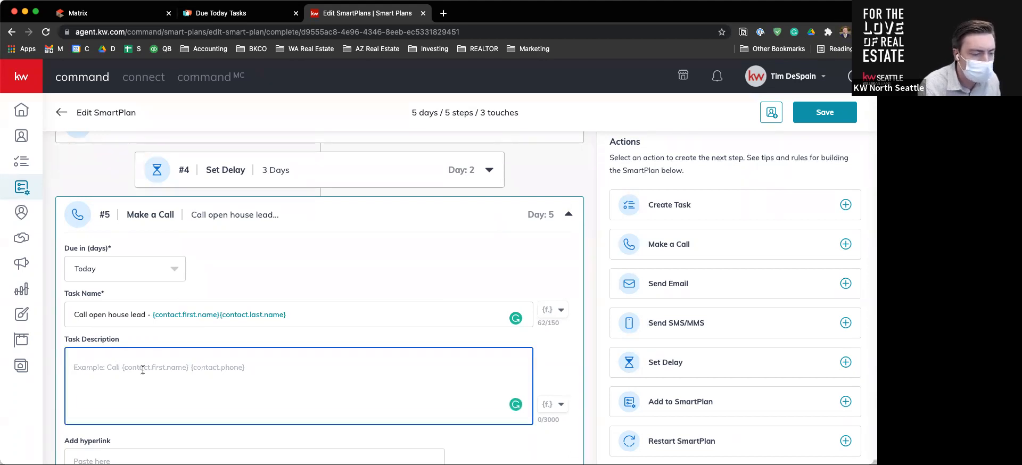
{"action": "scroll", "coordinate": [143, 370], "scroll_direction": "down", "scroll_amount": 1}
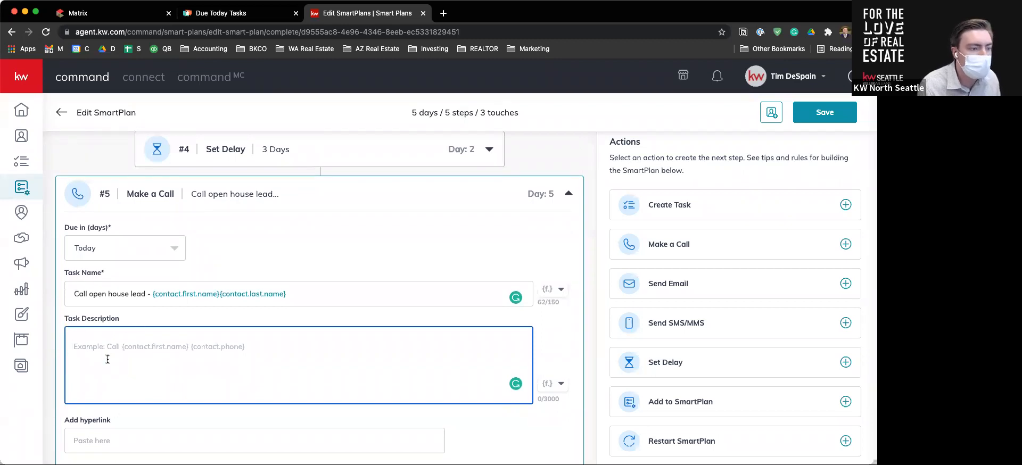
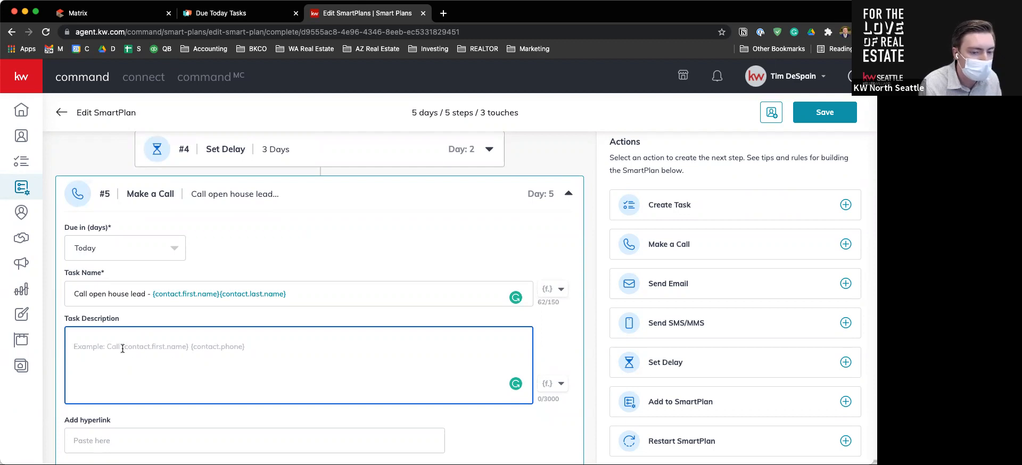
{"action": "scroll", "coordinate": [158, 365], "scroll_direction": "down", "scroll_amount": 1}
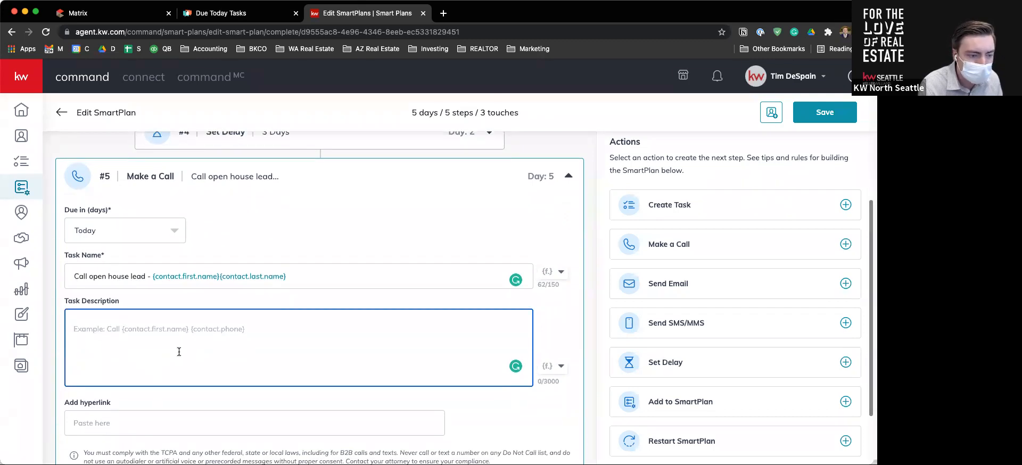
{"action": "scroll", "coordinate": [160, 357], "scroll_direction": "down", "scroll_amount": 2}
{"action": "left_click", "coordinate": [142, 387]}
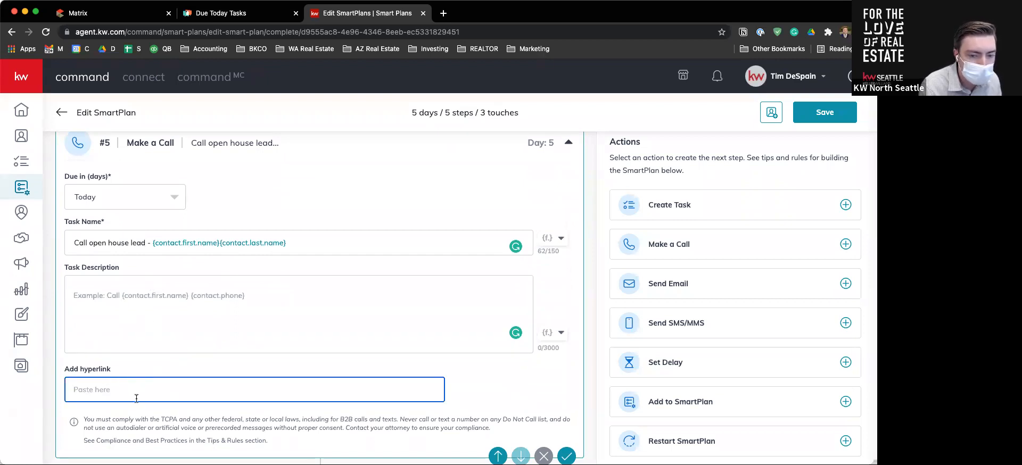
{"action": "scroll", "coordinate": [137, 398], "scroll_direction": "down", "scroll_amount": 1}
{"action": "left_click", "coordinate": [566, 432]}
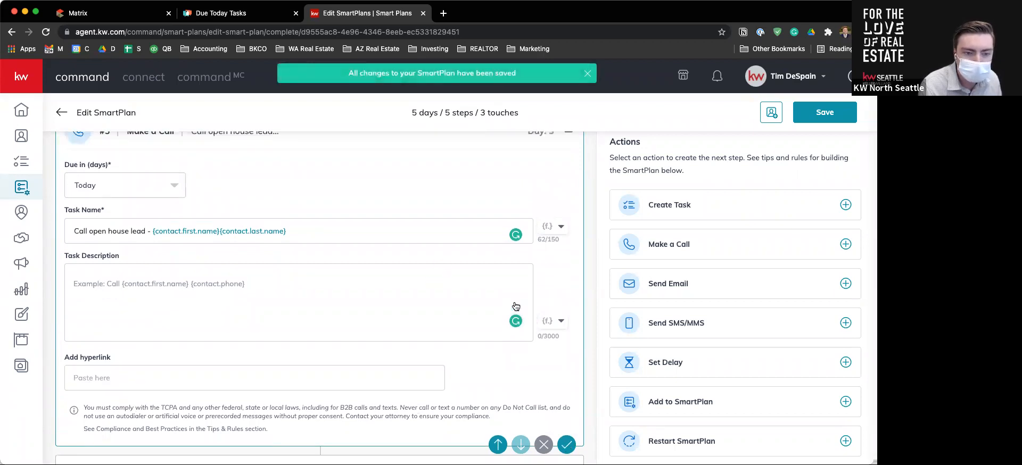
{"action": "left_click", "coordinate": [568, 259]}
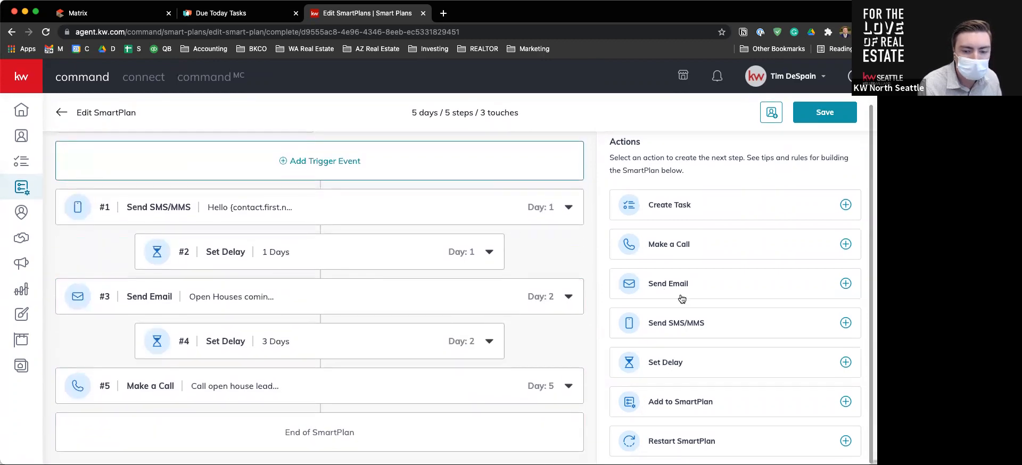
Add a Set Delay step of 3 days after the Make a Call step and save it.
{"action": "scroll", "coordinate": [681, 298], "scroll_direction": "down", "scroll_amount": 2}
{"action": "scroll", "coordinate": [682, 299], "scroll_direction": "up", "scroll_amount": 2}
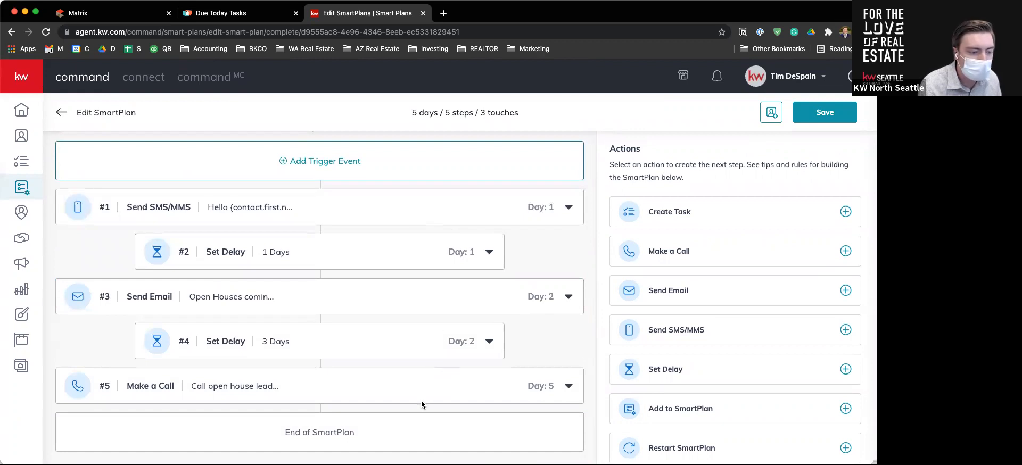
{"action": "scroll", "coordinate": [604, 340], "scroll_direction": "down", "scroll_amount": 1}
{"action": "scroll", "coordinate": [676, 347], "scroll_direction": "down", "scroll_amount": 3}
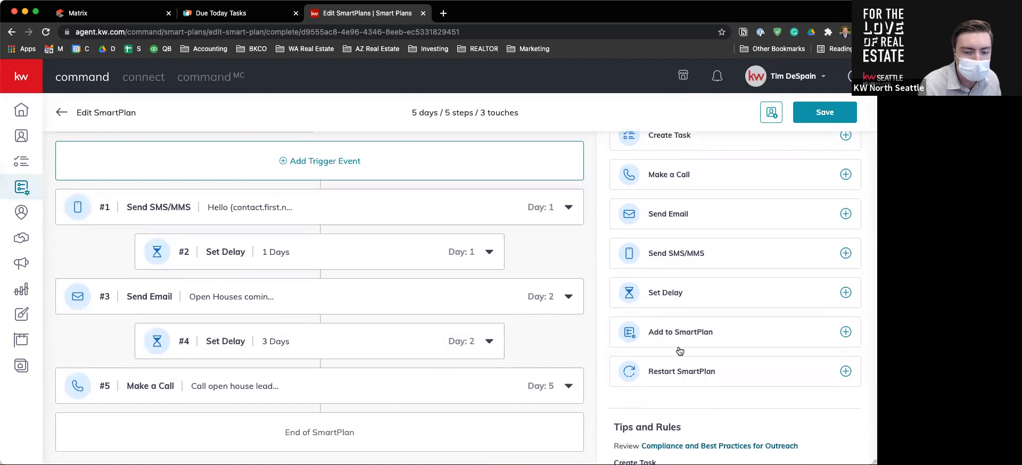
{"action": "left_click", "coordinate": [845, 280]}
{"action": "scroll", "coordinate": [605, 289], "scroll_direction": "down", "scroll_amount": 4}
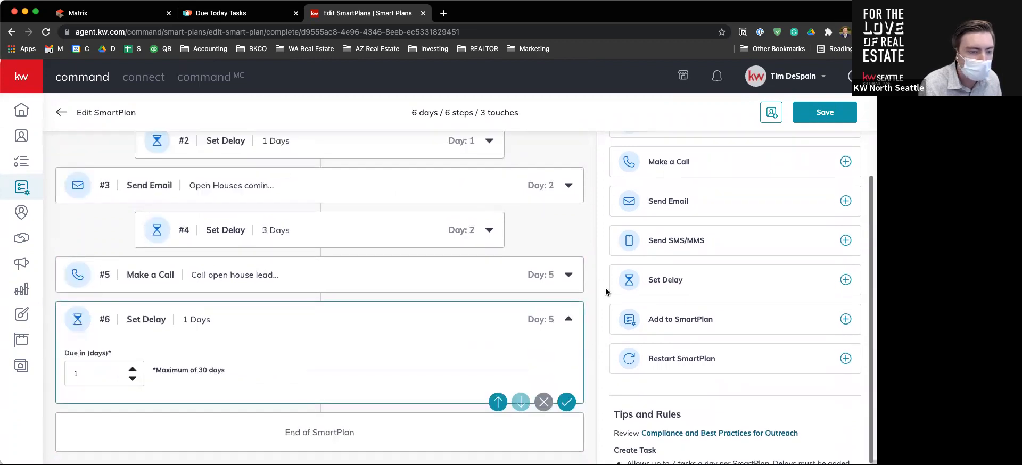
{"action": "left_click", "coordinate": [132, 369]}
{"action": "left_click", "coordinate": [132, 370]}
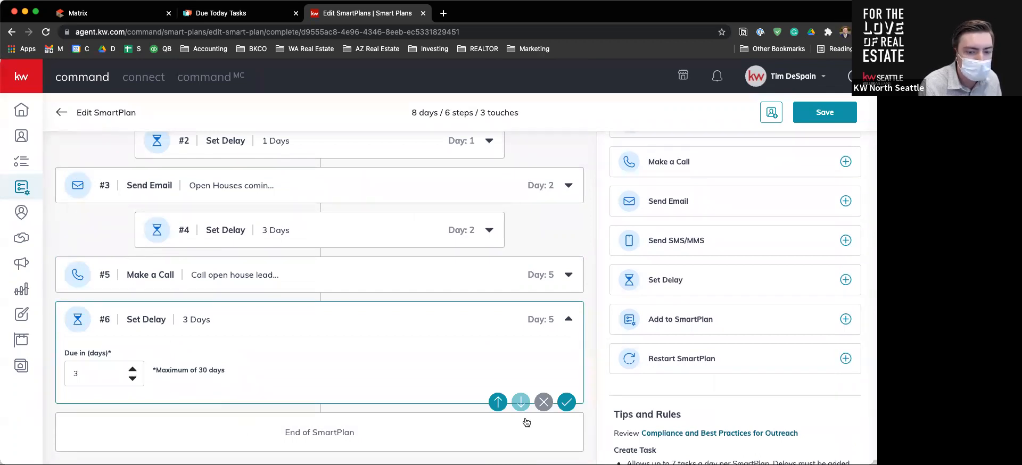
{"action": "left_click", "coordinate": [567, 406]}
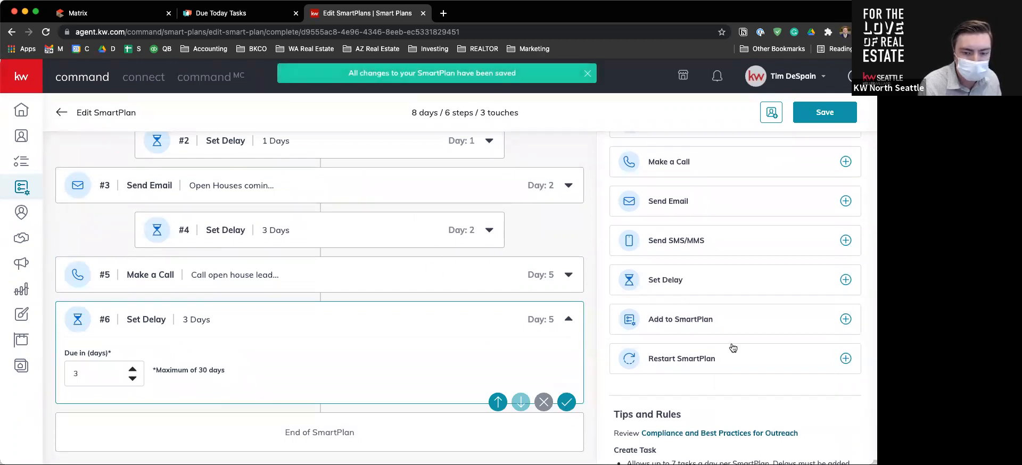
Add a final Add to SmartPlan step that enrols the contact in My Long-Term Nurture, and save it.
{"action": "left_click", "coordinate": [845, 320]}
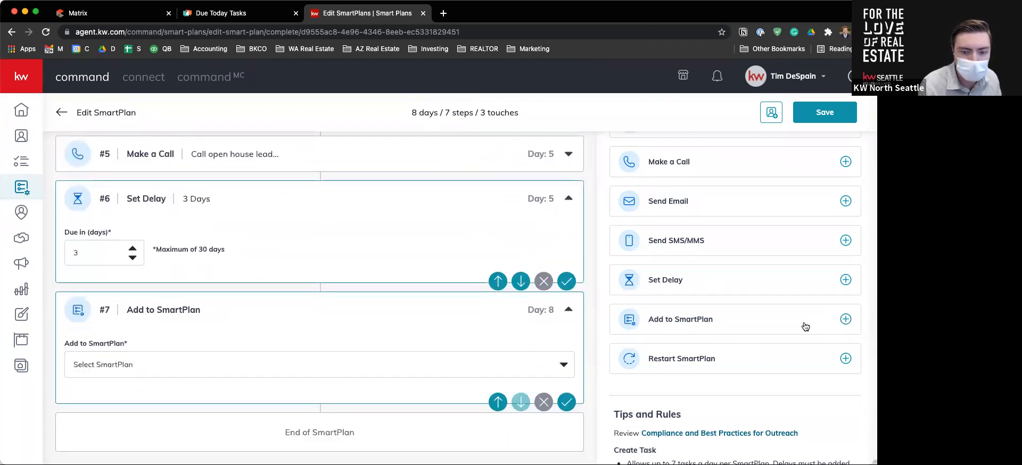
{"action": "left_click", "coordinate": [276, 370]}
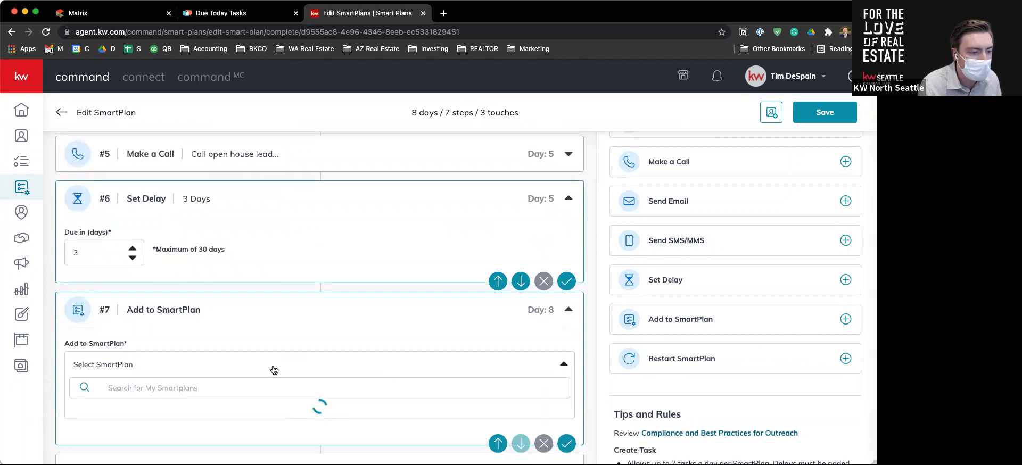
{"action": "scroll", "coordinate": [260, 378], "scroll_direction": "down", "scroll_amount": 5}
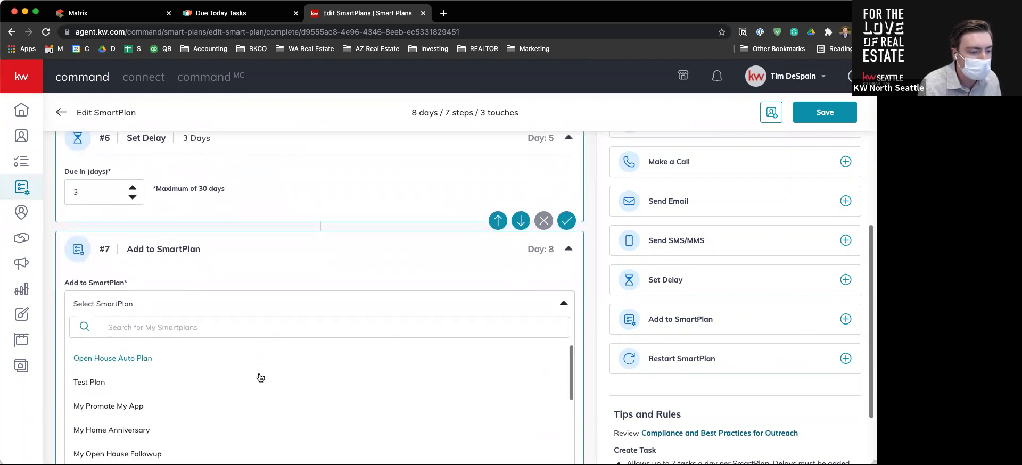
{"action": "scroll", "coordinate": [261, 377], "scroll_direction": "down", "scroll_amount": 4}
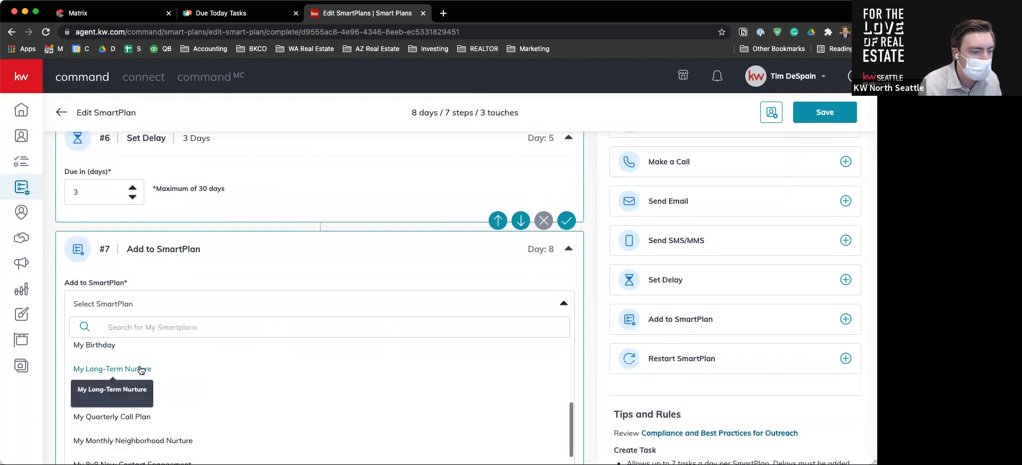
{"action": "left_click", "coordinate": [104, 371]}
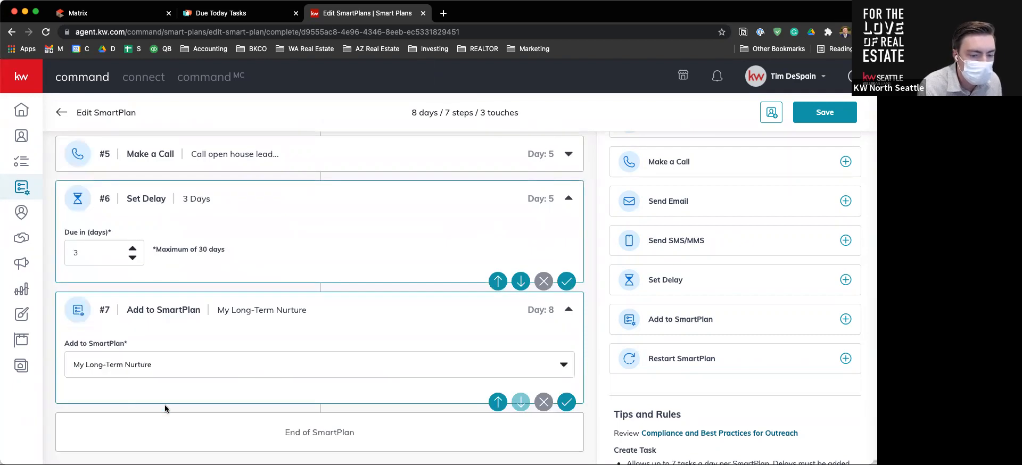
{"action": "left_click", "coordinate": [566, 404]}
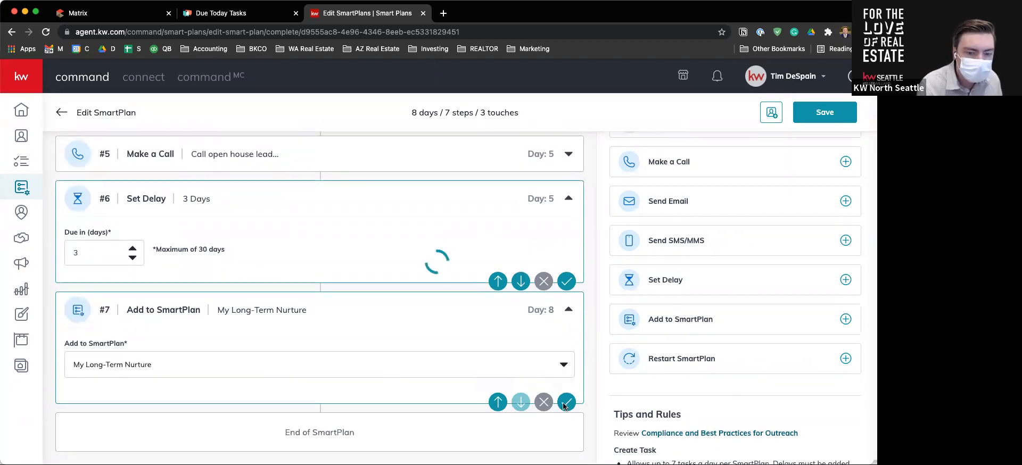
Save the 3-day delay after the call again and collapse both it and the Add to SmartPlan step.
{"action": "left_click", "coordinate": [565, 282]}
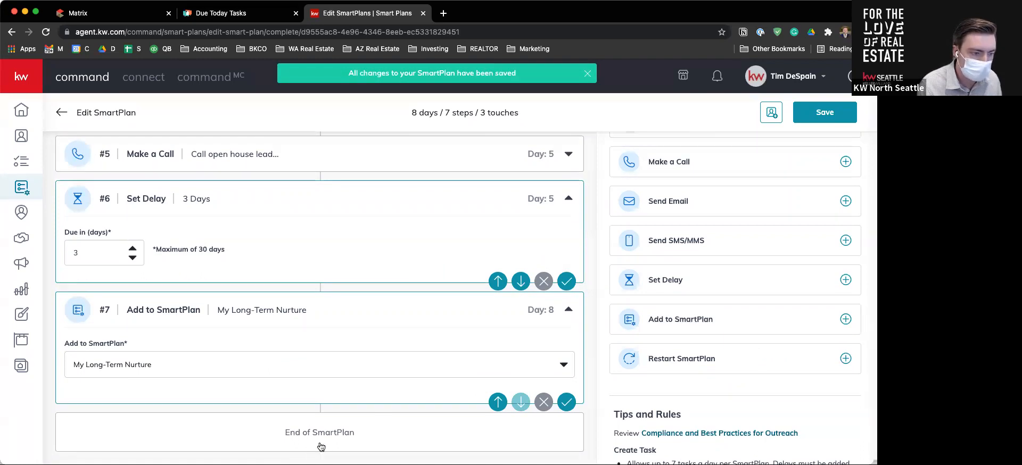
{"action": "scroll", "coordinate": [328, 355], "scroll_direction": "up", "scroll_amount": 5}
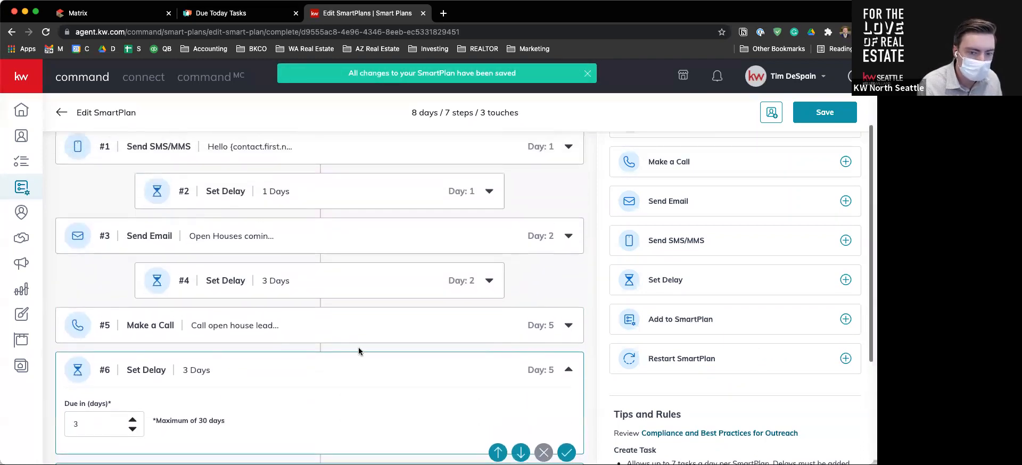
{"action": "left_click", "coordinate": [567, 391]}
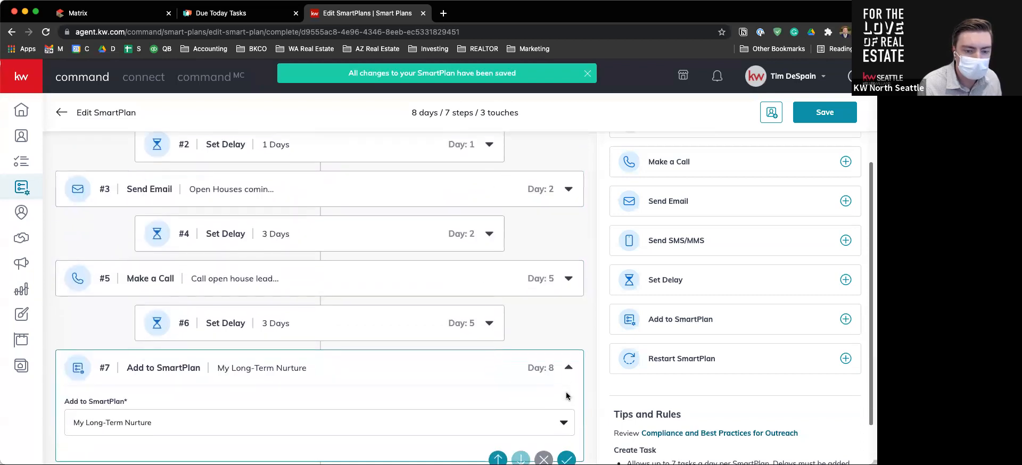
{"action": "left_click", "coordinate": [568, 367]}
Review the Open House SmartPlan's full step sequence and view the dialog for adding clients to it.
{"action": "scroll", "coordinate": [513, 327], "scroll_direction": "up", "scroll_amount": 4}
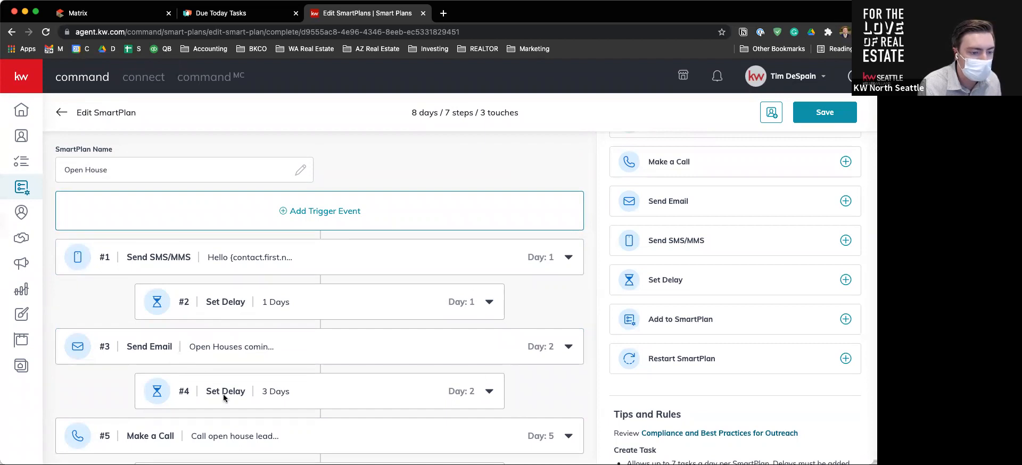
{"action": "scroll", "coordinate": [224, 395], "scroll_direction": "down", "scroll_amount": 2}
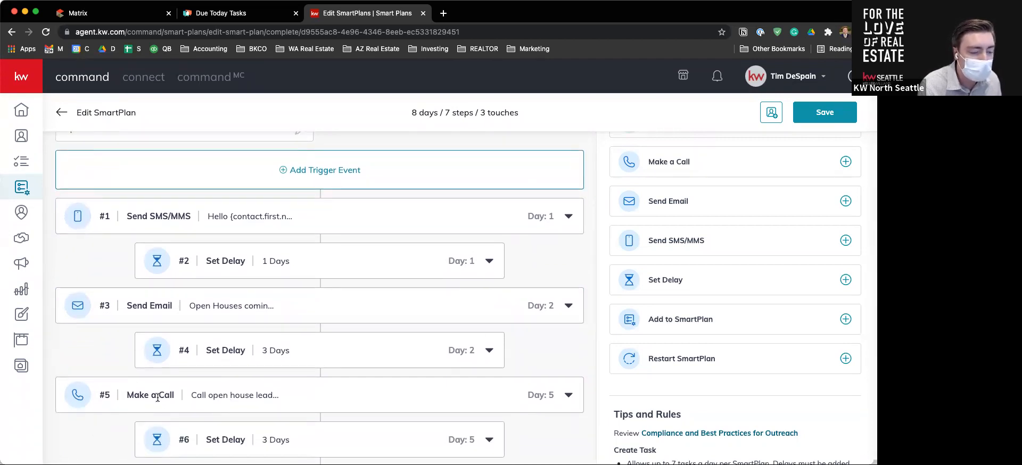
{"action": "scroll", "coordinate": [158, 397], "scroll_direction": "down", "scroll_amount": 2}
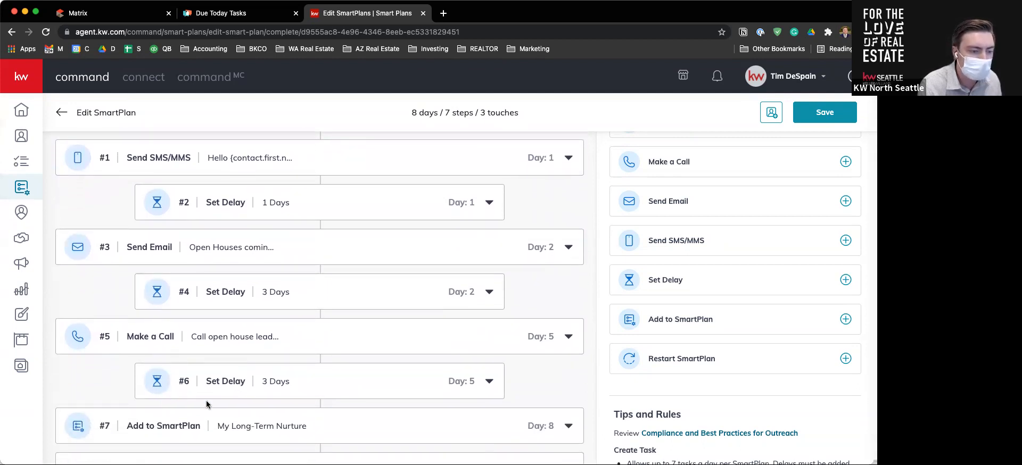
{"action": "scroll", "coordinate": [194, 413], "scroll_direction": "down", "scroll_amount": 1}
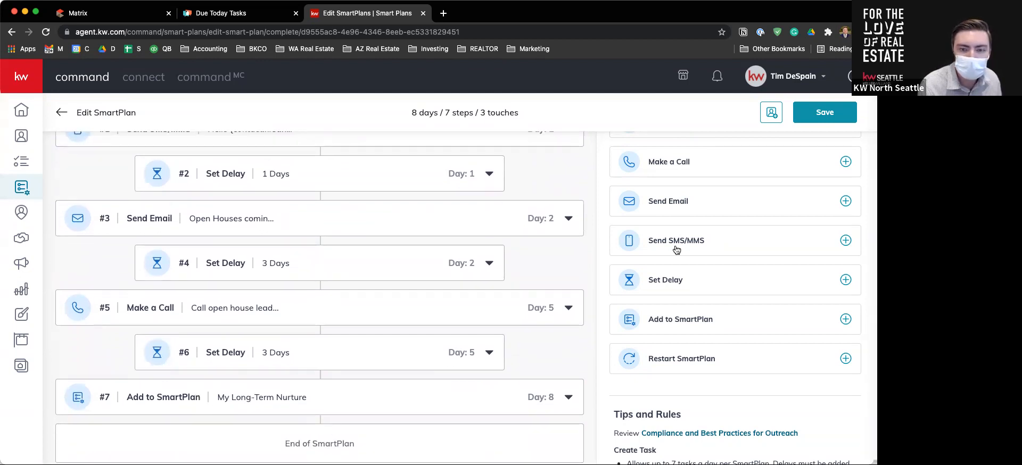
{"action": "left_click", "coordinate": [769, 119]}
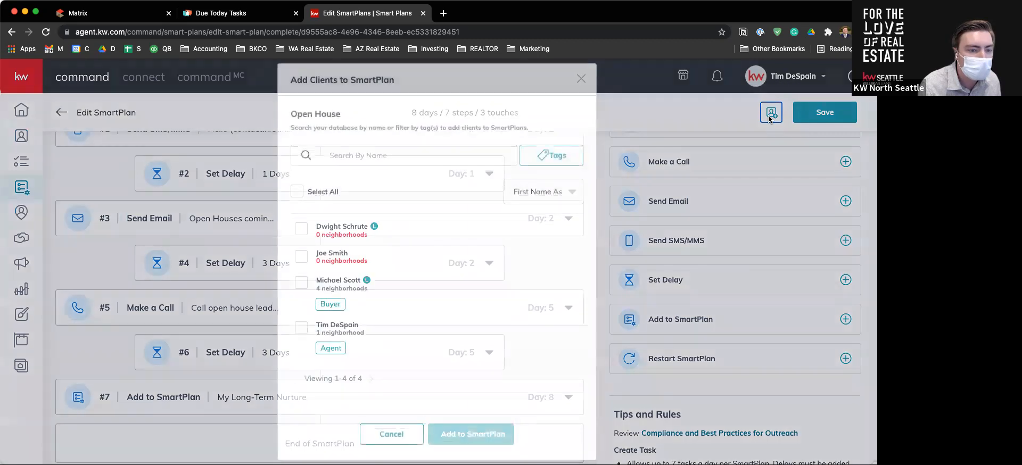
{"action": "left_click", "coordinate": [581, 80]}
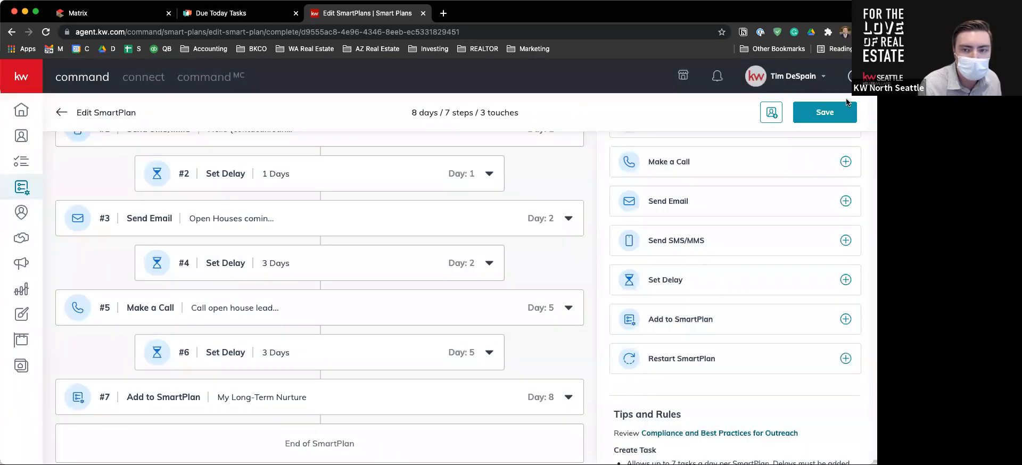
Save the whole Open House SmartPlan and return to the My SmartPlans list.
{"action": "left_click", "coordinate": [836, 111]}
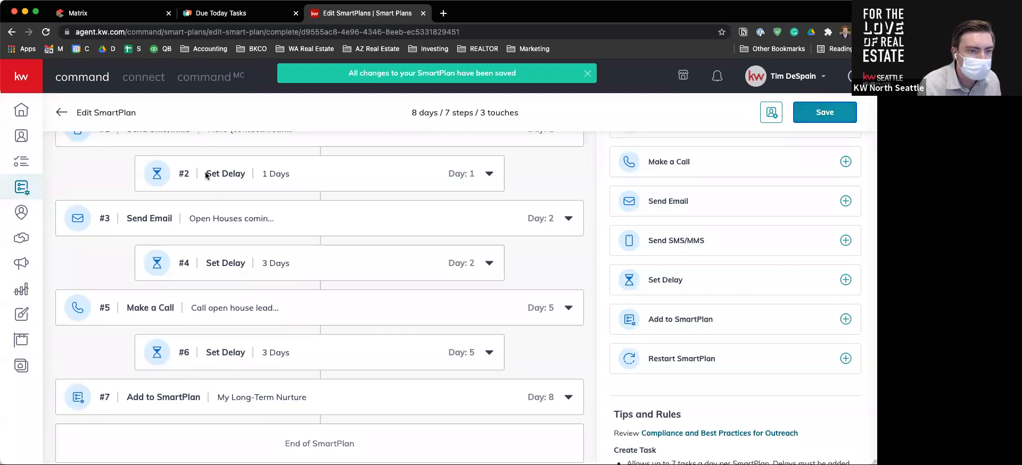
{"action": "left_click", "coordinate": [62, 116]}
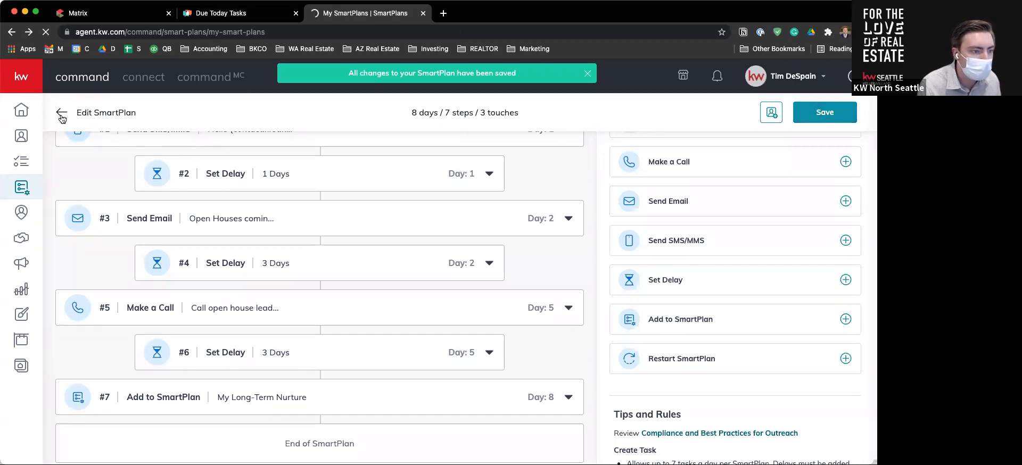
Expand the Open House SmartPlan in the list and review its sequence of steps.
{"action": "left_click", "coordinate": [71, 306]}
{"action": "mouse_move", "coordinate": [119, 376]}
{"action": "scroll", "coordinate": [128, 399], "scroll_direction": "down", "scroll_amount": 5}
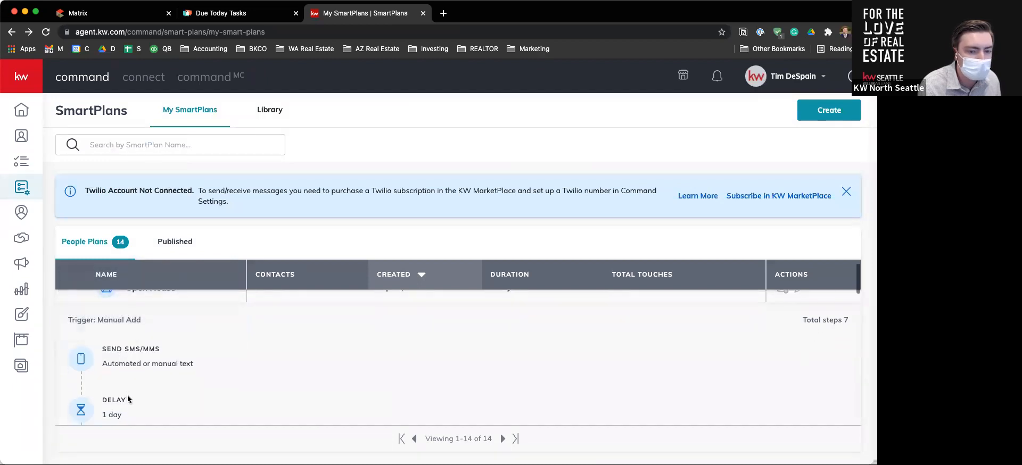
{"action": "scroll", "coordinate": [127, 395], "scroll_direction": "down", "scroll_amount": 3}
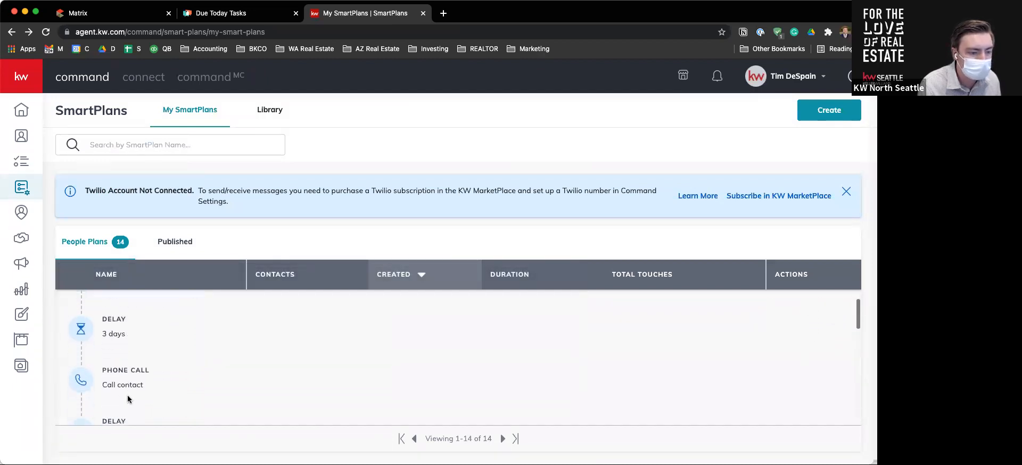
{"action": "scroll", "coordinate": [127, 395], "scroll_direction": "up", "scroll_amount": 8}
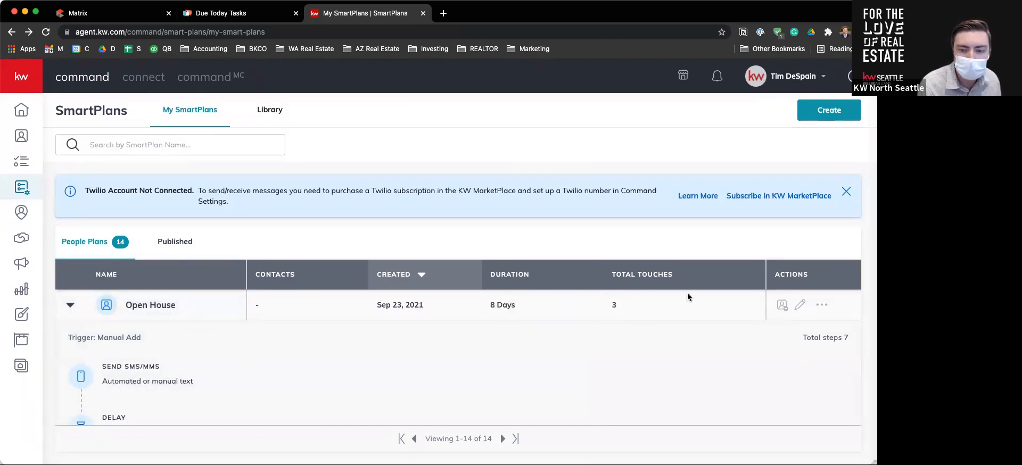
Add the contact tagged Buyer to the Open House SmartPlan, starting now, and confirm the subscription.
{"action": "left_click", "coordinate": [781, 307]}
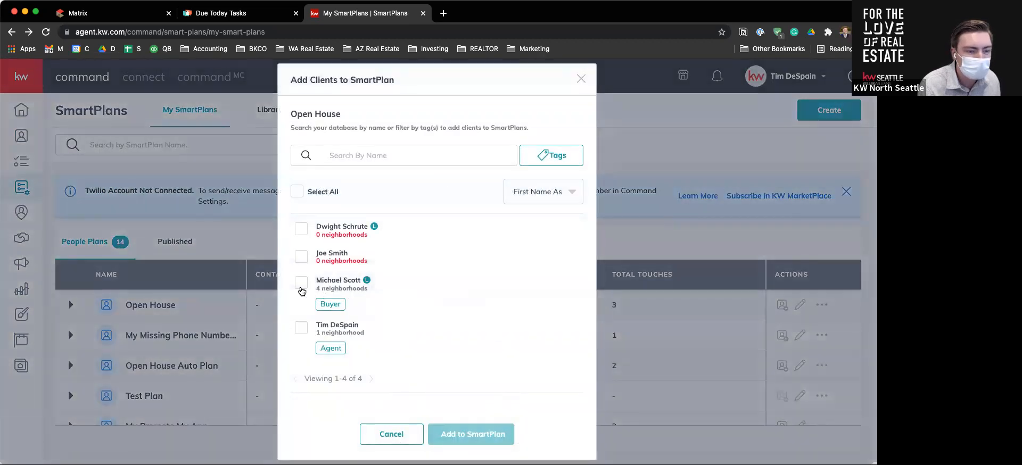
{"action": "left_click", "coordinate": [301, 290]}
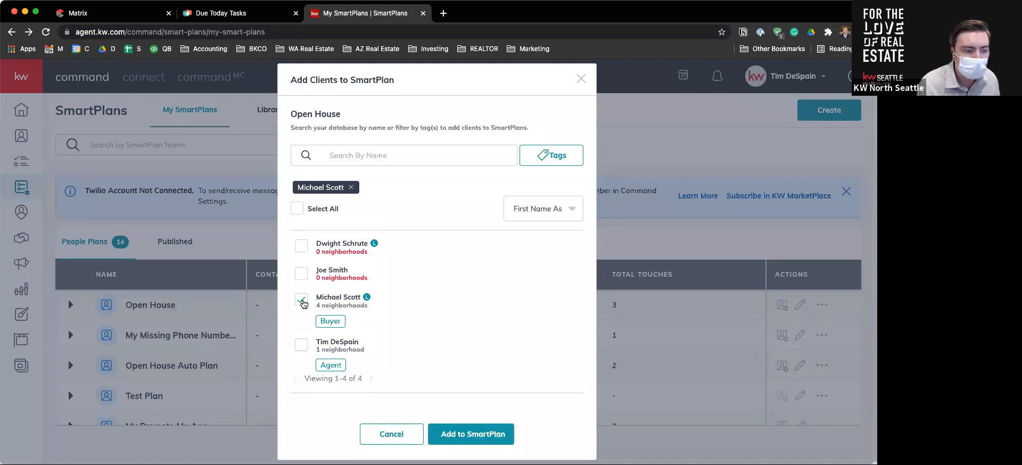
{"action": "left_click", "coordinate": [462, 441]}
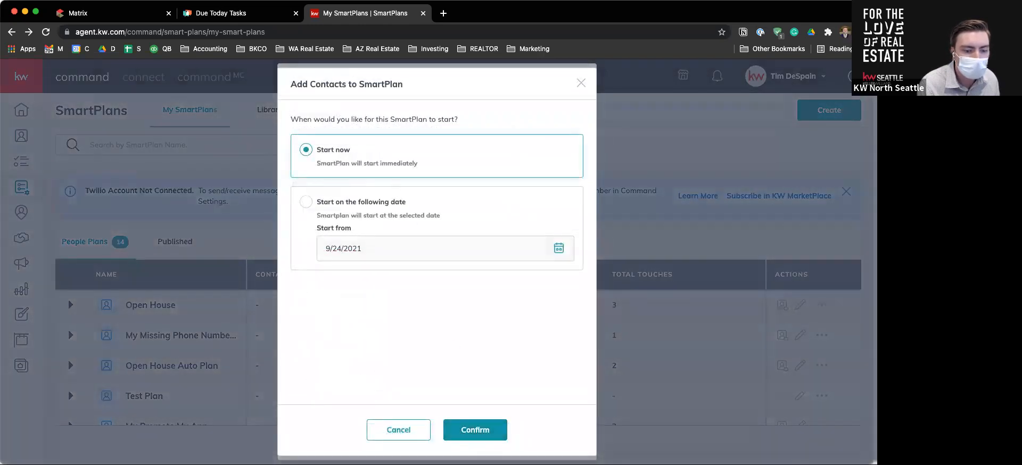
{"action": "left_click", "coordinate": [466, 430]}
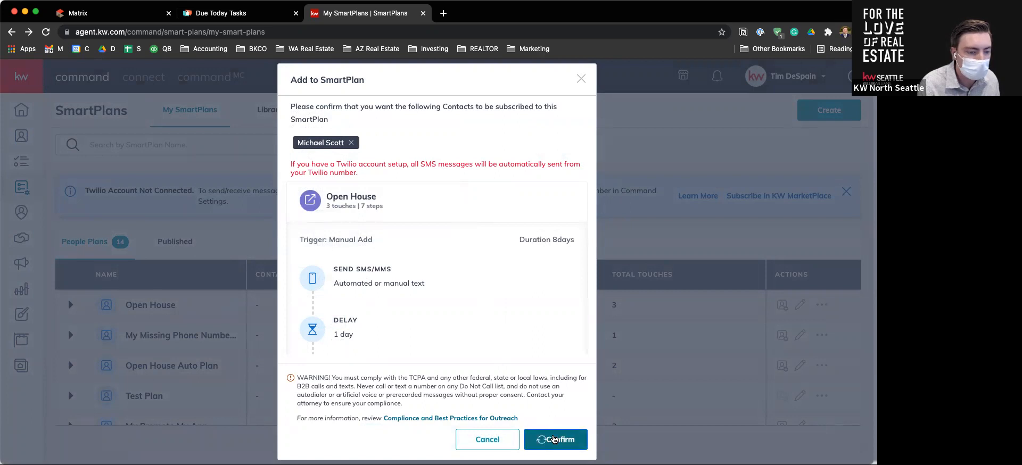
{"action": "left_click", "coordinate": [554, 440]}
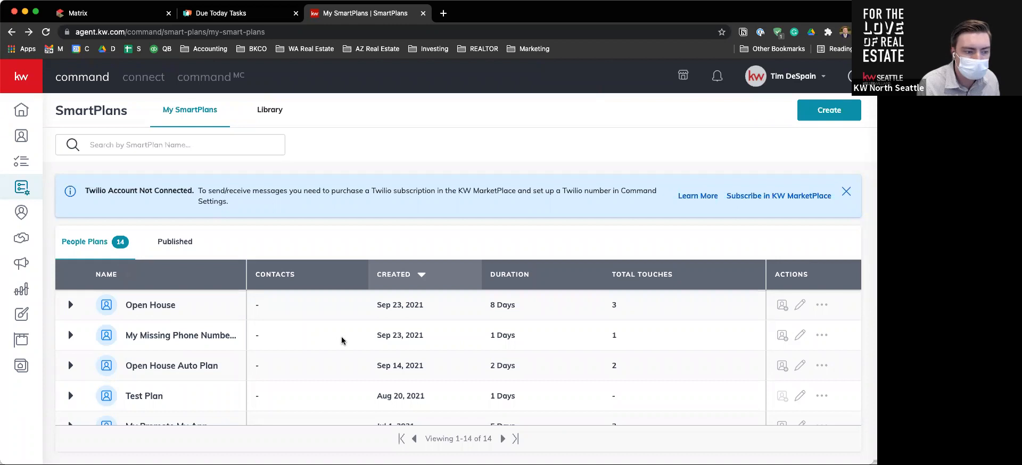
Check the dialog for creating a new SmartPlan, and browse all Featured plans in the SmartPlans Library.
{"action": "left_click", "coordinate": [826, 112]}
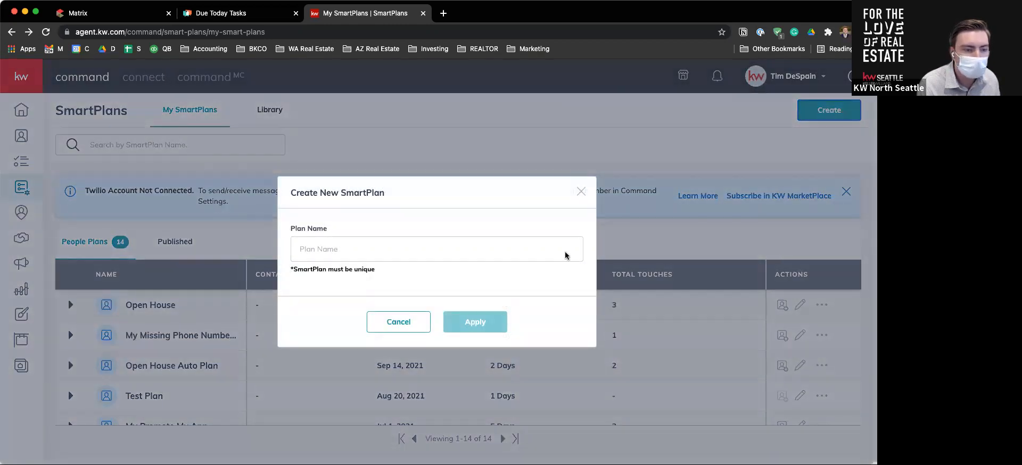
{"action": "left_click", "coordinate": [581, 191]}
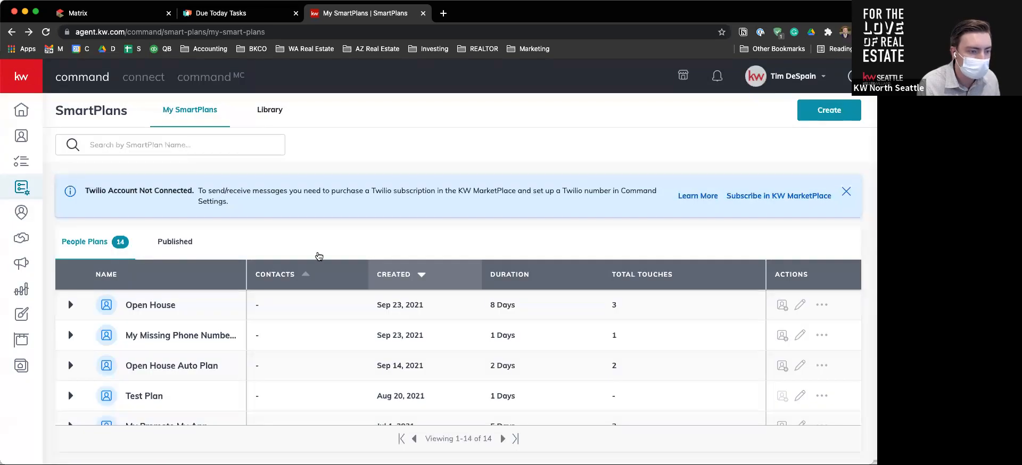
{"action": "left_click", "coordinate": [270, 110]}
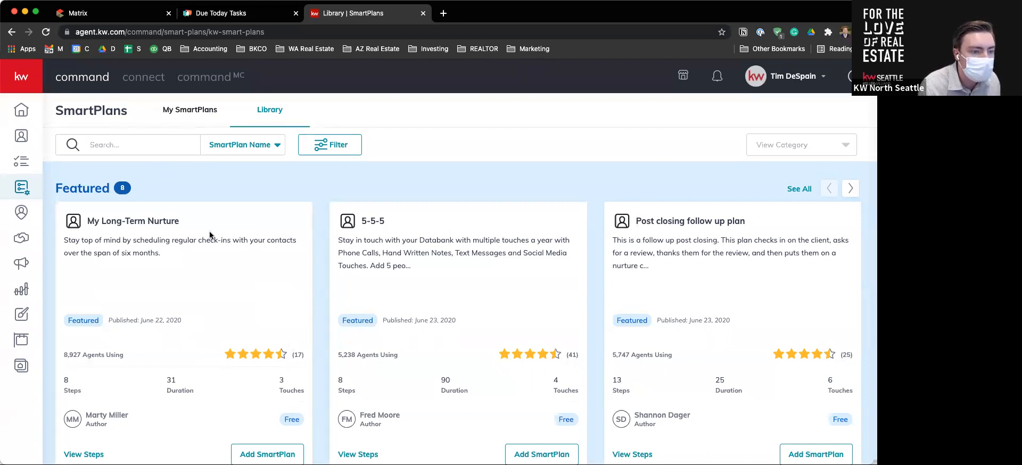
{"action": "scroll", "coordinate": [209, 231], "scroll_direction": "down", "scroll_amount": 3}
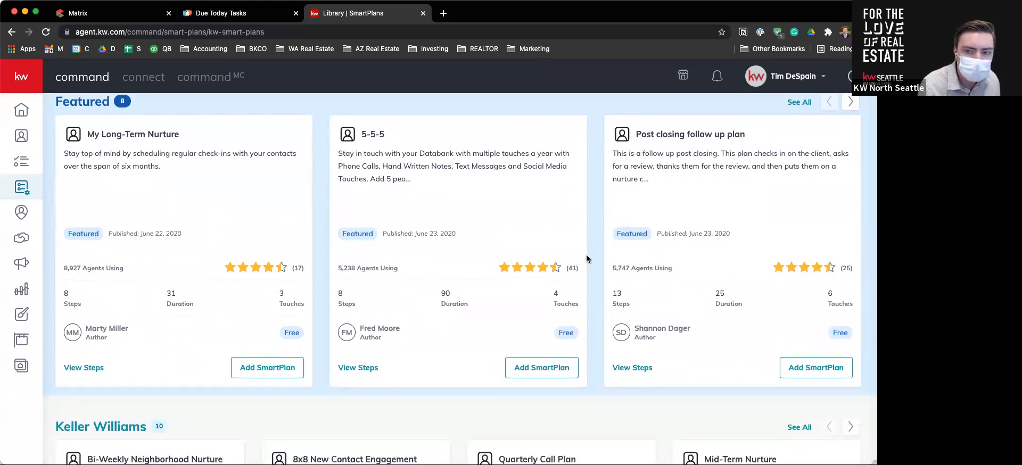
{"action": "left_click", "coordinate": [798, 103]}
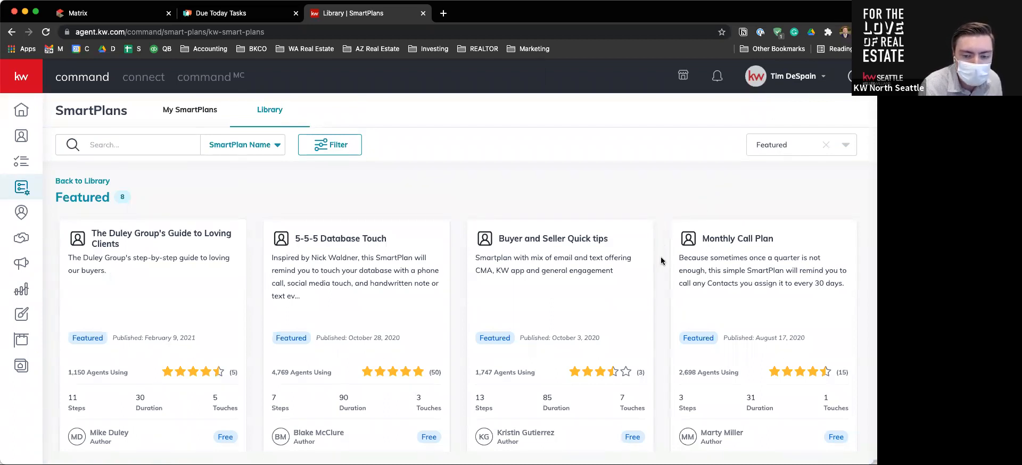
{"action": "scroll", "coordinate": [659, 335], "scroll_direction": "down", "scroll_amount": 1}
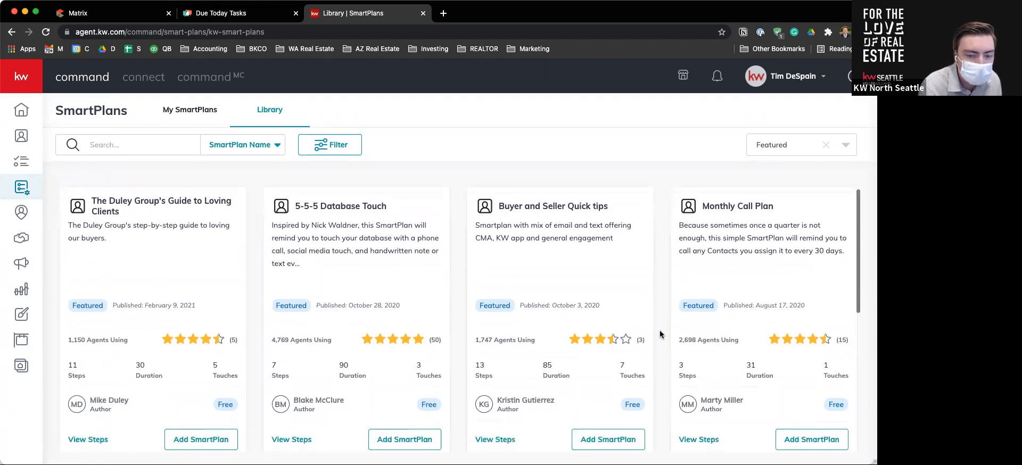
{"action": "scroll", "coordinate": [660, 334], "scroll_direction": "down", "scroll_amount": 1}
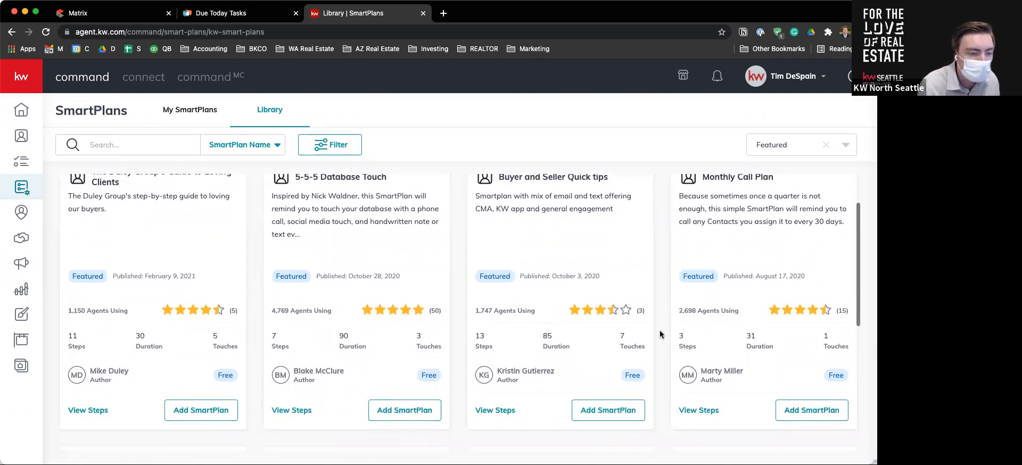
{"action": "scroll", "coordinate": [660, 335], "scroll_direction": "up", "scroll_amount": 1}
{"action": "scroll", "coordinate": [659, 334], "scroll_direction": "down", "scroll_amount": 1}
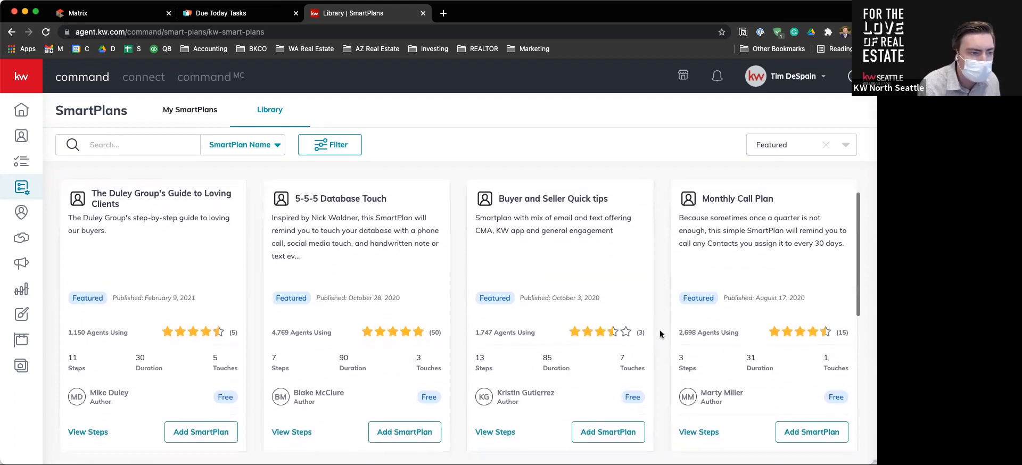
Switch the Library's view category to Most Used and look over the listed plans.
{"action": "left_click", "coordinate": [845, 145]}
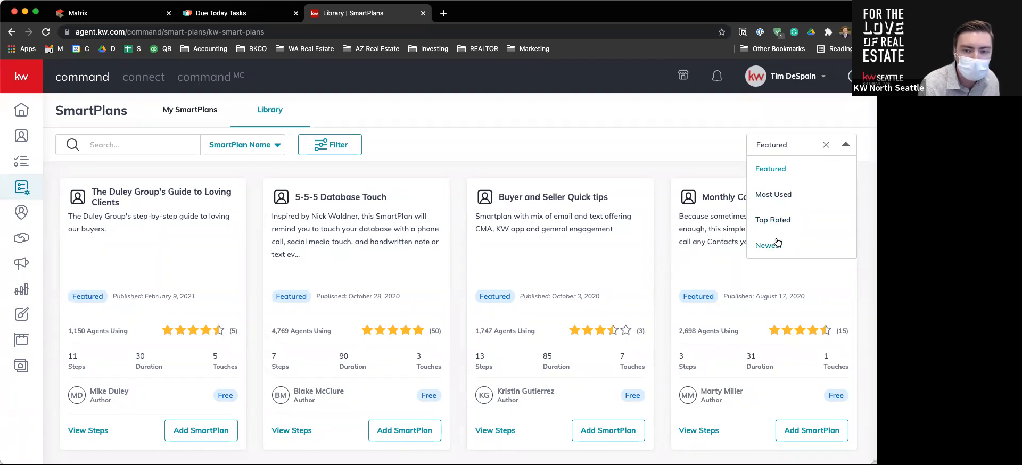
{"action": "left_click", "coordinate": [772, 196]}
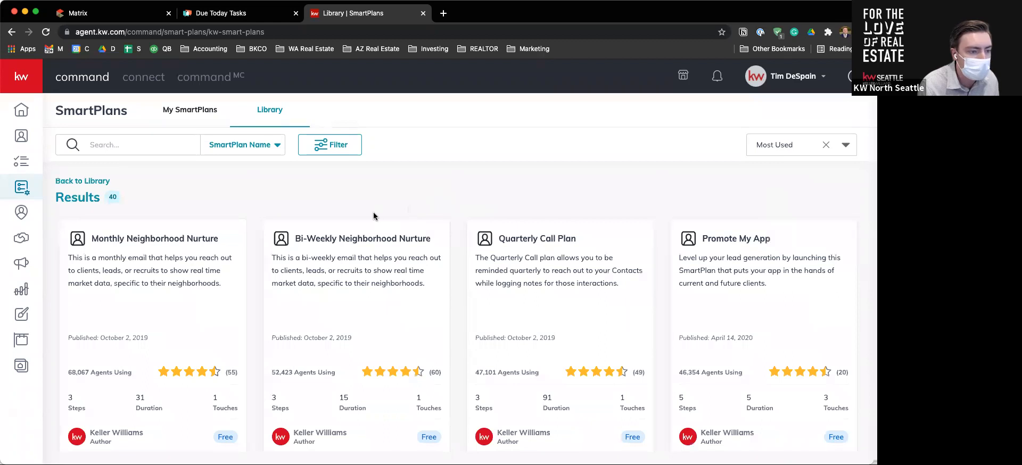
{"action": "scroll", "coordinate": [253, 266], "scroll_direction": "down", "scroll_amount": 1}
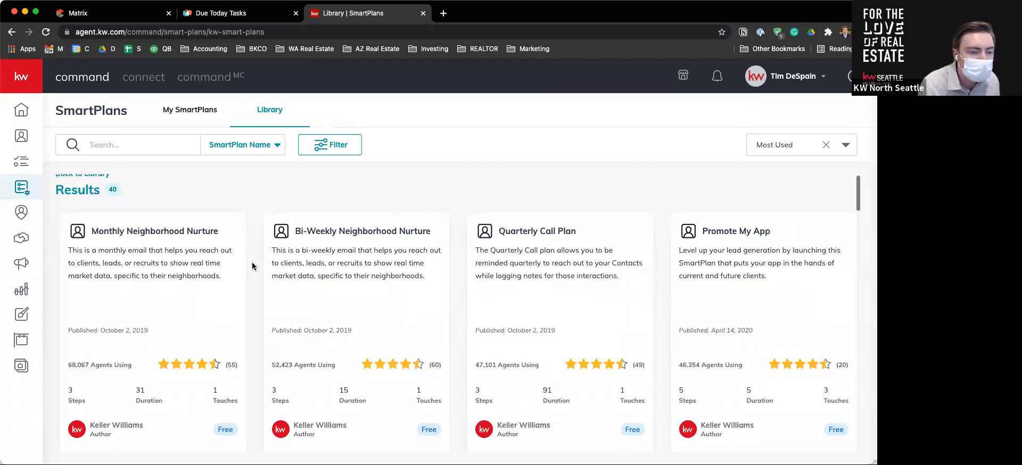
{"action": "scroll", "coordinate": [252, 266], "scroll_direction": "down", "scroll_amount": 1}
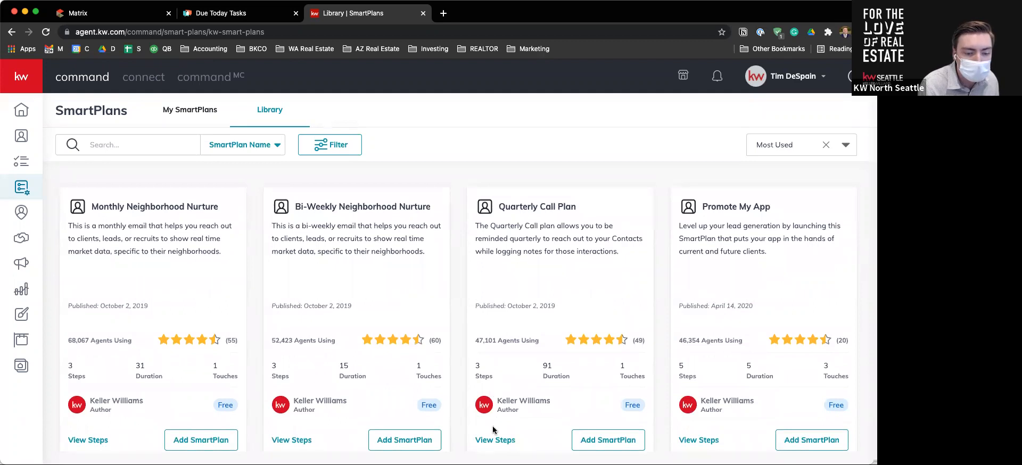
Review the steps of the Quarterly Call Plan, including the details of its phone call, and close them.
{"action": "left_click", "coordinate": [489, 443]}
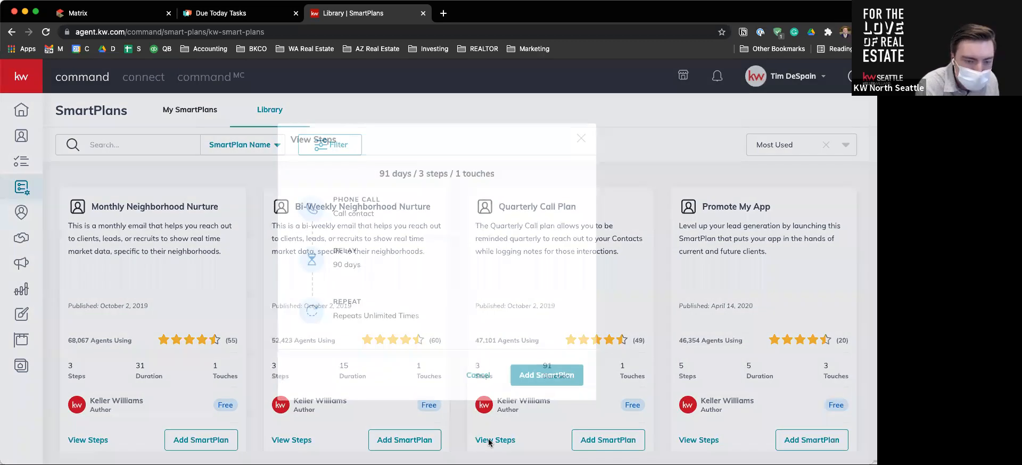
{"action": "scroll", "coordinate": [349, 284], "scroll_direction": "down", "scroll_amount": 1}
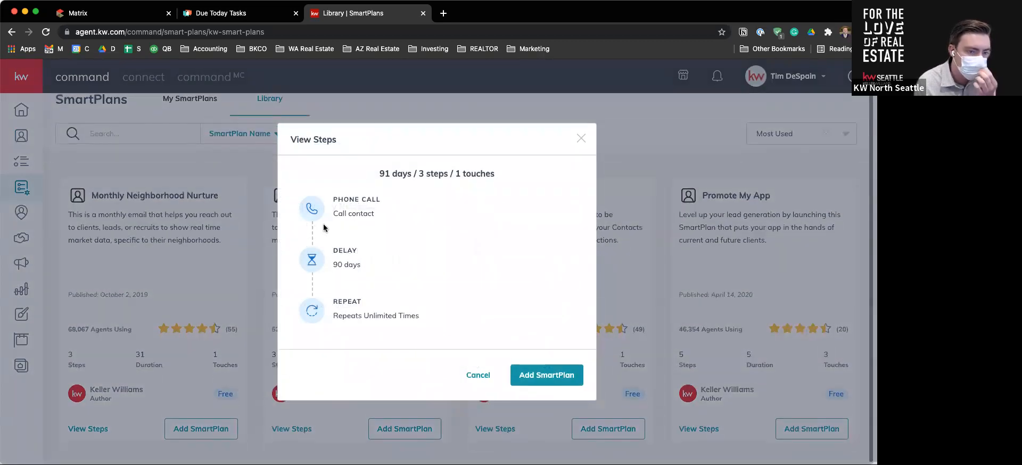
{"action": "mouse_move", "coordinate": [316, 217]}
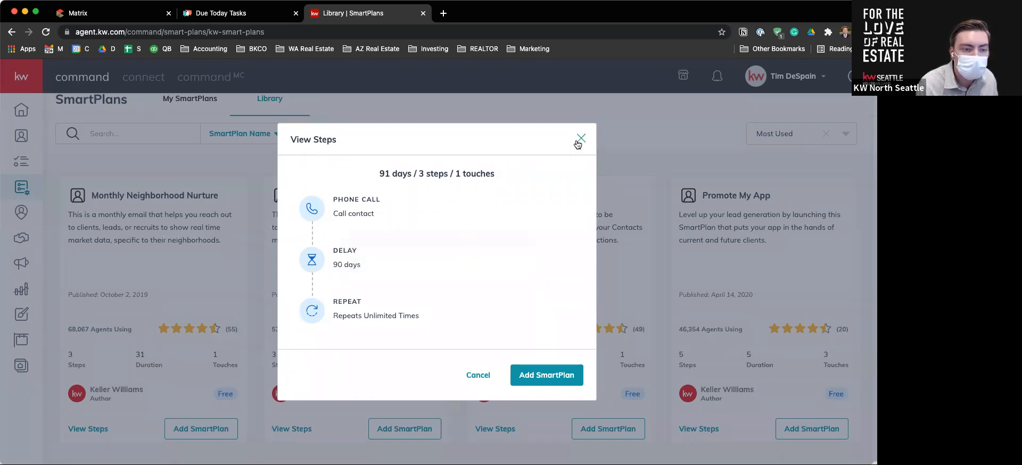
{"action": "mouse_move", "coordinate": [337, 228]}
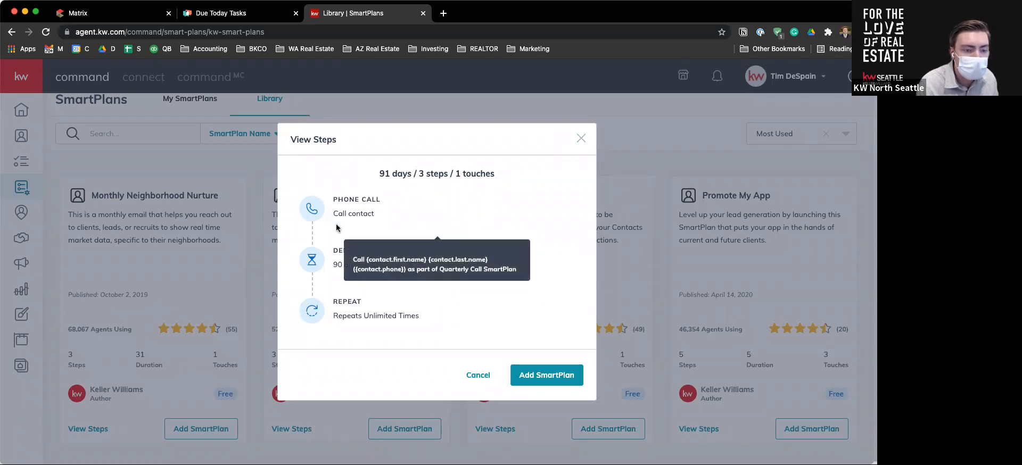
{"action": "left_click", "coordinate": [579, 139]}
Find the 8x8 New Contact Engagement plan among the most used plans and review its steps and message examples.
{"action": "scroll", "coordinate": [544, 411], "scroll_direction": "down", "scroll_amount": 3}
{"action": "scroll", "coordinate": [544, 412], "scroll_direction": "down", "scroll_amount": 5}
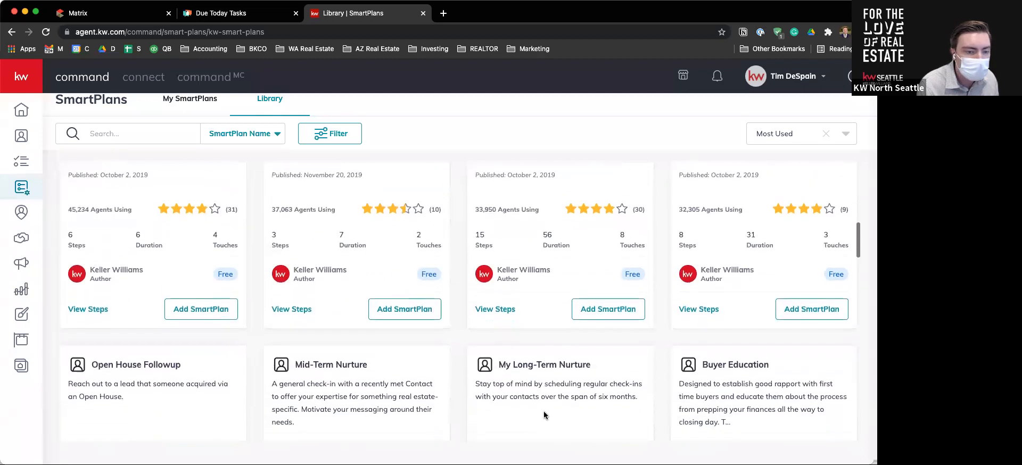
{"action": "scroll", "coordinate": [544, 414], "scroll_direction": "up", "scroll_amount": 3}
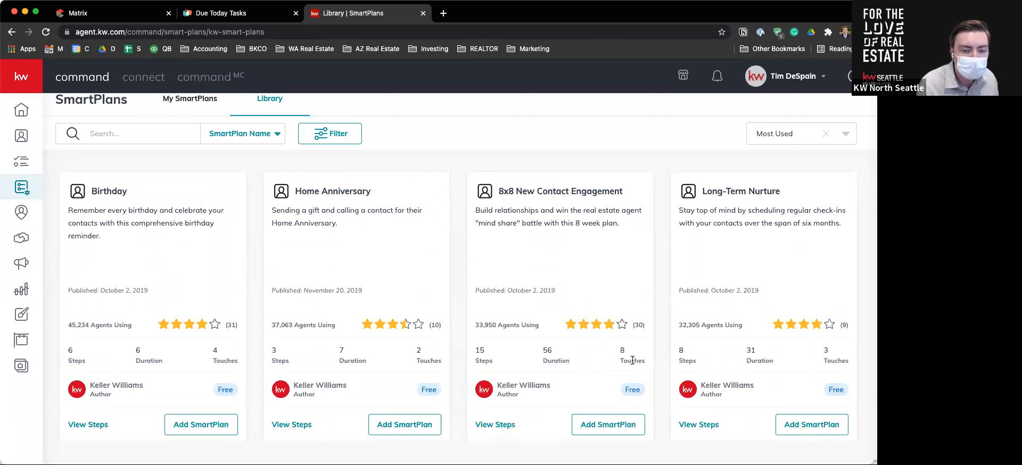
{"action": "left_click", "coordinate": [510, 424]}
{"action": "mouse_move", "coordinate": [351, 158]}
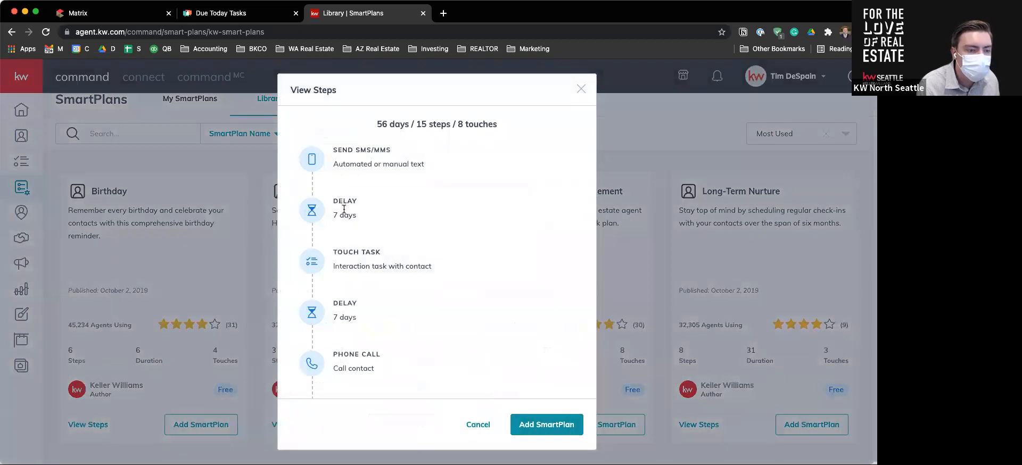
{"action": "mouse_move", "coordinate": [351, 249]}
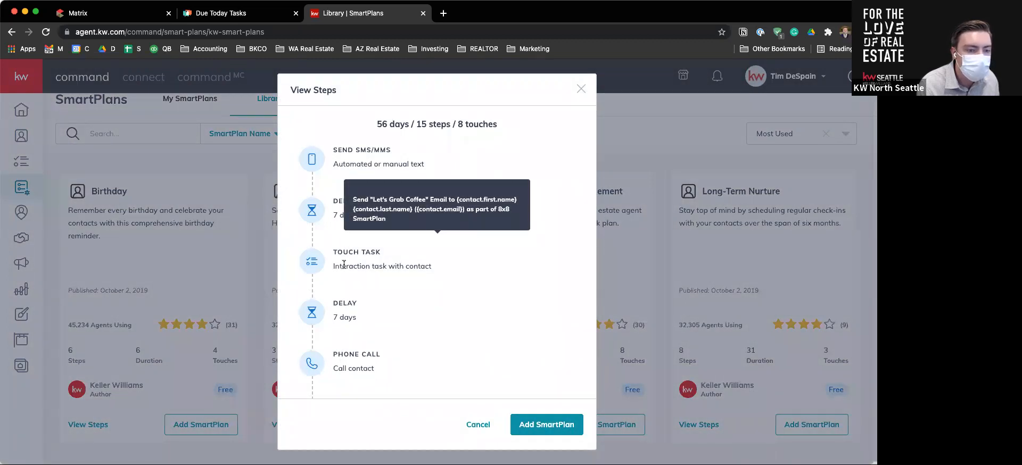
{"action": "scroll", "coordinate": [345, 263], "scroll_direction": "down", "scroll_amount": 2}
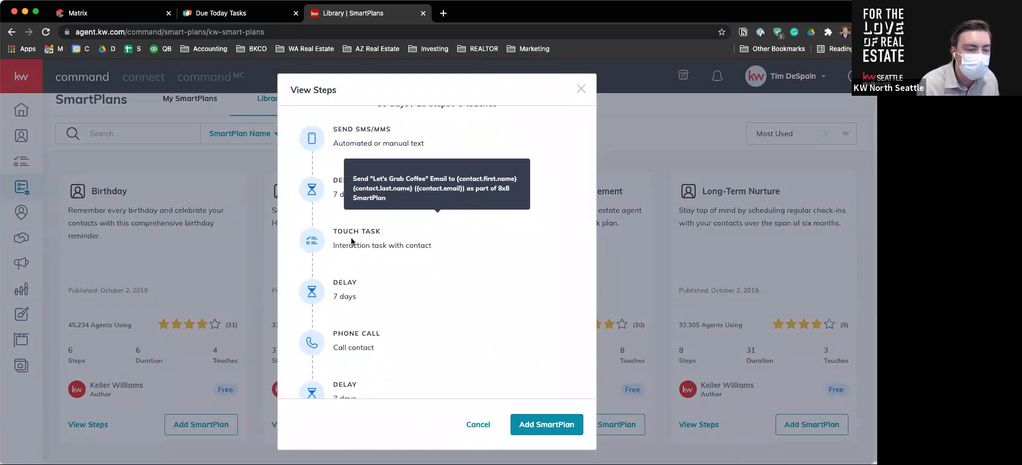
{"action": "scroll", "coordinate": [351, 312], "scroll_direction": "down", "scroll_amount": 1}
{"action": "scroll", "coordinate": [350, 312], "scroll_direction": "down", "scroll_amount": 4}
{"action": "mouse_move", "coordinate": [398, 347]}
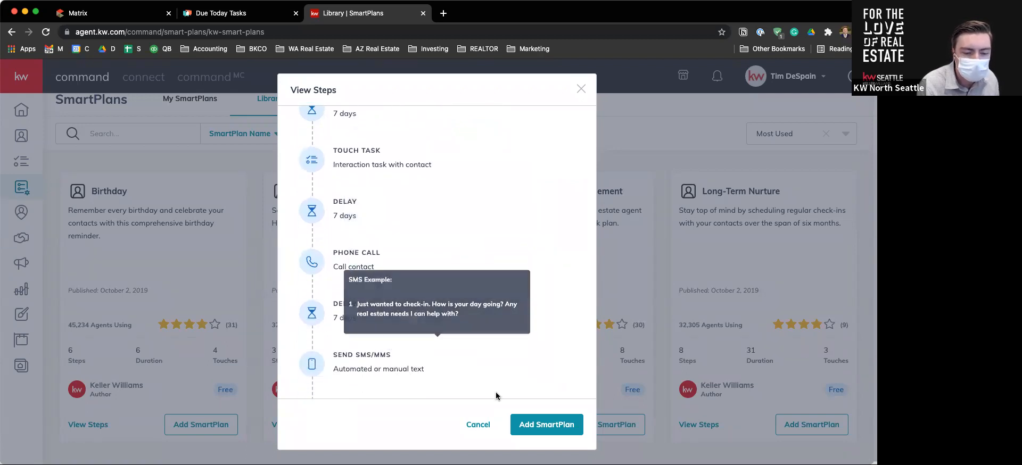
View the 8x8 New Contact Engagement bundle with its linked My Monthly Neighborhood Nurture plan, and leave the plan's details.
{"action": "left_click", "coordinate": [543, 427]}
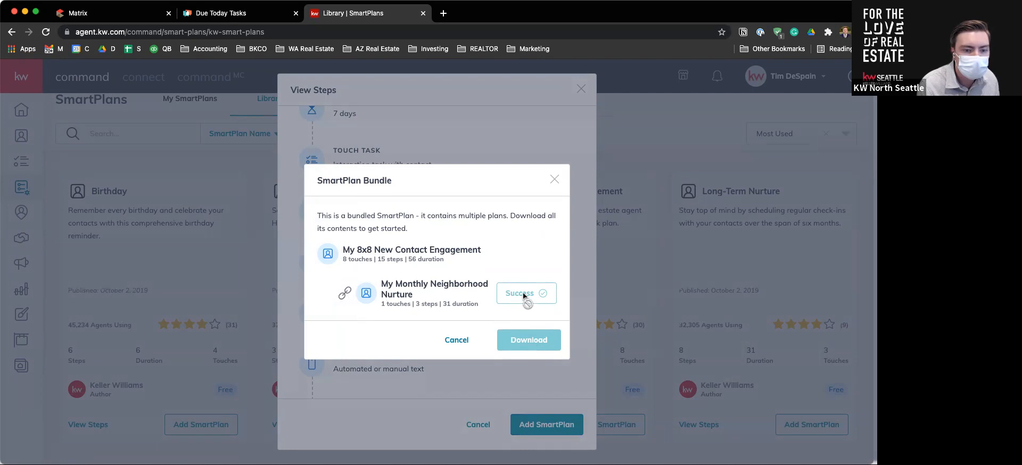
{"action": "left_click", "coordinate": [456, 339]}
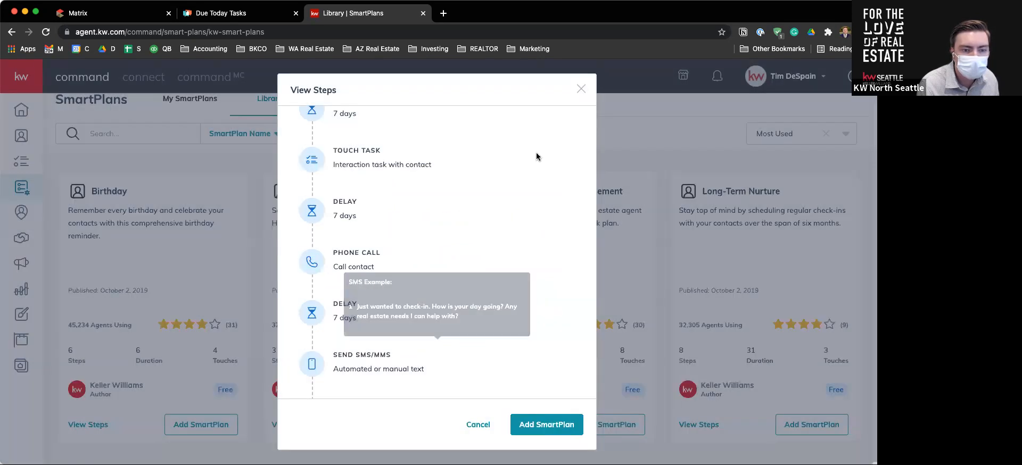
{"action": "left_click", "coordinate": [537, 432]}
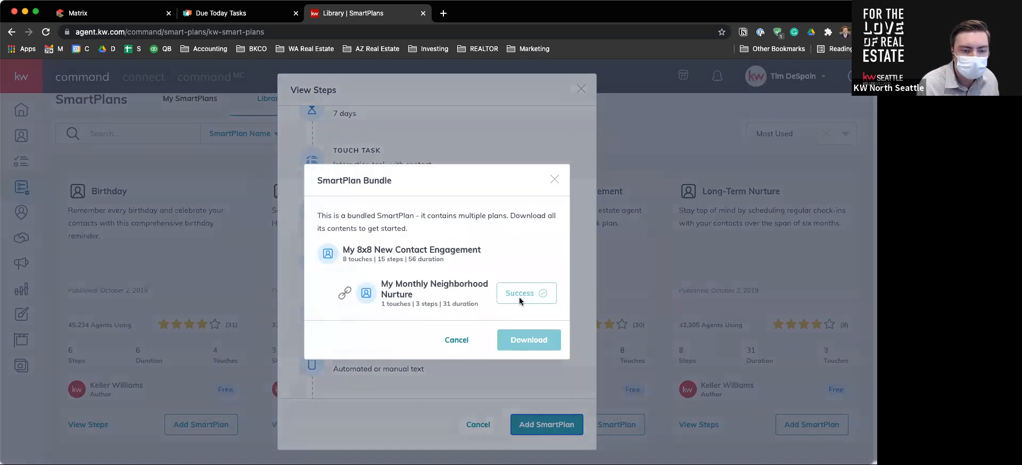
{"action": "left_click", "coordinate": [553, 180]}
{"action": "left_click", "coordinate": [579, 90]}
Review the steps of the Long-Term Nurture plan in the Library.
{"action": "scroll", "coordinate": [700, 383], "scroll_direction": "down", "scroll_amount": 2}
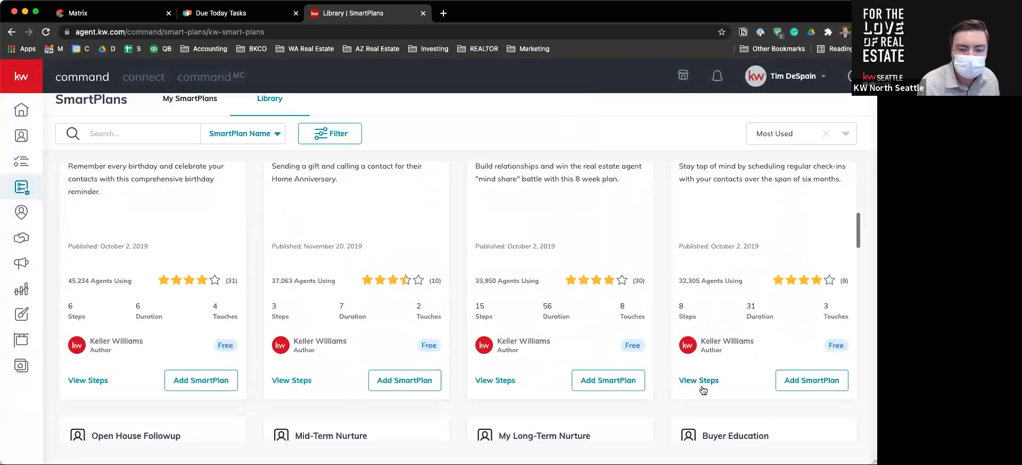
{"action": "left_click", "coordinate": [700, 382]}
{"action": "scroll", "coordinate": [518, 332], "scroll_direction": "down", "scroll_amount": 3}
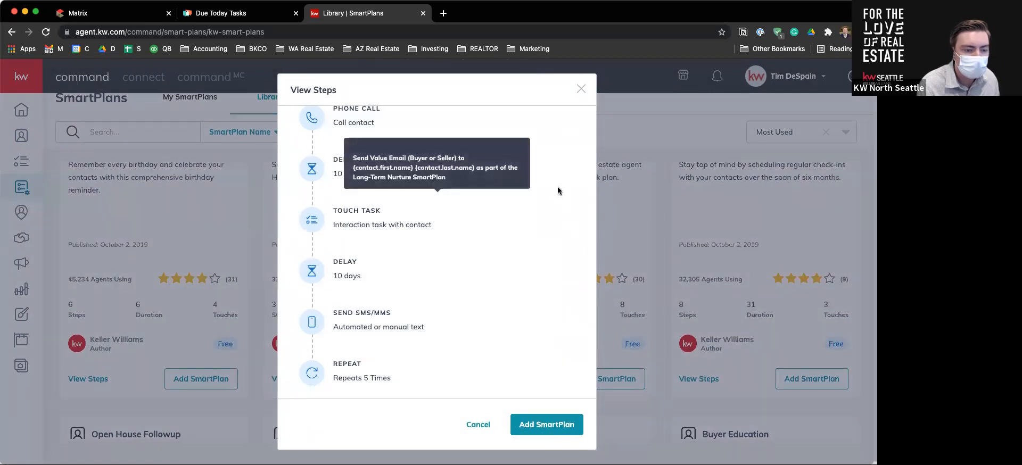
Close the current plan's steps, then look through the steps of the 8x8 New Contact Engagement plan and leave them.
{"action": "left_click", "coordinate": [581, 91]}
{"action": "left_click", "coordinate": [495, 379]}
{"action": "scroll", "coordinate": [350, 340], "scroll_direction": "down", "scroll_amount": 4}
{"action": "scroll", "coordinate": [350, 341], "scroll_direction": "down", "scroll_amount": 5}
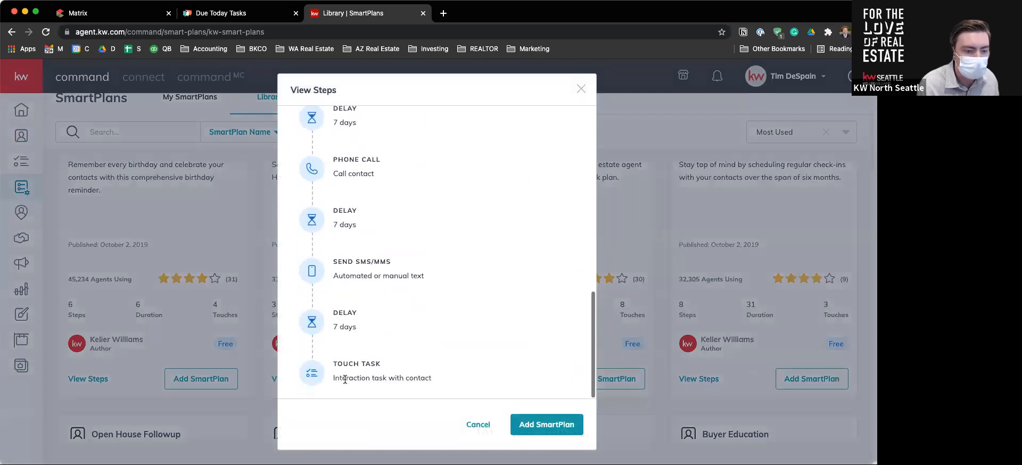
{"action": "scroll", "coordinate": [466, 314], "scroll_direction": "up", "scroll_amount": 10}
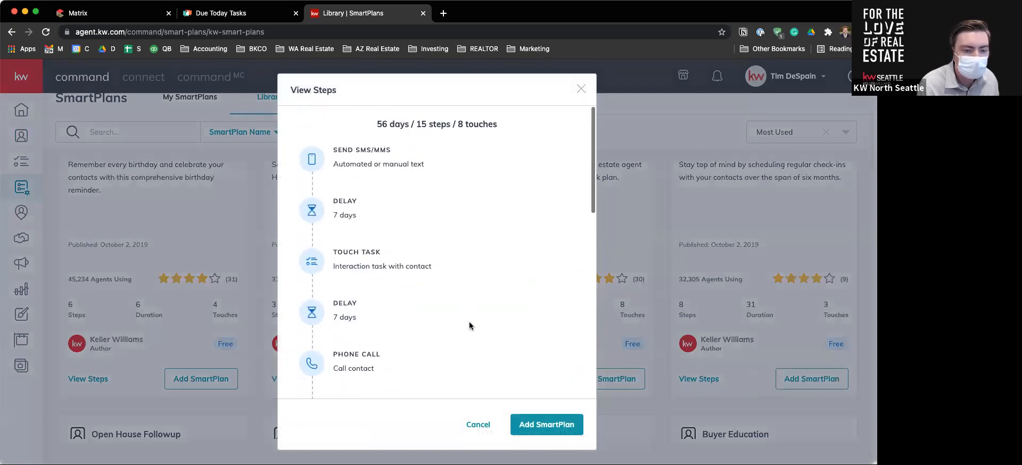
{"action": "left_click", "coordinate": [479, 426]}
Check the bundled plans of Long-Term Nurture and My Long-Term Nurture without downloading either bundle.
{"action": "left_click", "coordinate": [787, 380]}
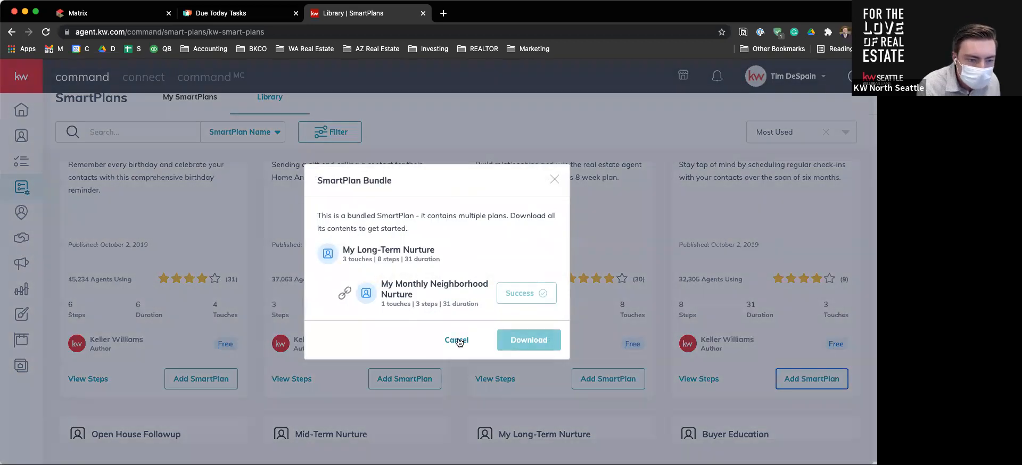
{"action": "left_click", "coordinate": [457, 341]}
{"action": "scroll", "coordinate": [283, 287], "scroll_direction": "down", "scroll_amount": 5}
{"action": "scroll", "coordinate": [284, 287], "scroll_direction": "down", "scroll_amount": 3}
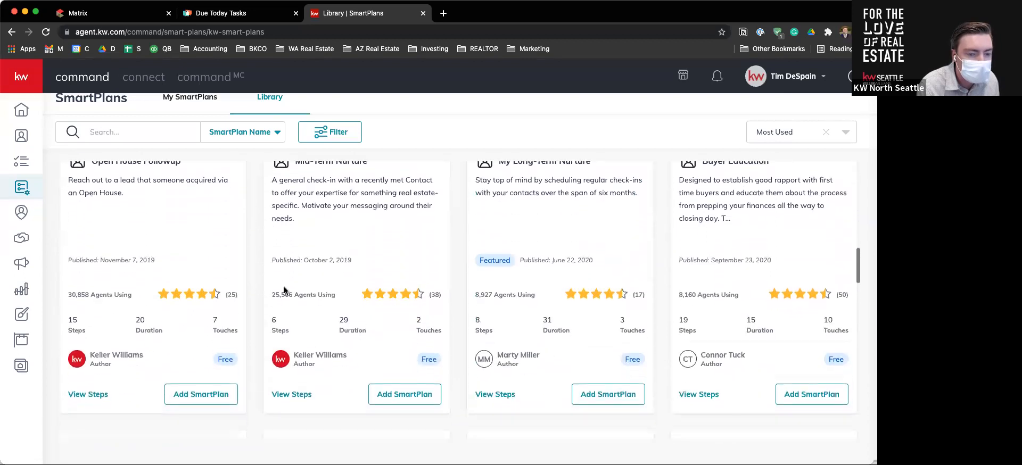
{"action": "scroll", "coordinate": [579, 349], "scroll_direction": "up", "scroll_amount": 2}
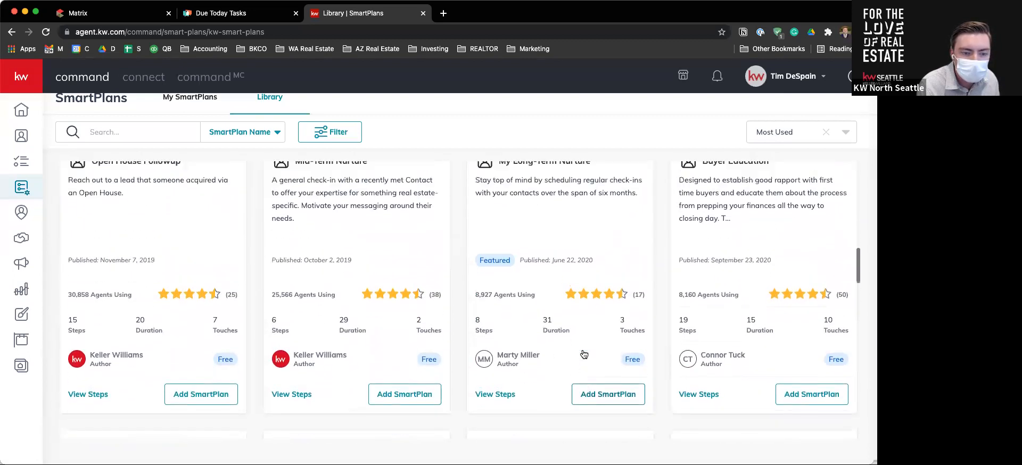
{"action": "left_click", "coordinate": [591, 419]}
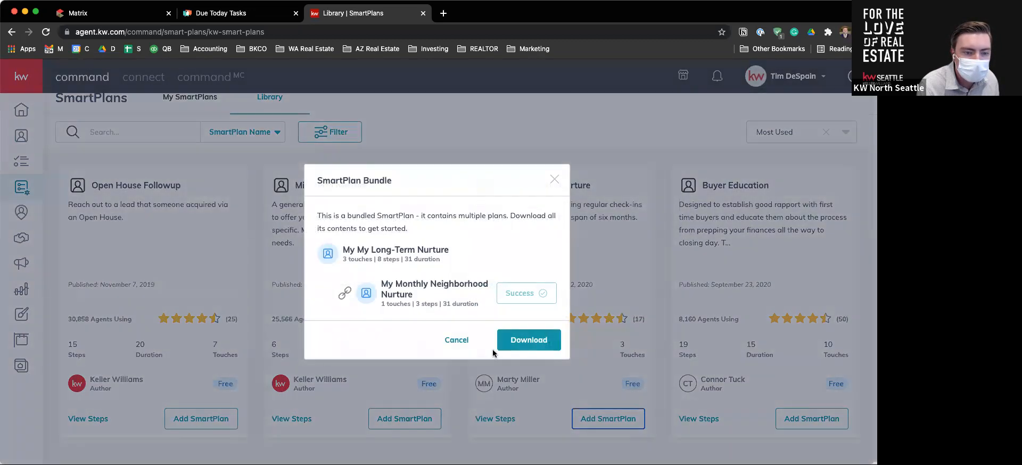
{"action": "left_click", "coordinate": [466, 342]}
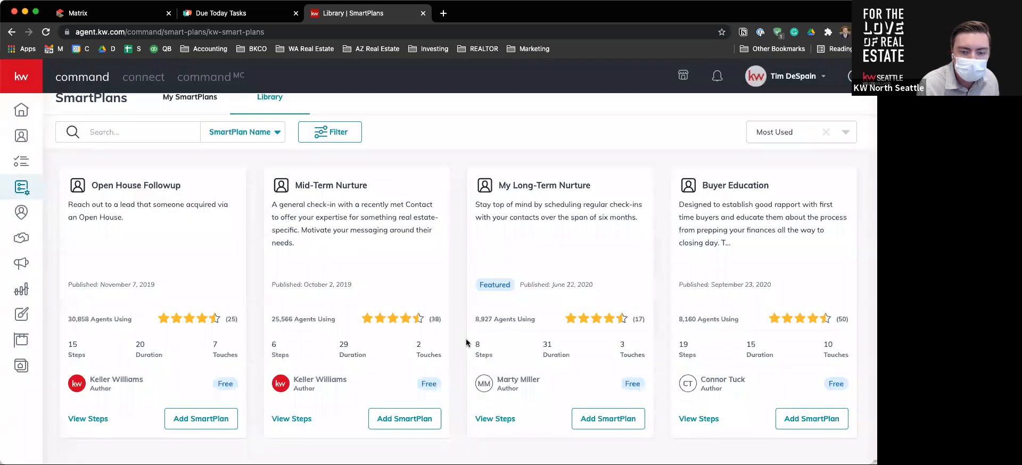
Check which plans are bundled with Open House Followup and leave the bundle without downloading it.
{"action": "left_click", "coordinate": [201, 419]}
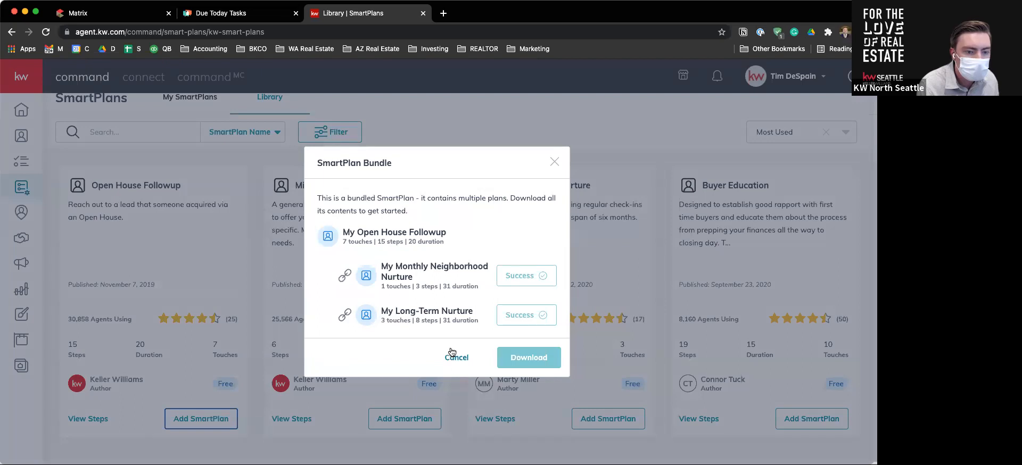
{"action": "left_click", "coordinate": [451, 352]}
{"action": "scroll", "coordinate": [296, 295], "scroll_direction": "up", "scroll_amount": 1}
{"action": "scroll", "coordinate": [296, 295], "scroll_direction": "up", "scroll_amount": 5}
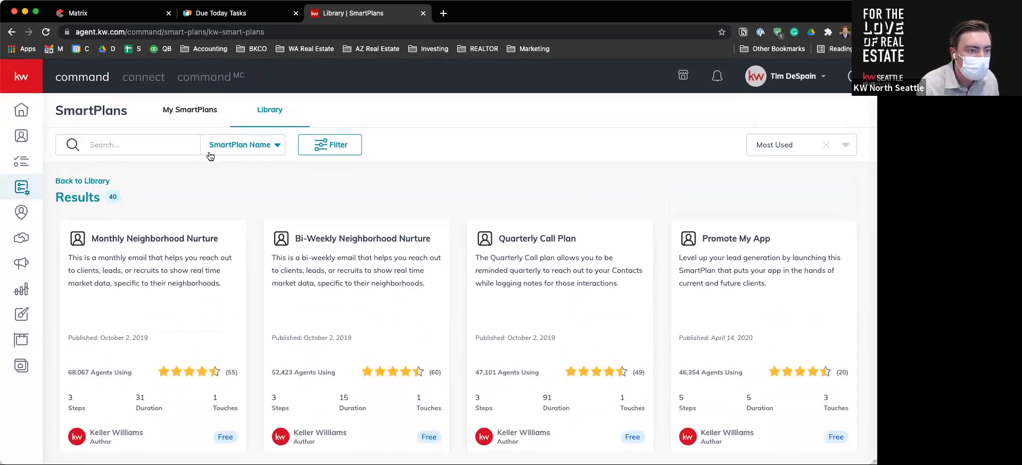
Switch to the own SmartPlans list and expand My Missing Phone Number SmartPlan to view its steps.
{"action": "left_click", "coordinate": [183, 113]}
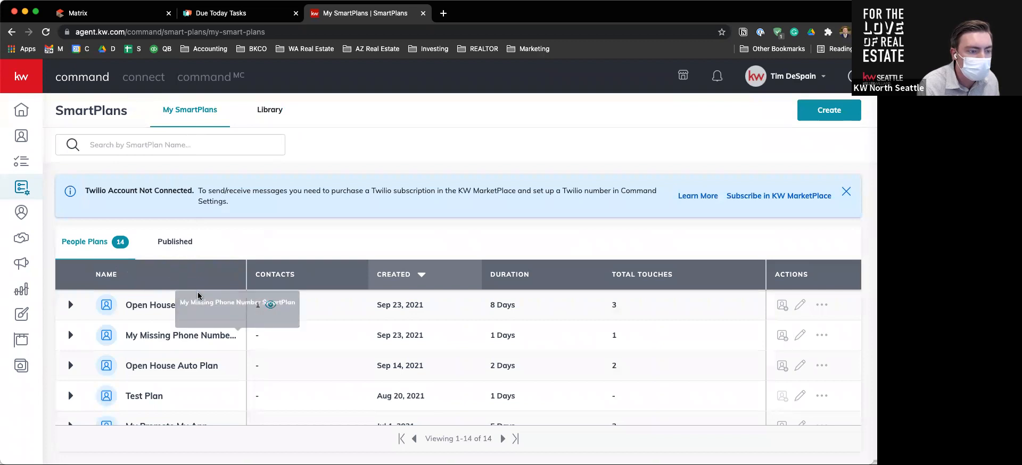
{"action": "scroll", "coordinate": [150, 367], "scroll_direction": "down", "scroll_amount": 1}
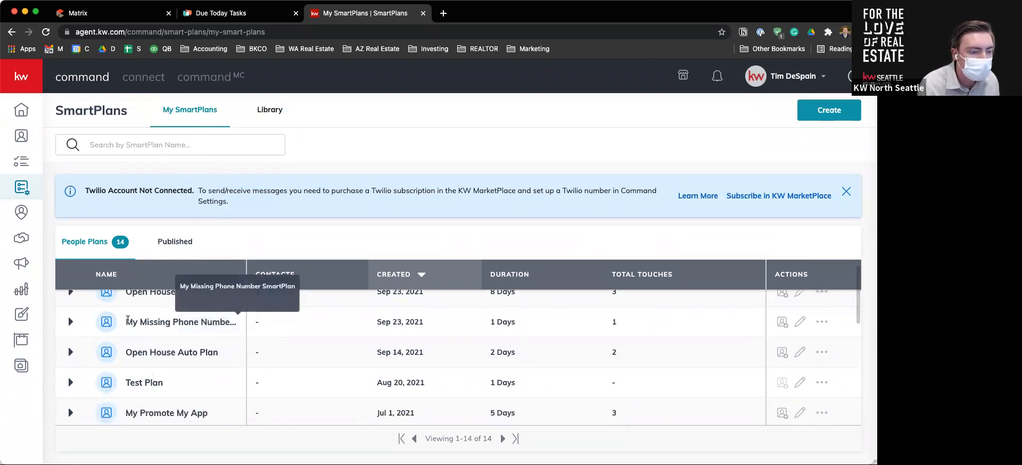
{"action": "left_click", "coordinate": [71, 322]}
{"action": "scroll", "coordinate": [106, 367], "scroll_direction": "down", "scroll_amount": 2}
{"action": "mouse_move", "coordinate": [115, 372]}
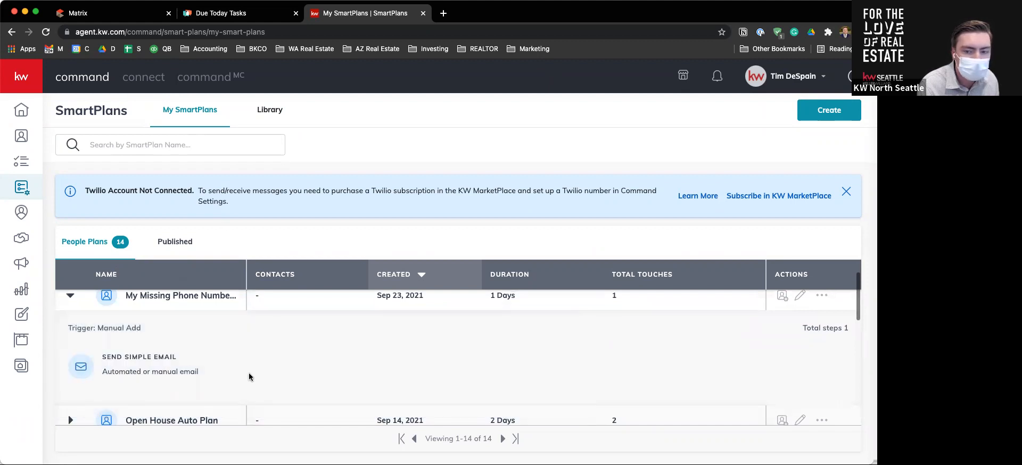
{"action": "scroll", "coordinate": [248, 372], "scroll_direction": "up", "scroll_amount": 1}
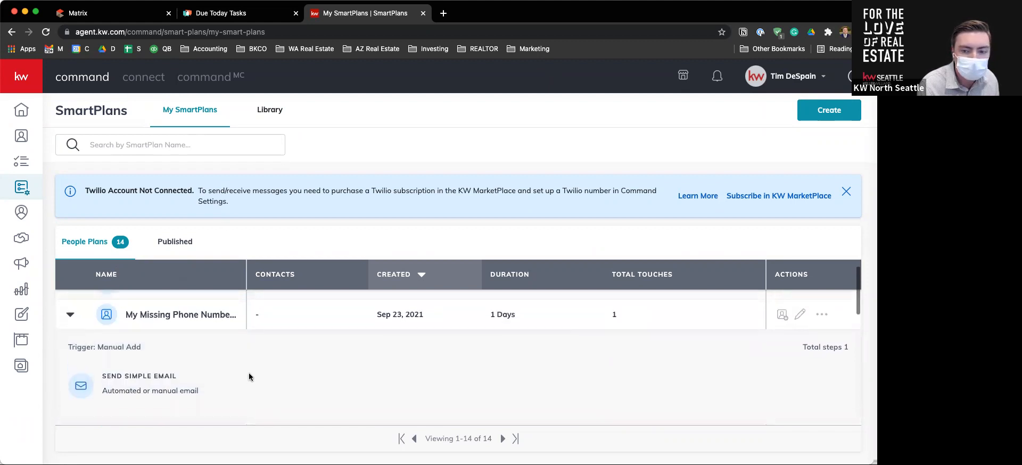
Open My Missing Phone Number SmartPlan for editing, read its "Just Checking In!" email, and collapse that step.
{"action": "left_click", "coordinate": [800, 316]}
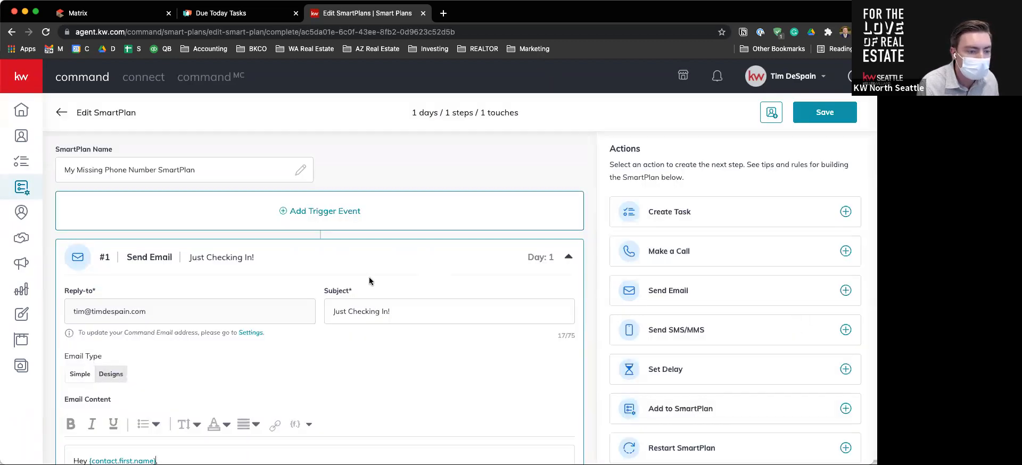
{"action": "scroll", "coordinate": [267, 289], "scroll_direction": "down", "scroll_amount": 5}
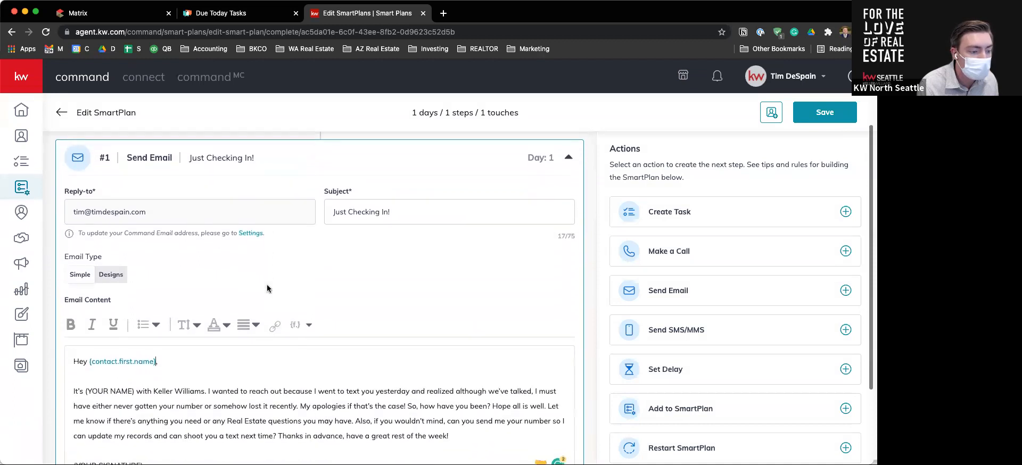
{"action": "scroll", "coordinate": [211, 338], "scroll_direction": "down", "scroll_amount": 2}
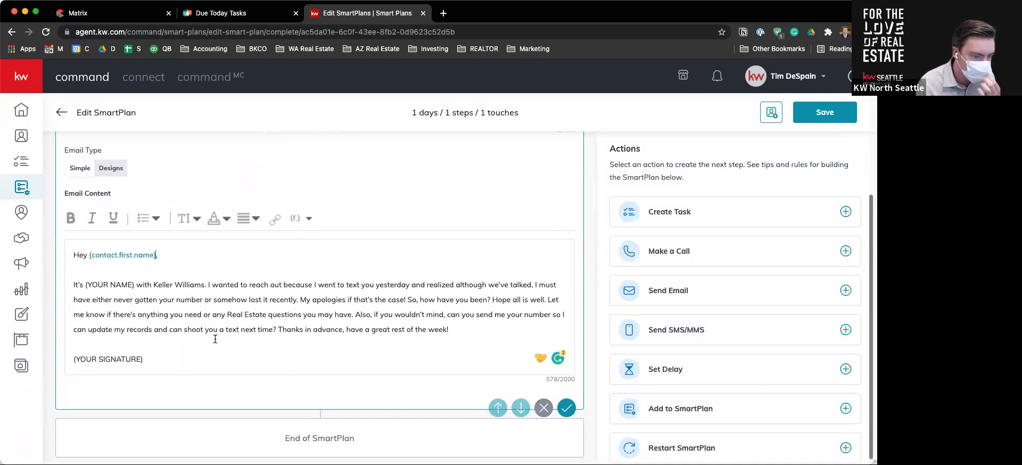
{"action": "scroll", "coordinate": [307, 371], "scroll_direction": "up", "scroll_amount": 3}
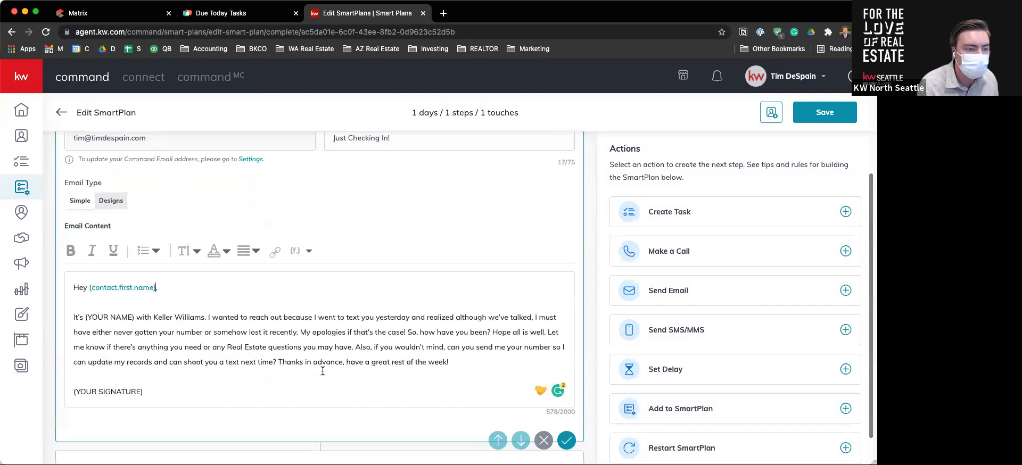
{"action": "scroll", "coordinate": [353, 342], "scroll_direction": "up", "scroll_amount": 3}
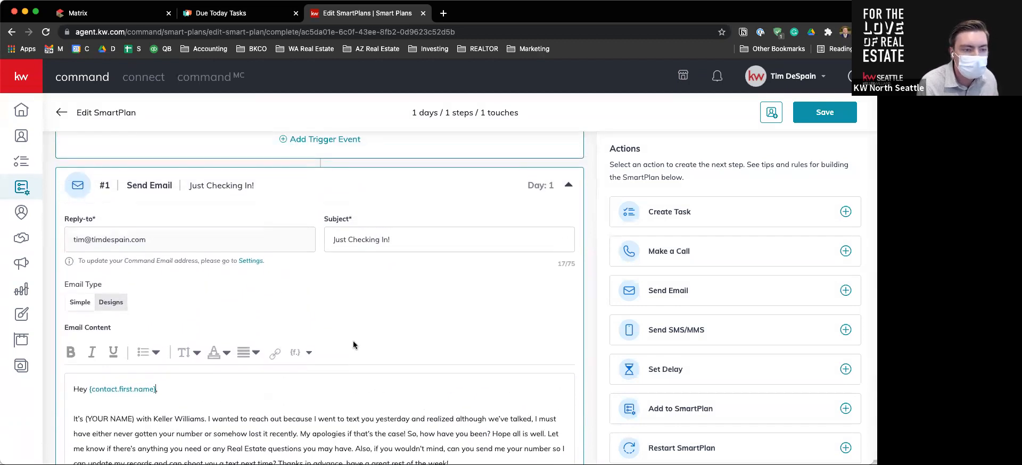
{"action": "scroll", "coordinate": [352, 345], "scroll_direction": "up", "scroll_amount": 1}
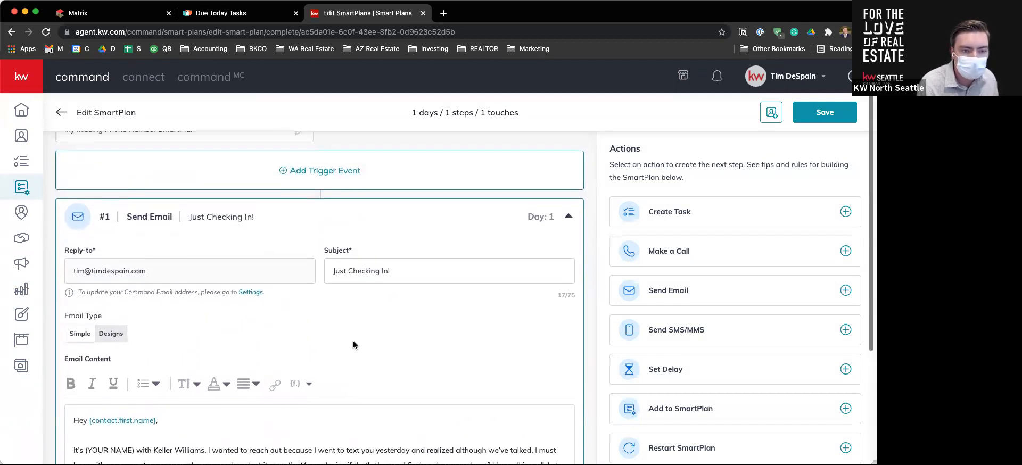
{"action": "left_click", "coordinate": [566, 218]}
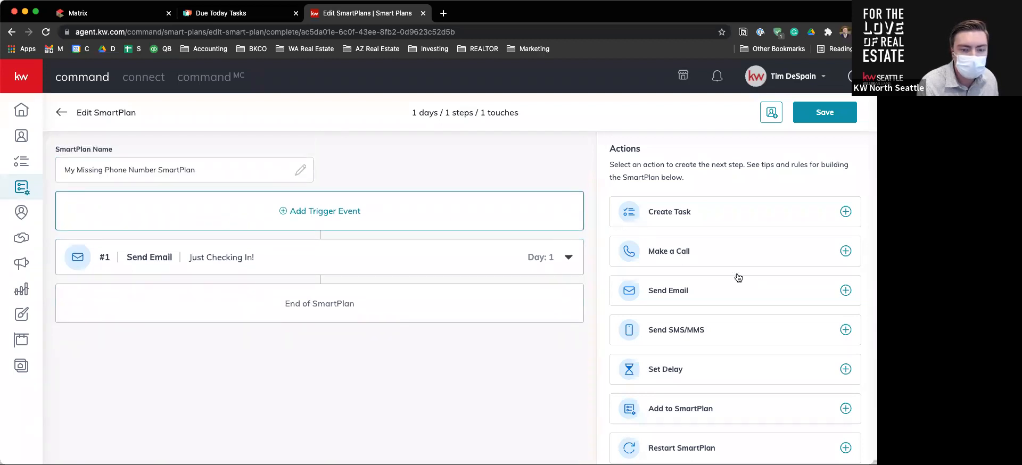
Add and save a 3-day delay after the first email, followed by an email step with the subject "Did you get my email?".
{"action": "left_click", "coordinate": [846, 371]}
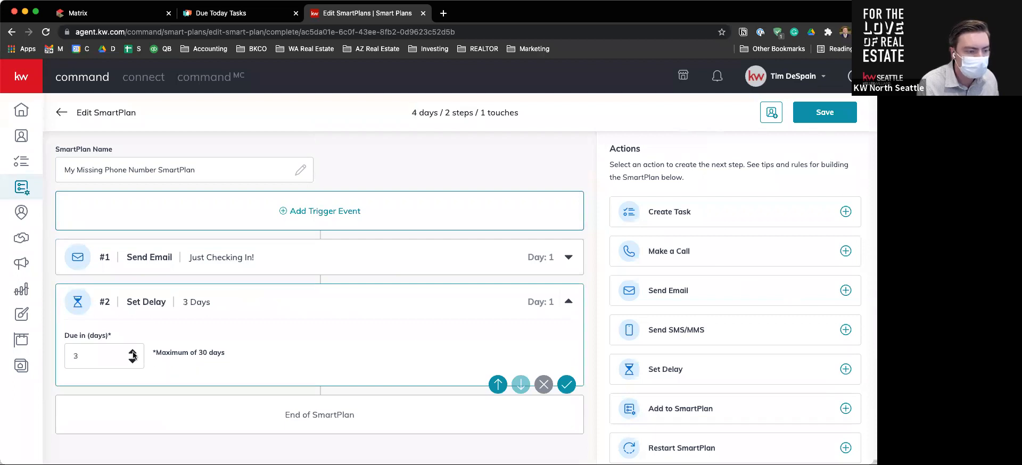
{"action": "left_click", "coordinate": [570, 388]}
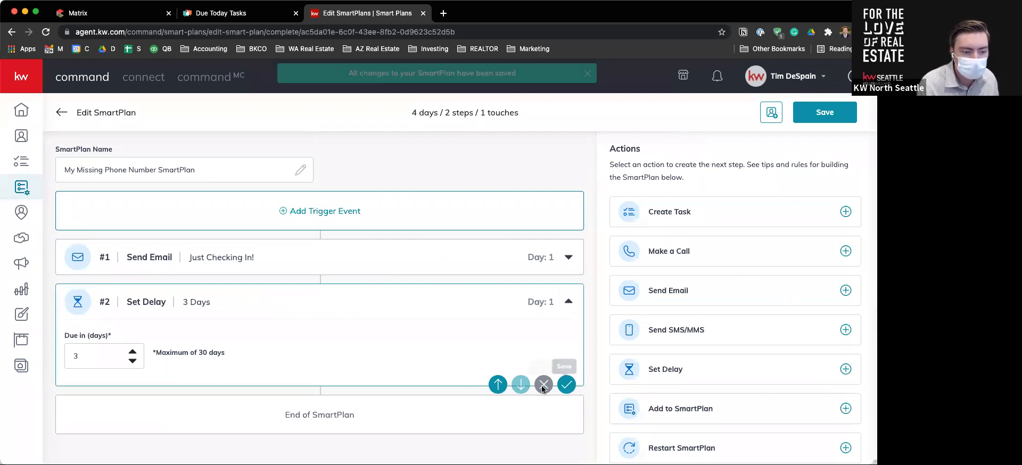
{"action": "left_click", "coordinate": [845, 290]}
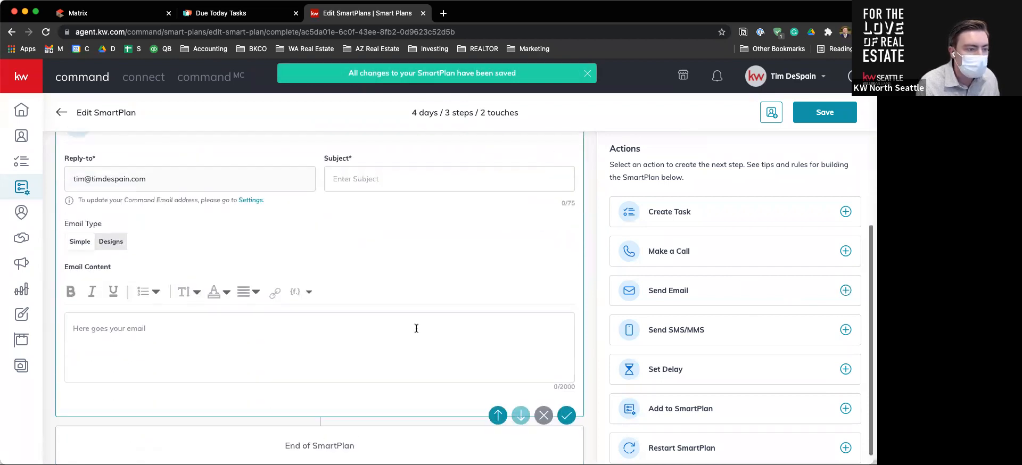
{"action": "type", "text": "Did you get my email?"}
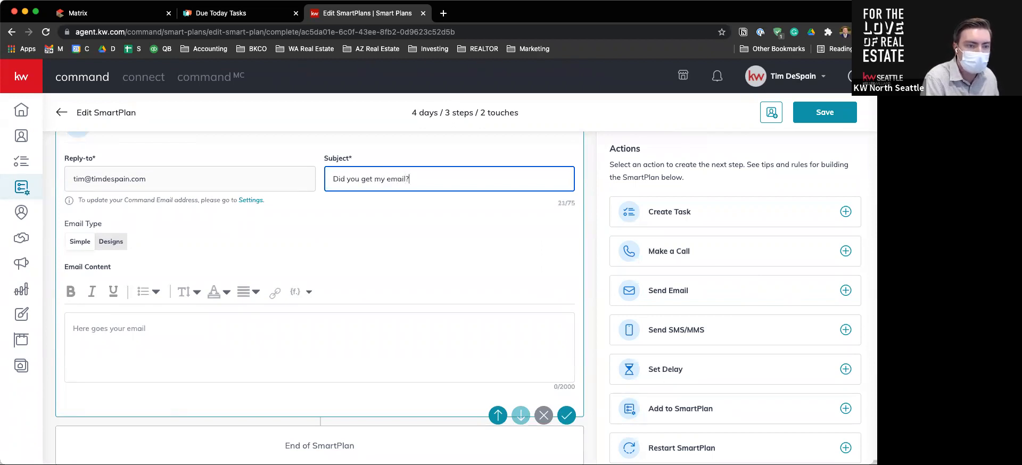
Begin the second email's body with "Hey I sent you an email the other day. Did you receive it?".
{"action": "left_click", "coordinate": [149, 344]}
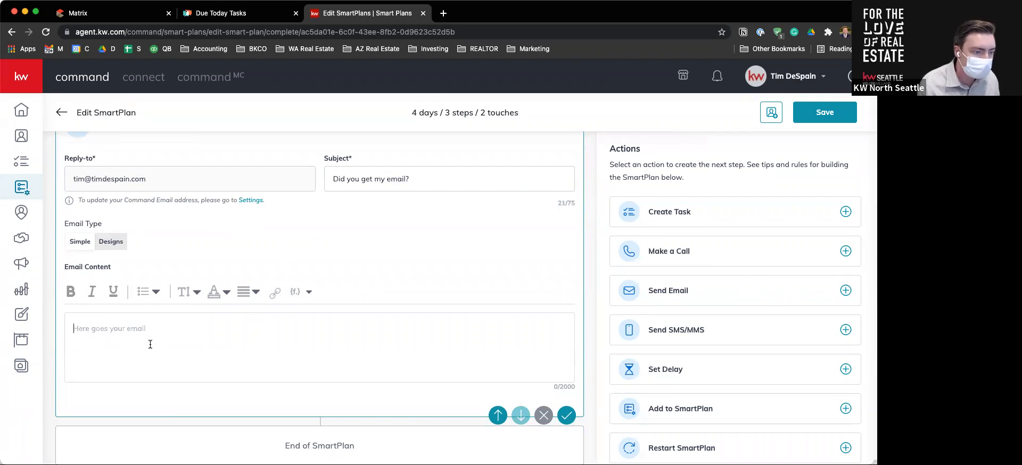
{"action": "type", "text": "HEy"}
{"action": "key", "text": "BackSpace"}
{"action": "key", "text": "BackSpace"}
{"action": "type", "text": "ey"}
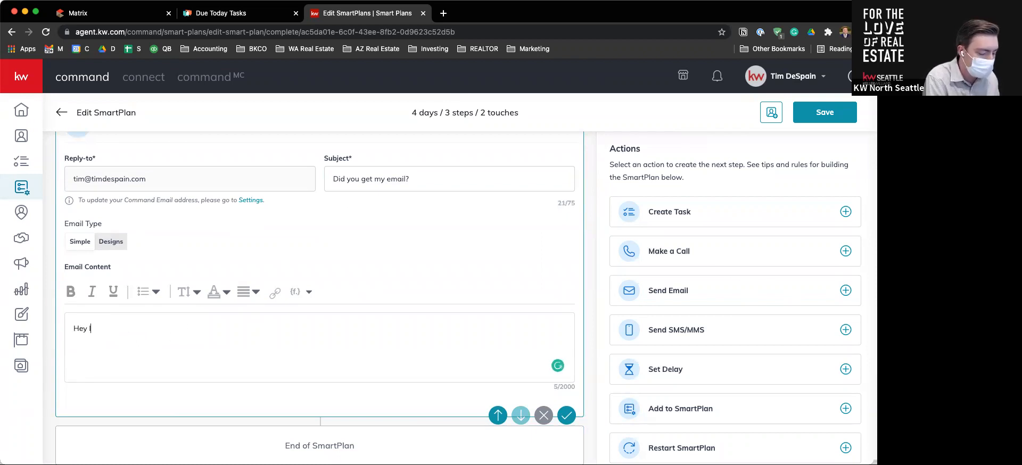
{"action": "type", "text": " I sent you an email the other day. Did you receive it? I"}
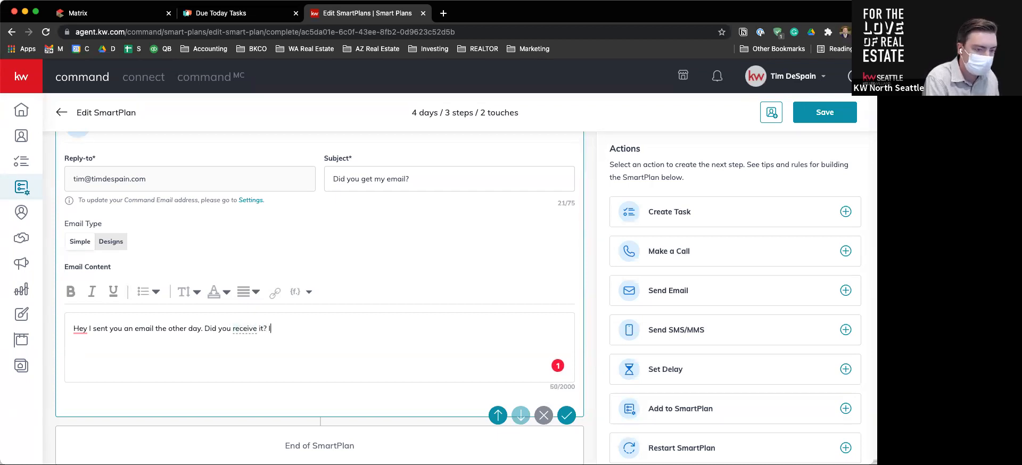
Continue the email body with "I'd love to be able to send some information to you through text".
{"action": "type", "text": "'d love to be "}
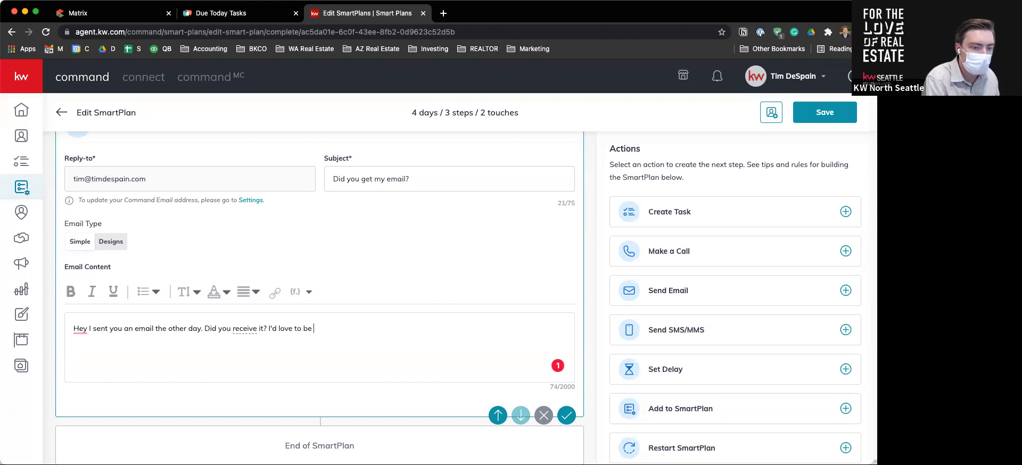
{"action": "type", "text": "able "}
{"action": "type", "text": "to s"}
{"action": "type", "text": "end"}
{"action": "key", "text": "BackSpace"}
{"action": "type", "text": "nd"}
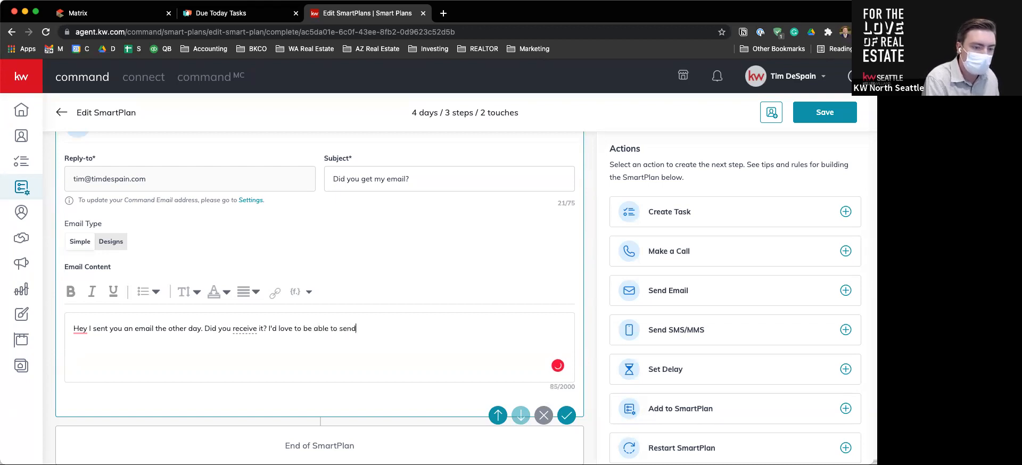
{"action": "type", "text": " some inform"}
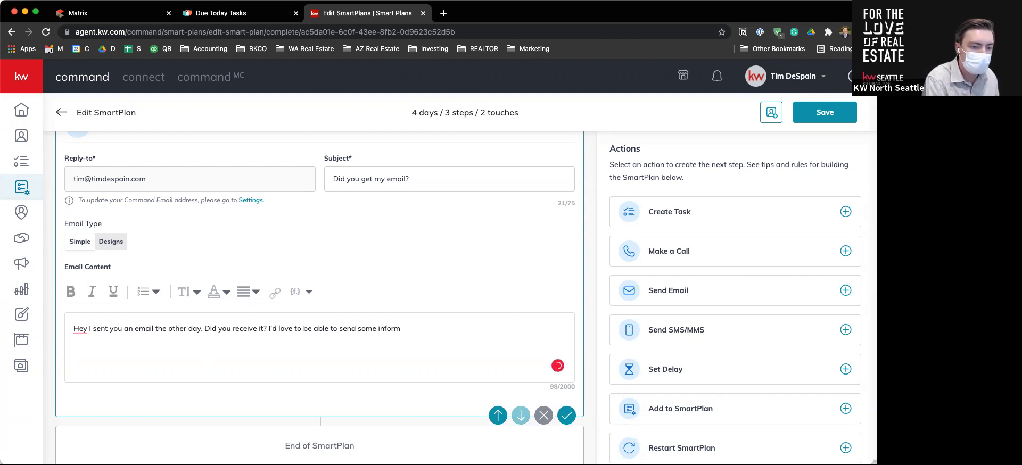
{"action": "type", "text": "ation to you through text"}
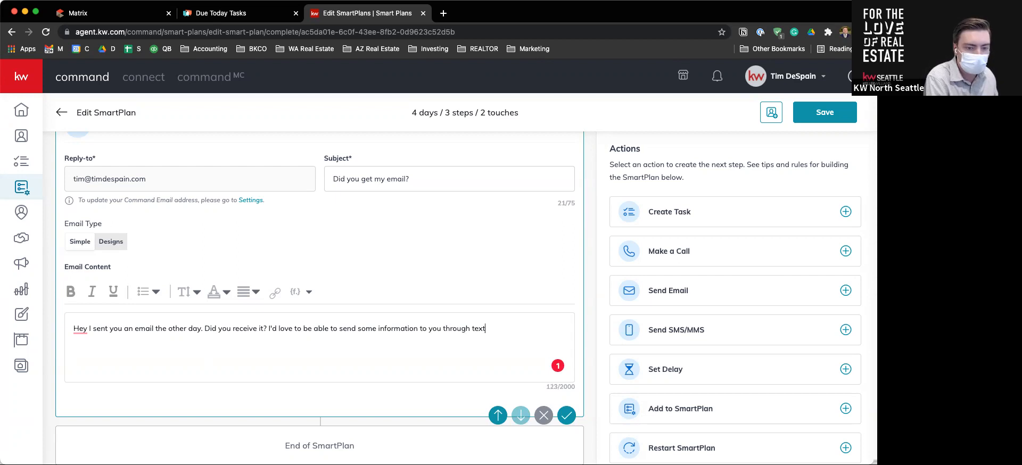
Finish the email body with "What is a good number for you?" and correct the greeting to "Hey," using the suggested punctuation.
{"action": "type", "text": ". What is a"}
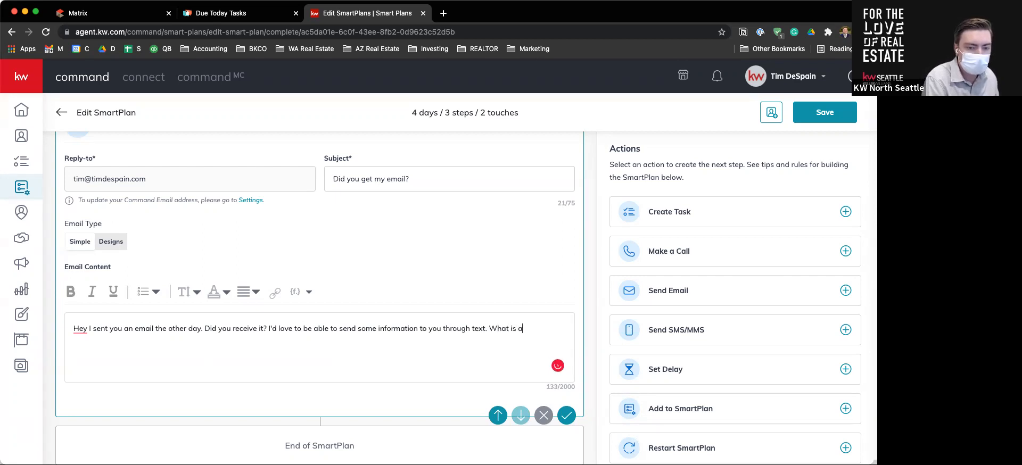
{"action": "type", "text": " good number"}
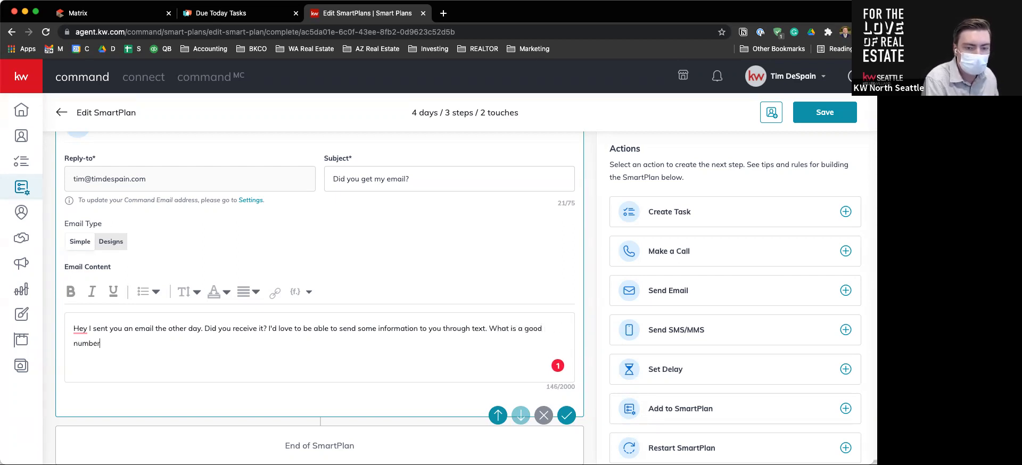
{"action": "type", "text": " for you?"}
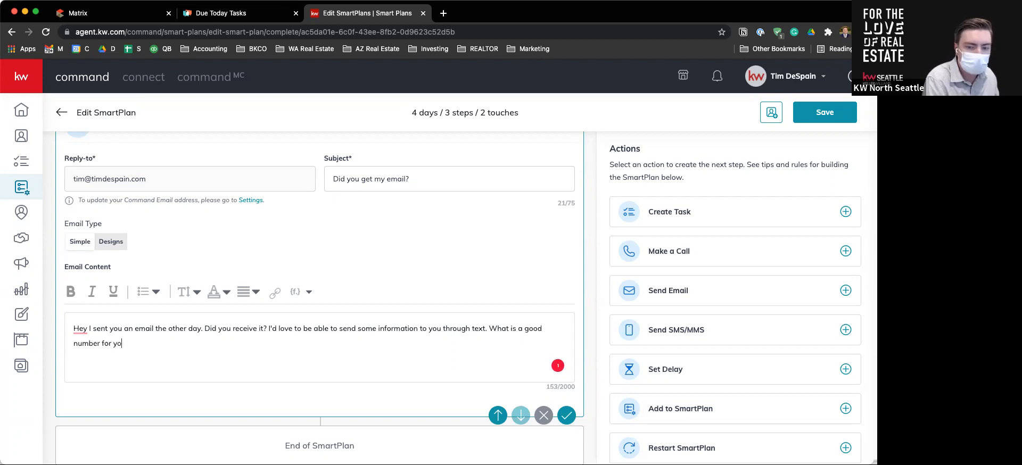
{"action": "left_click", "coordinate": [80, 329]}
{"action": "left_click", "coordinate": [81, 356]}
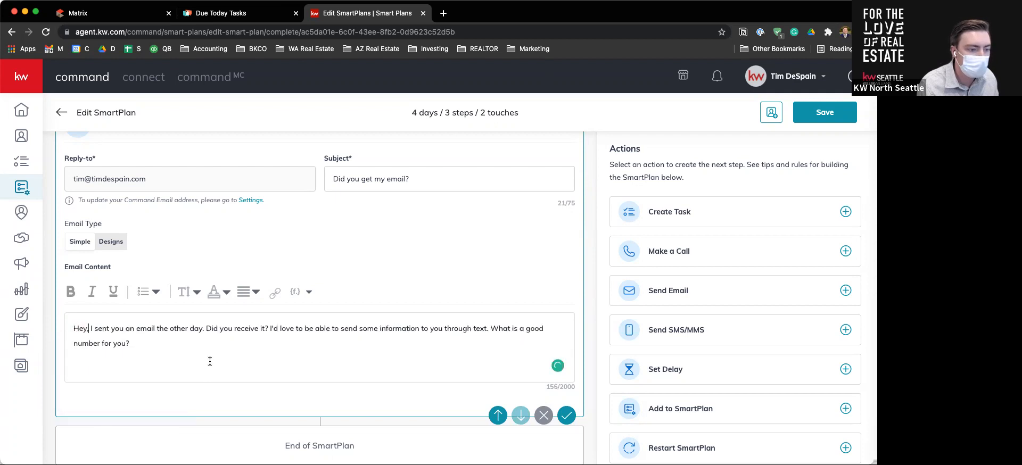
Save the second email step, and add and save a 3-day delay after it.
{"action": "left_click", "coordinate": [566, 415]}
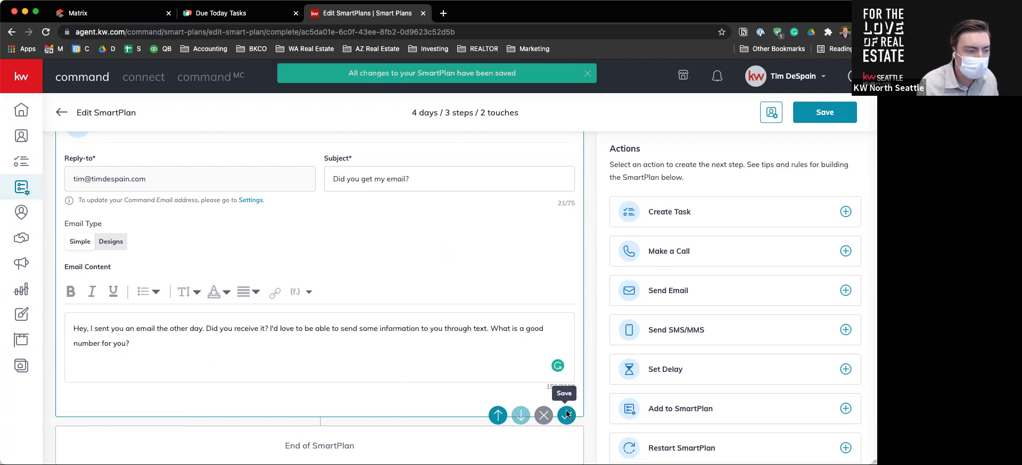
{"action": "left_click", "coordinate": [845, 369]}
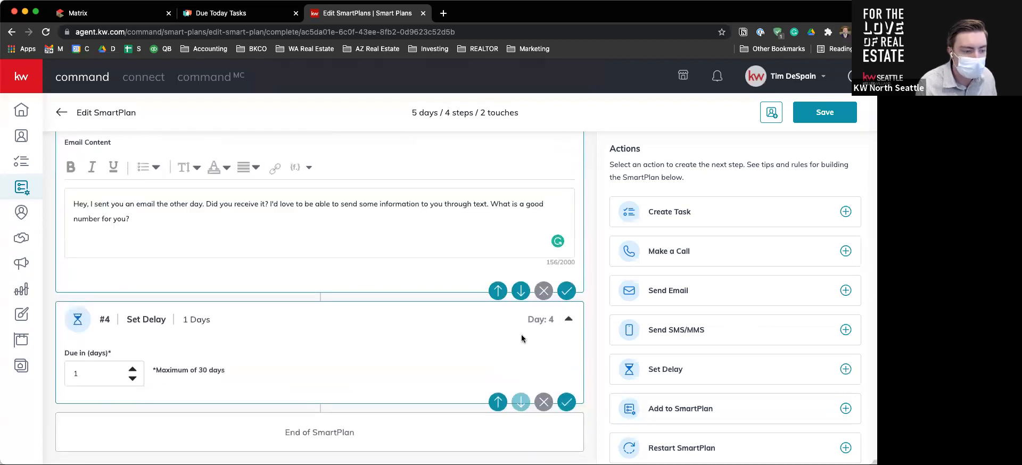
{"action": "left_click", "coordinate": [133, 369]}
{"action": "left_click", "coordinate": [133, 369]}
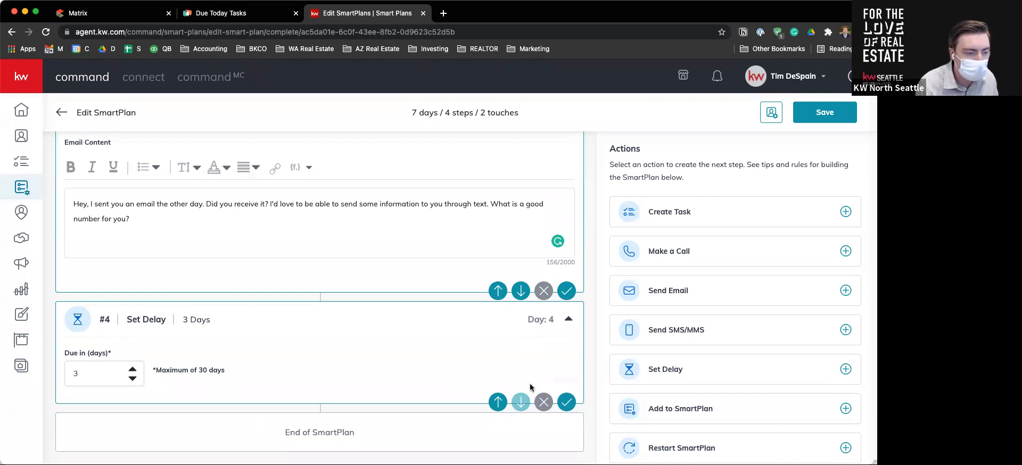
{"action": "left_click", "coordinate": [566, 402]}
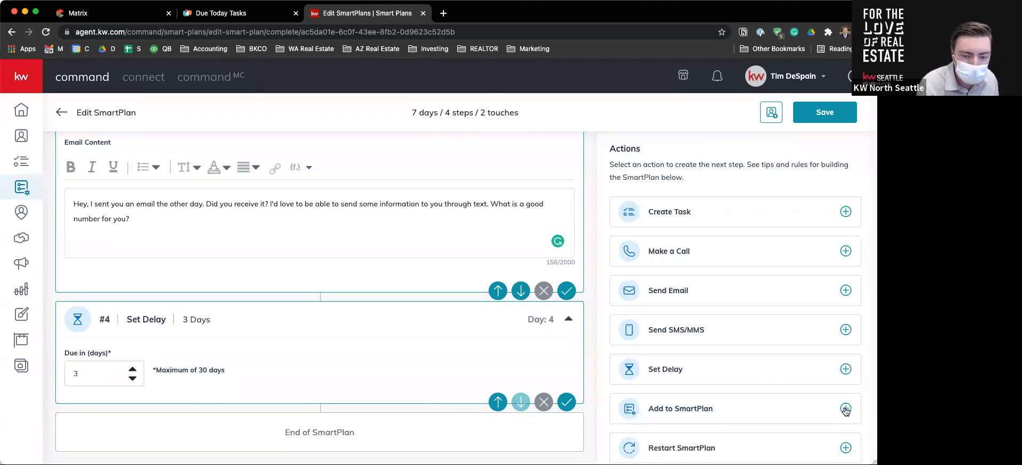
Add an Add to SmartPlan action after the second delay and look at the plans available for selection.
{"action": "left_click", "coordinate": [846, 408]}
{"action": "left_click", "coordinate": [374, 364]}
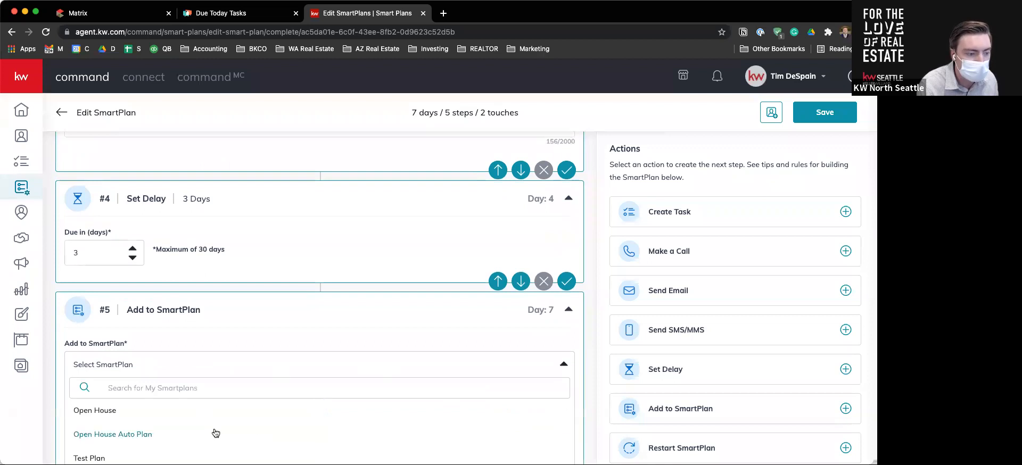
{"action": "left_click", "coordinate": [237, 340]}
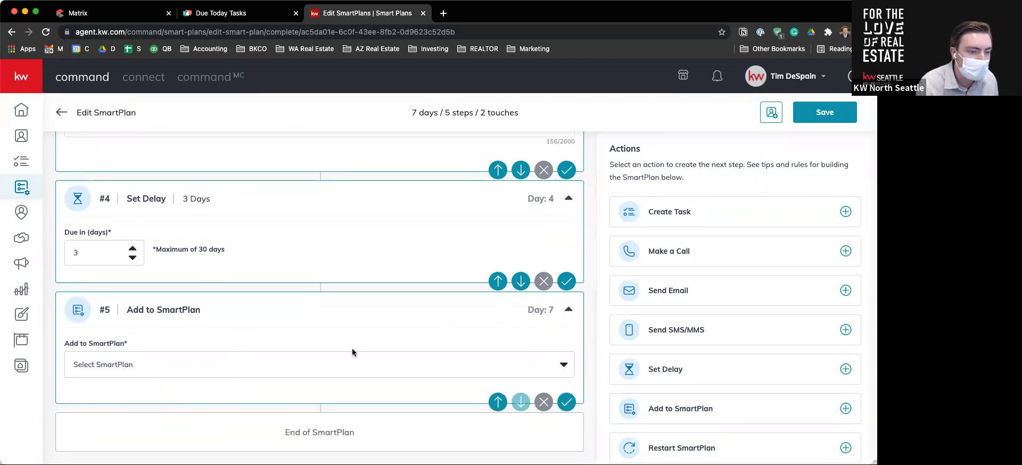
Collapse the second email, both delays and the final action to review the overall SmartPlan sequence.
{"action": "scroll", "coordinate": [352, 352], "scroll_direction": "up", "scroll_amount": 3}
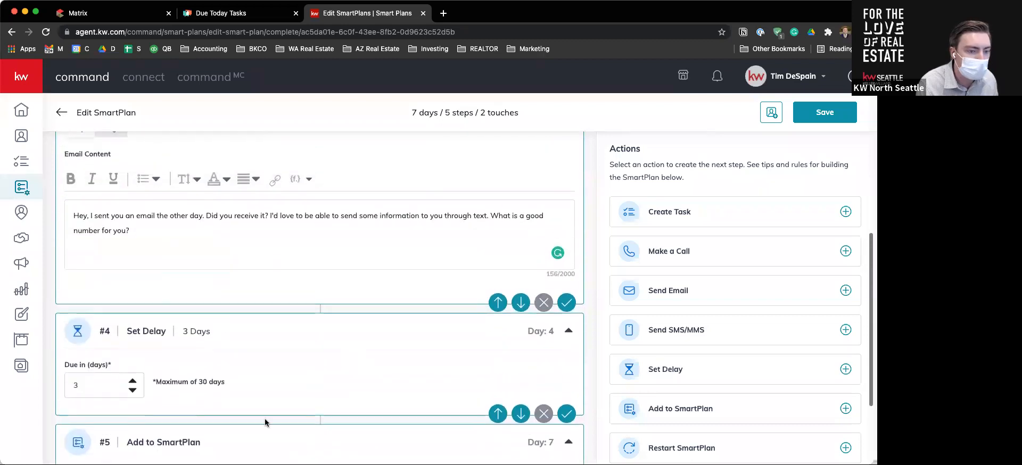
{"action": "scroll", "coordinate": [277, 292], "scroll_direction": "up", "scroll_amount": 6}
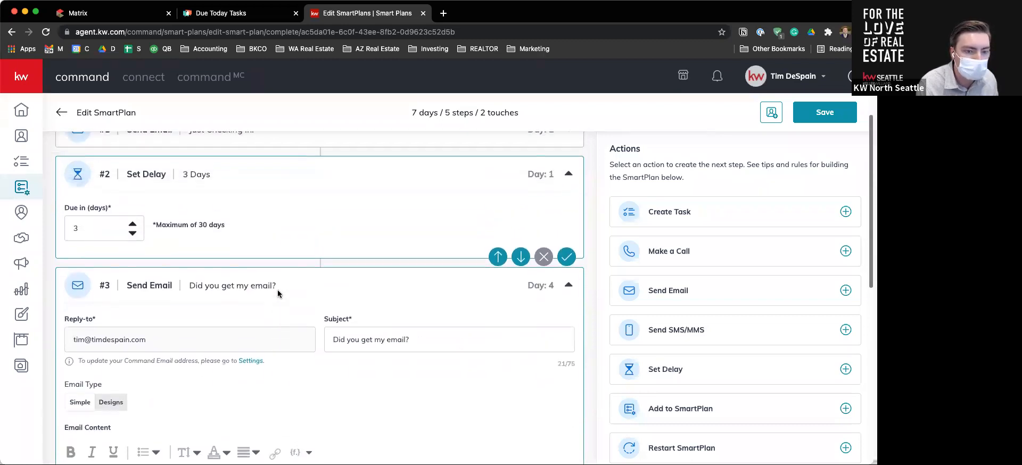
{"action": "left_click", "coordinate": [569, 313]}
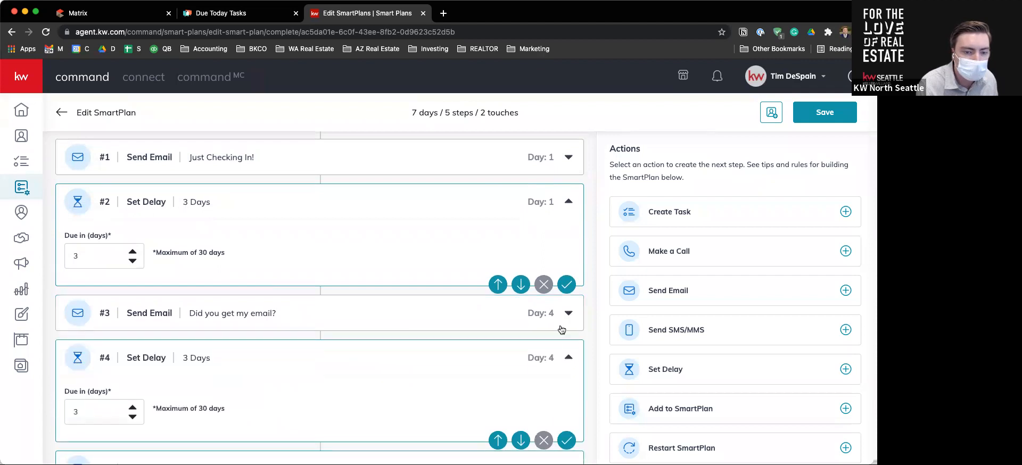
{"action": "left_click", "coordinate": [569, 358]}
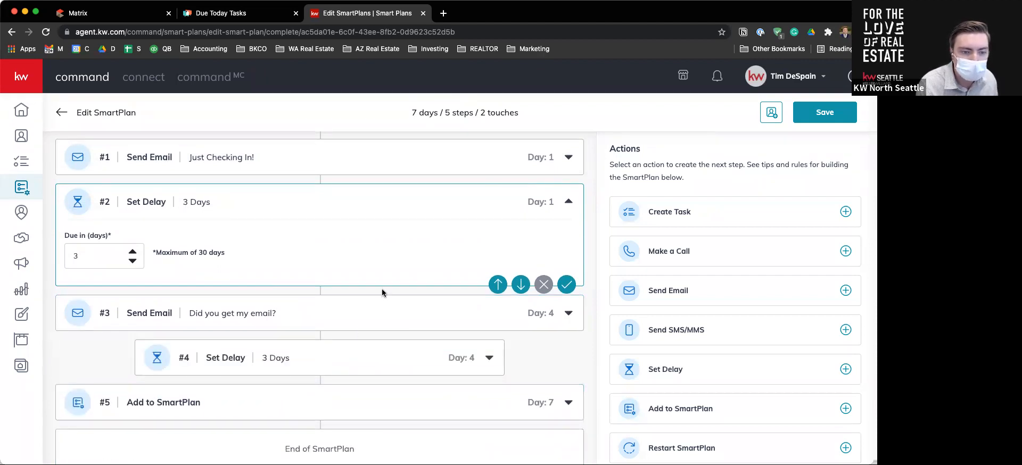
{"action": "left_click", "coordinate": [567, 202]}
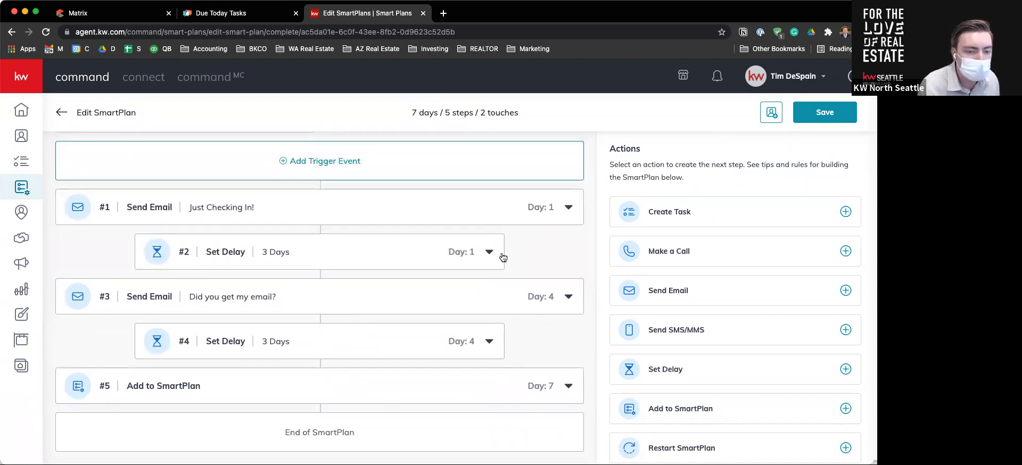
Choose Open House as the target of the Add to SmartPlan action, save the whole plan and leave the editor.
{"action": "left_click", "coordinate": [821, 118]}
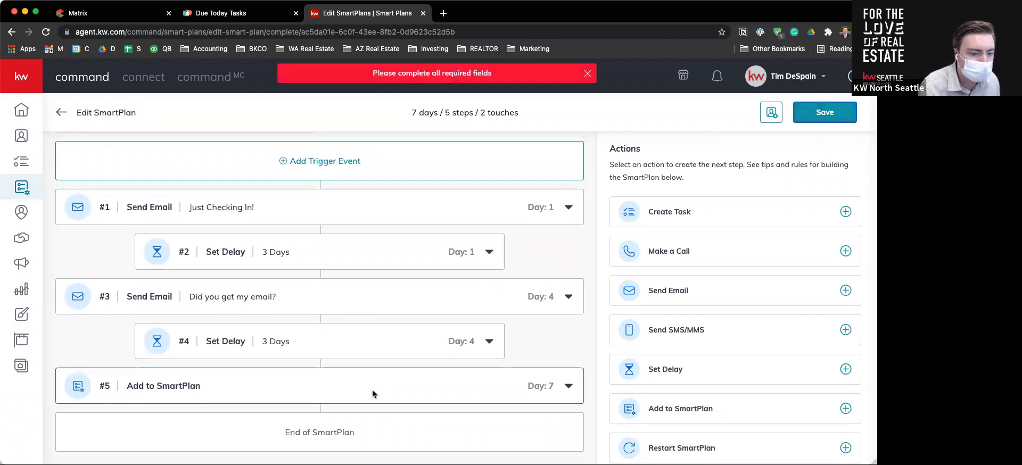
{"action": "left_click", "coordinate": [555, 379]}
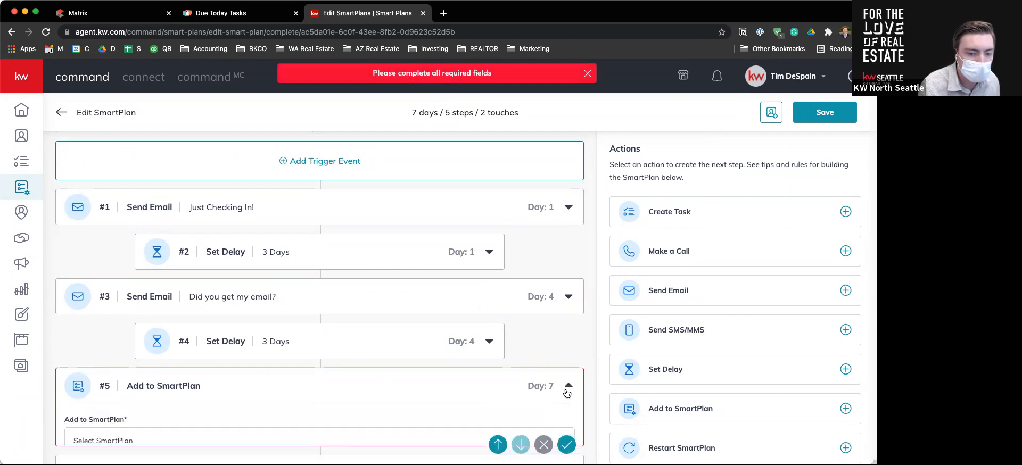
{"action": "left_click", "coordinate": [214, 350]}
{"action": "left_click", "coordinate": [188, 395]}
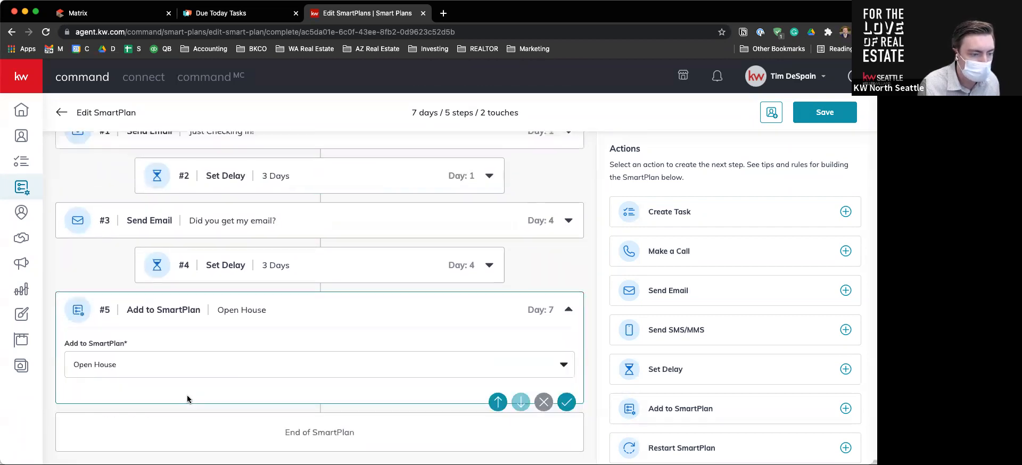
{"action": "left_click", "coordinate": [566, 403]}
{"action": "left_click", "coordinate": [810, 112]}
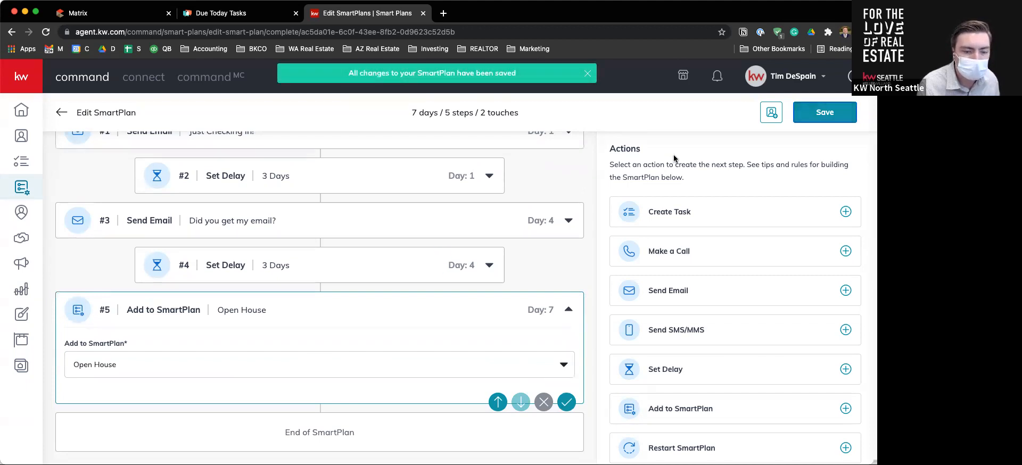
{"action": "left_click", "coordinate": [814, 118]}
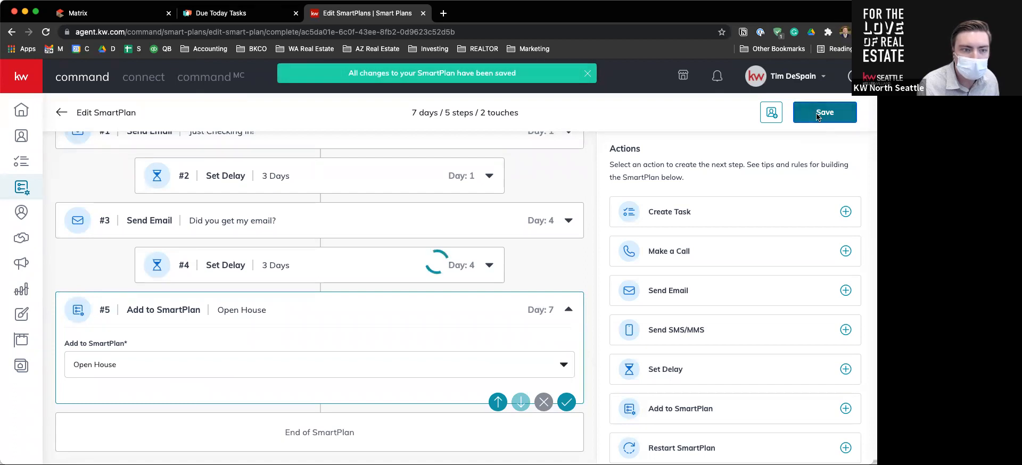
{"action": "left_click", "coordinate": [60, 114]}
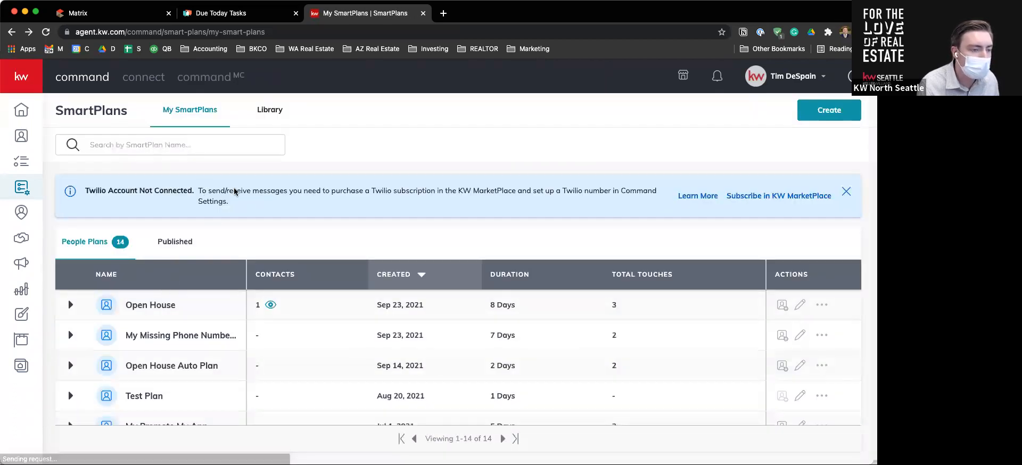
Examine the full step sequence of the 5-5-5 plan in the SmartPlans Library.
{"action": "left_click", "coordinate": [264, 118]}
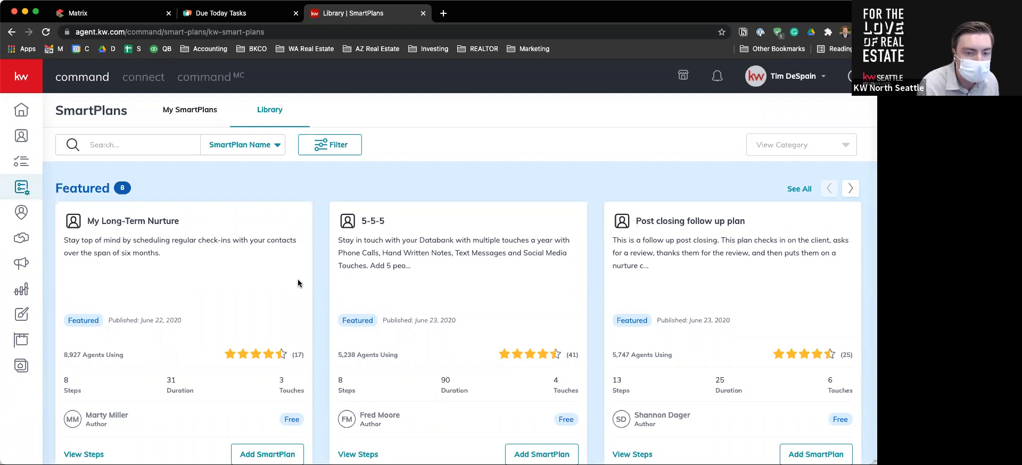
{"action": "scroll", "coordinate": [298, 280], "scroll_direction": "down", "scroll_amount": 1}
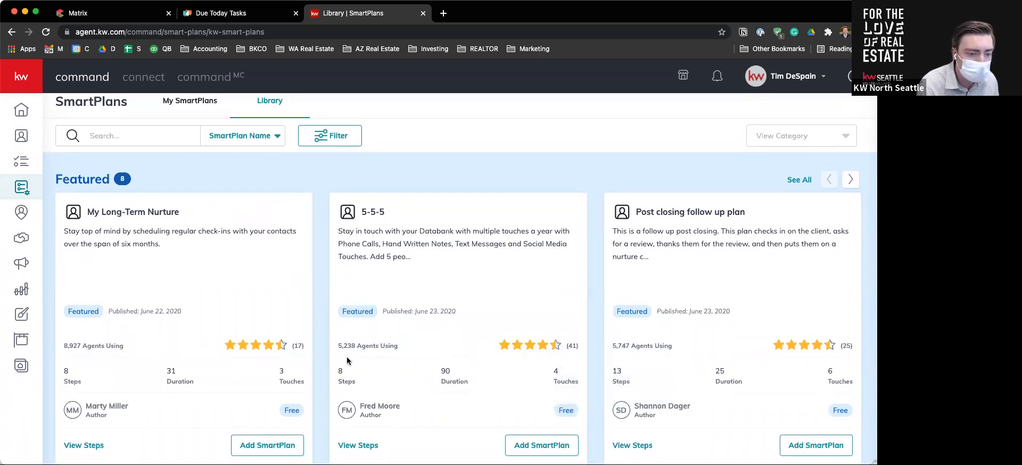
{"action": "left_click", "coordinate": [356, 448]}
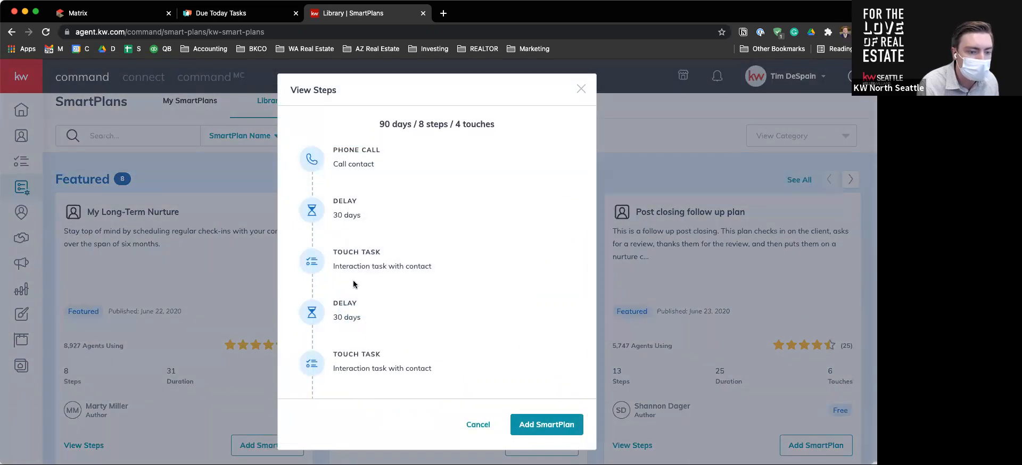
{"action": "mouse_move", "coordinate": [361, 249]}
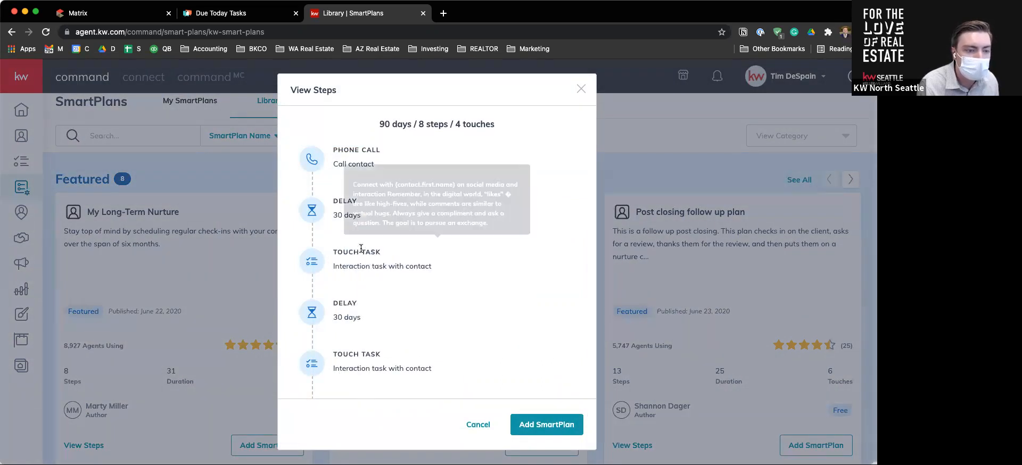
{"action": "mouse_move", "coordinate": [361, 272]}
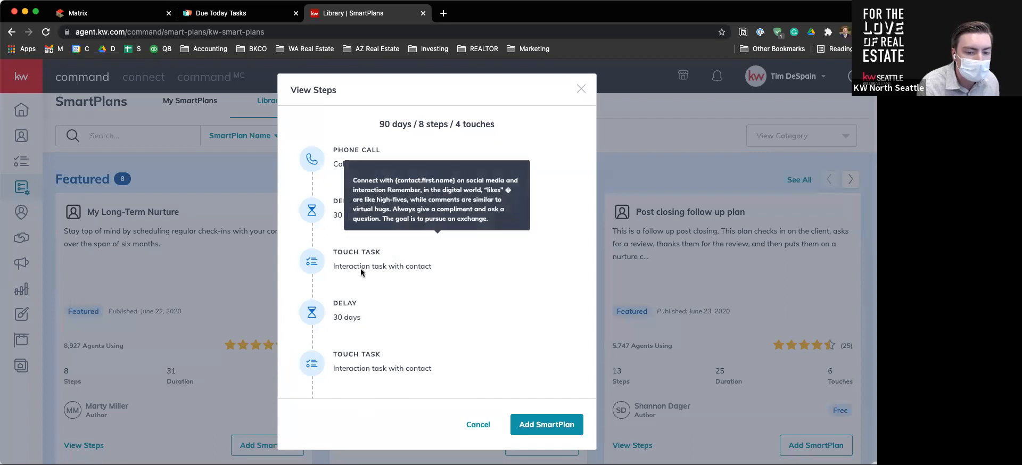
{"action": "scroll", "coordinate": [361, 272], "scroll_direction": "down", "scroll_amount": 5}
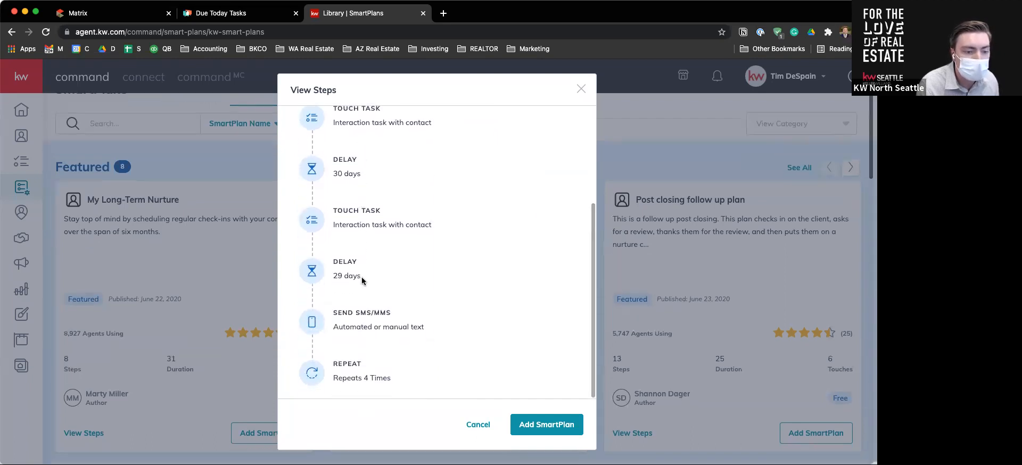
{"action": "left_click", "coordinate": [581, 89]}
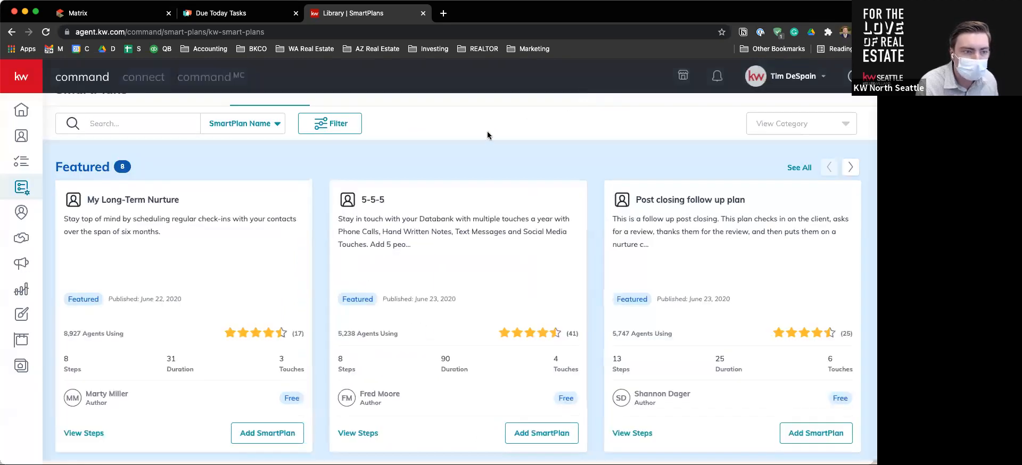
Return to My SmartPlans and look through the list of people plans.
{"action": "scroll", "coordinate": [314, 182], "scroll_direction": "up", "scroll_amount": 2}
{"action": "left_click", "coordinate": [190, 110]}
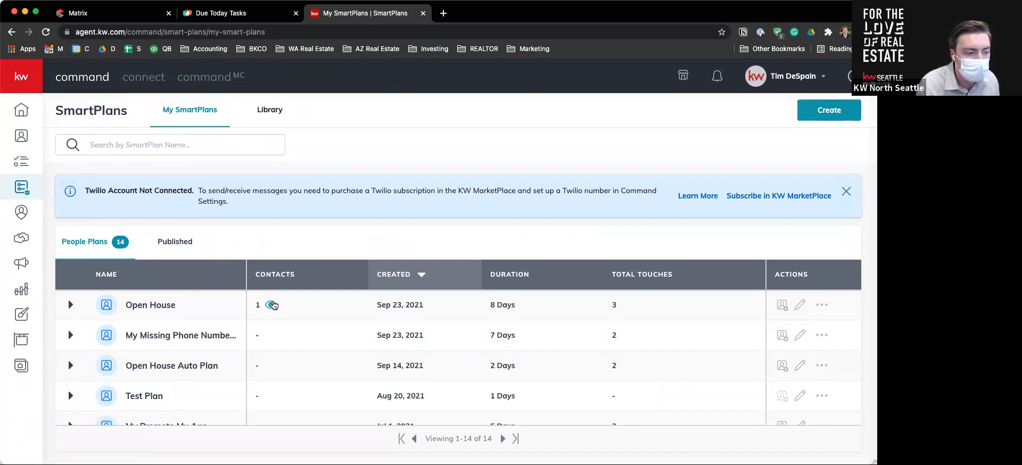
{"action": "scroll", "coordinate": [273, 304], "scroll_direction": "down", "scroll_amount": 10}
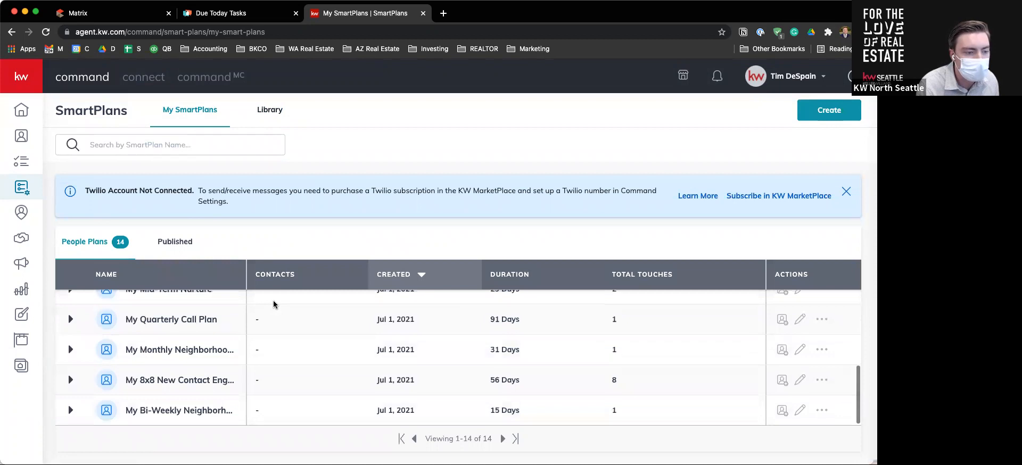
{"action": "scroll", "coordinate": [274, 304], "scroll_direction": "up", "scroll_amount": 10}
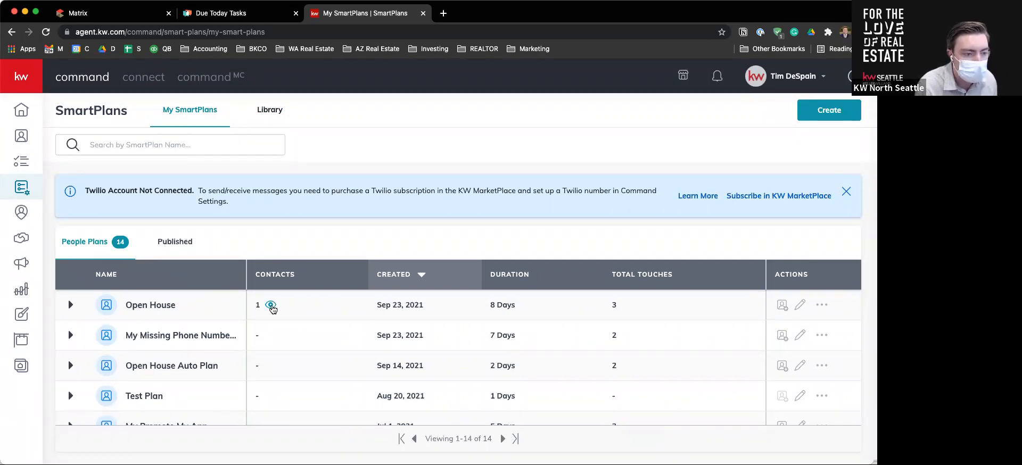
Unsubscribe the enrolled contact from the Open House SmartPlan and close the contacts view.
{"action": "left_click", "coordinate": [271, 307]}
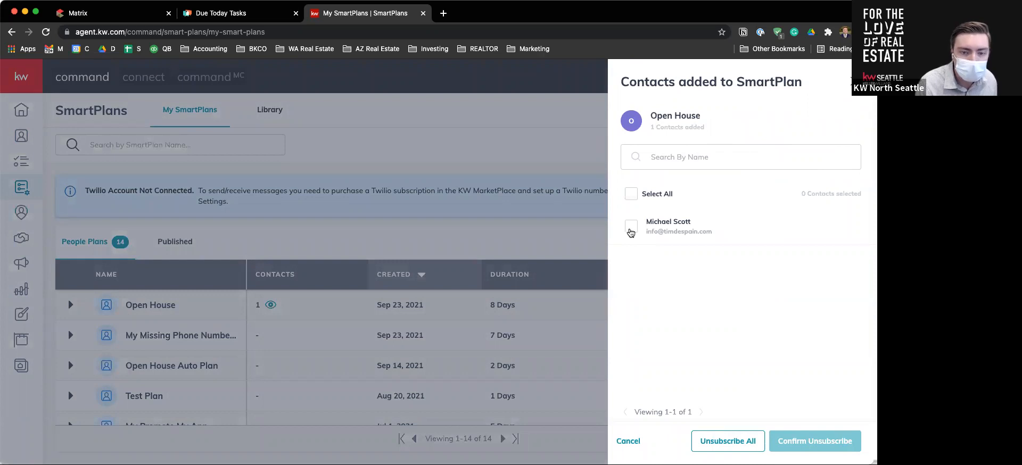
{"action": "left_click", "coordinate": [632, 227]}
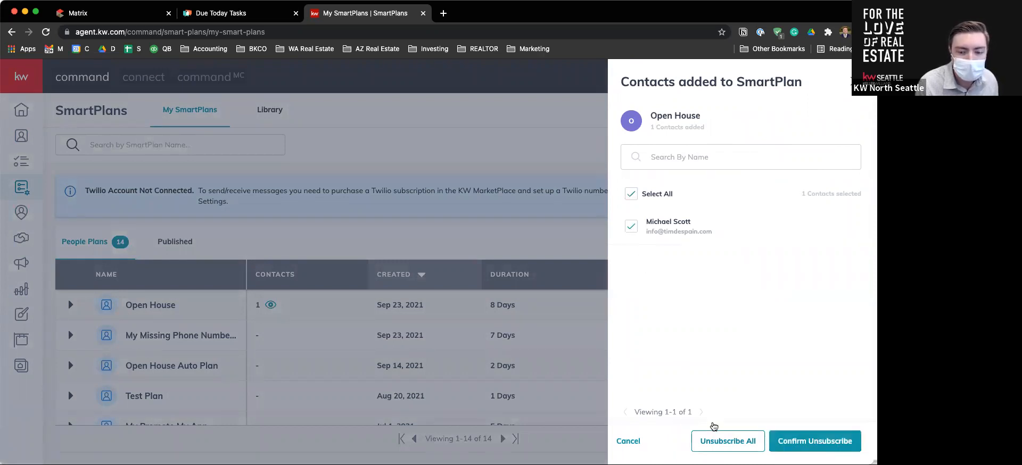
{"action": "left_click", "coordinate": [826, 446]}
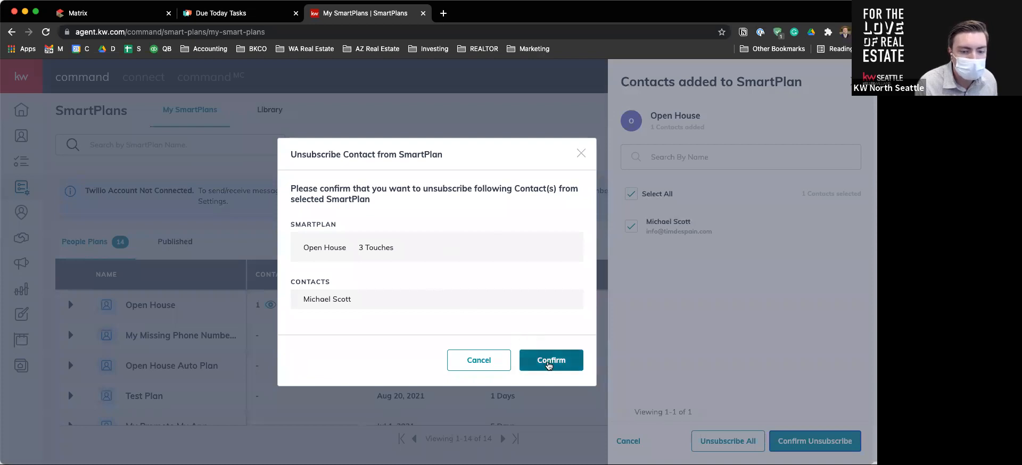
{"action": "left_click", "coordinate": [548, 365]}
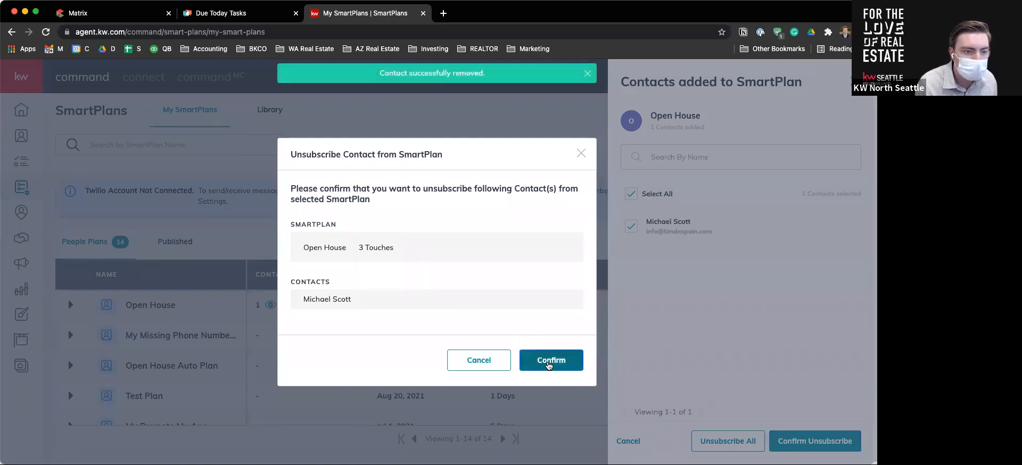
{"action": "left_click", "coordinate": [581, 154]}
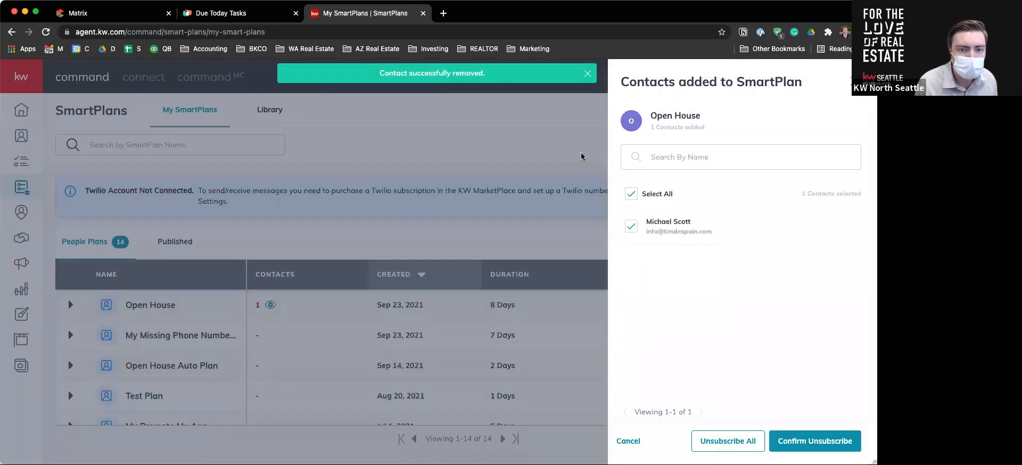
{"action": "left_click", "coordinate": [581, 156]}
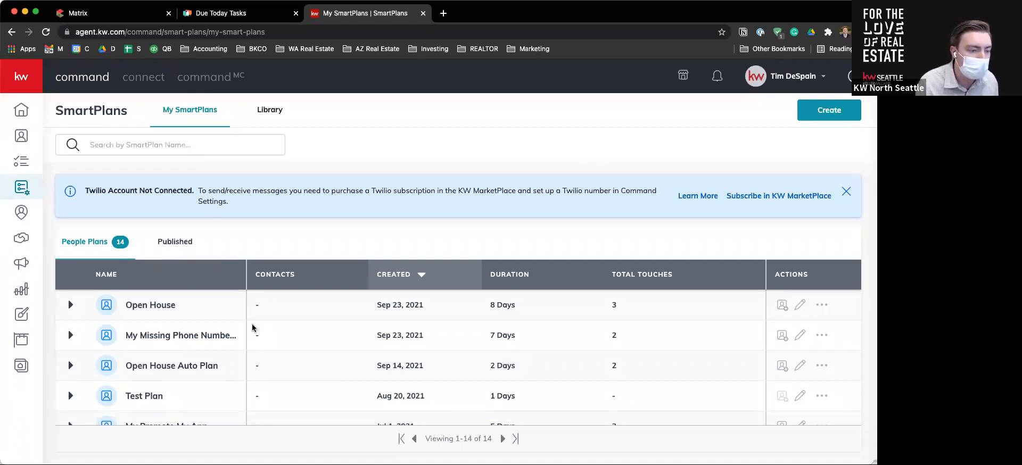
{"action": "left_click_drag", "start_coordinate": [256, 306], "coordinate": [262, 306]}
{"action": "left_click", "coordinate": [267, 310]}
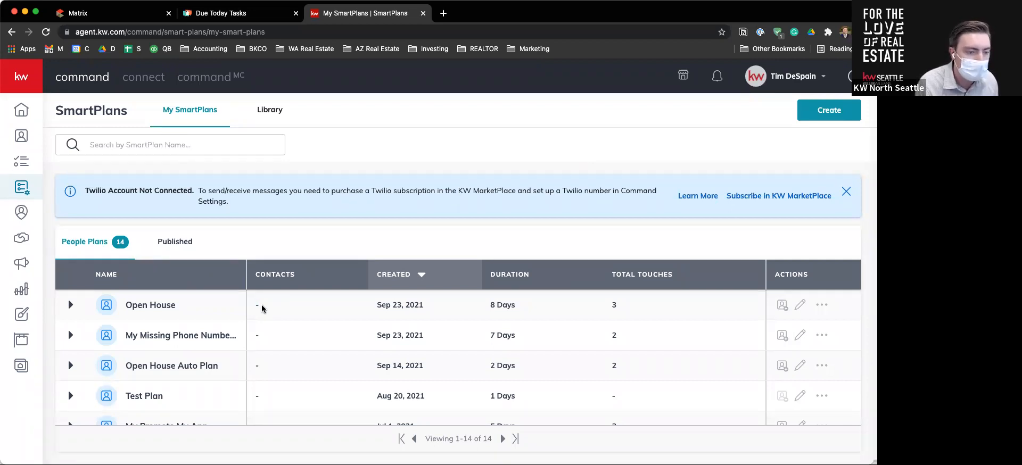
{"action": "double_click", "coordinate": [256, 304]}
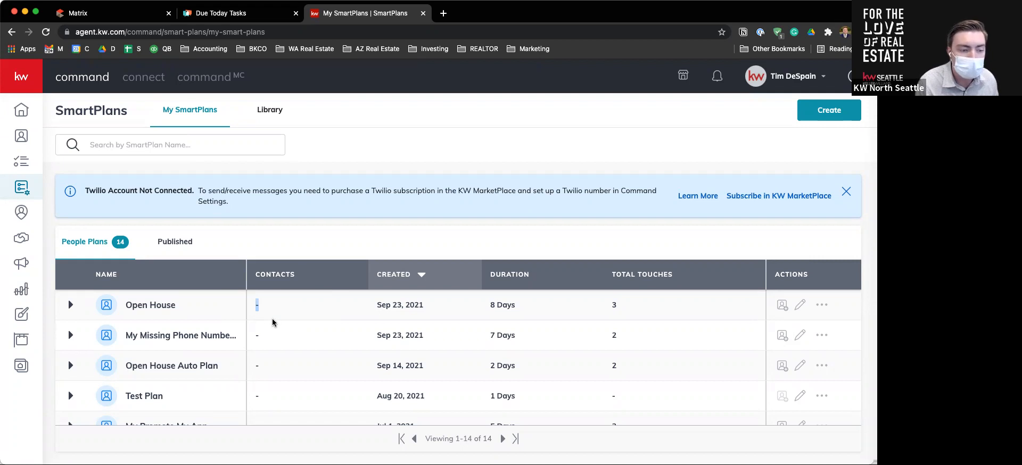
Read the Twilio account notice above the people plans list about the requirements for sending and receiving messages.
{"action": "triple_click", "coordinate": [282, 191]}
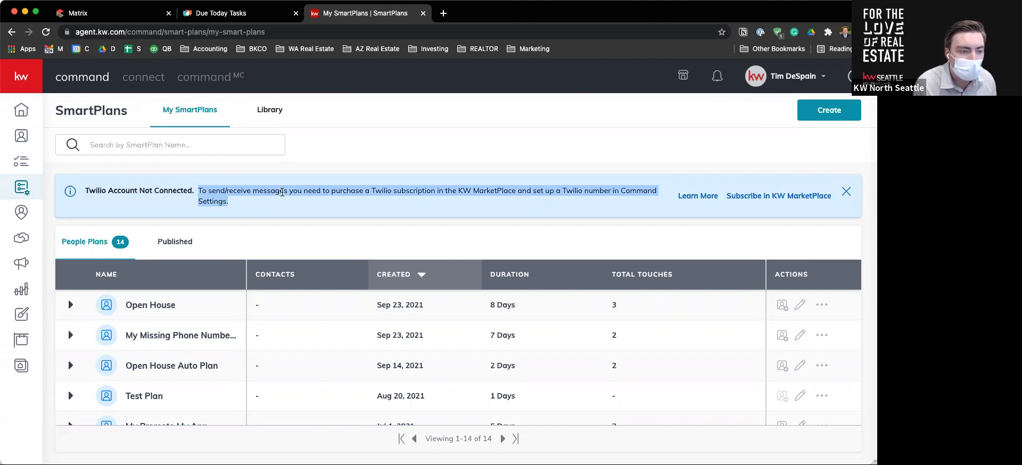
{"action": "left_click", "coordinate": [271, 209]}
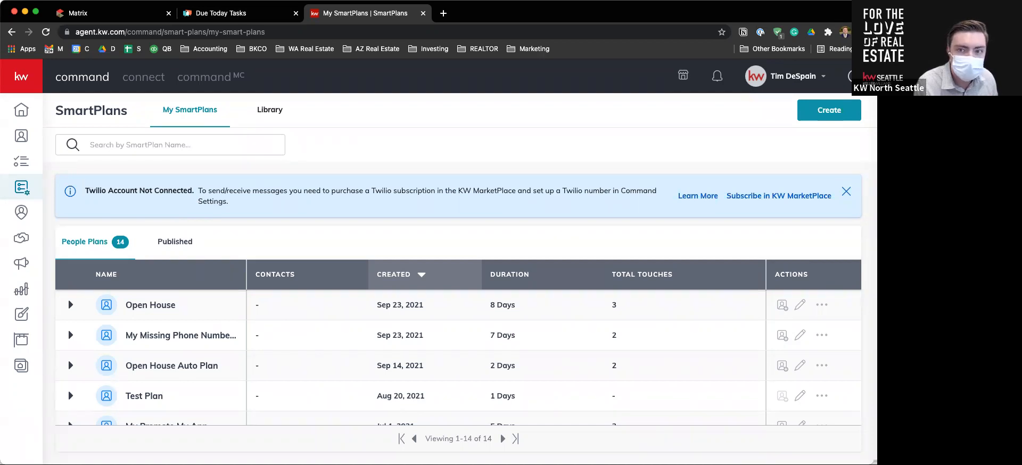
{"action": "triple_click", "coordinate": [266, 187]}
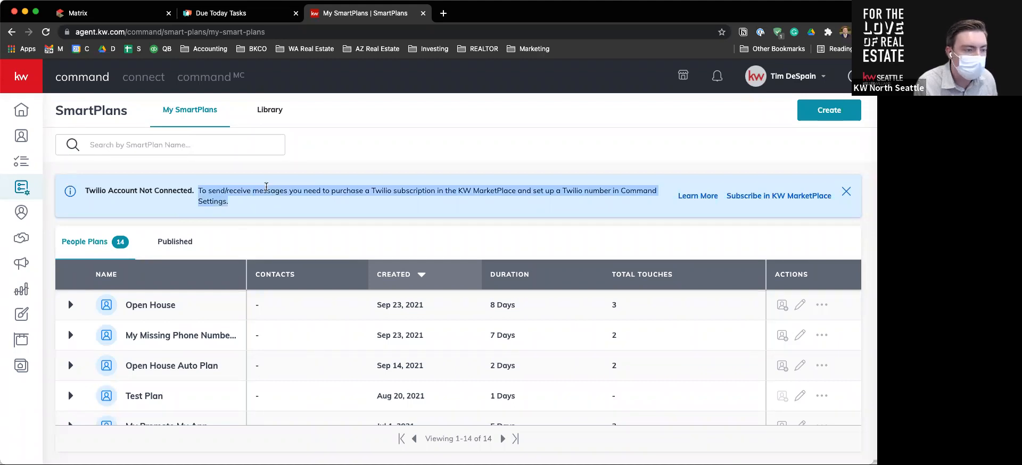
{"action": "double_click", "coordinate": [230, 193]}
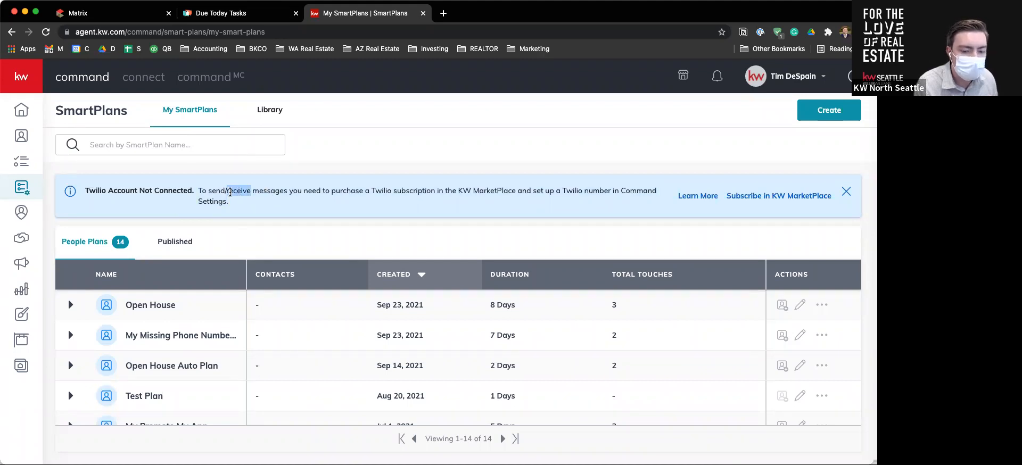
{"action": "double_click", "coordinate": [230, 193]}
{"action": "double_click", "coordinate": [172, 191]}
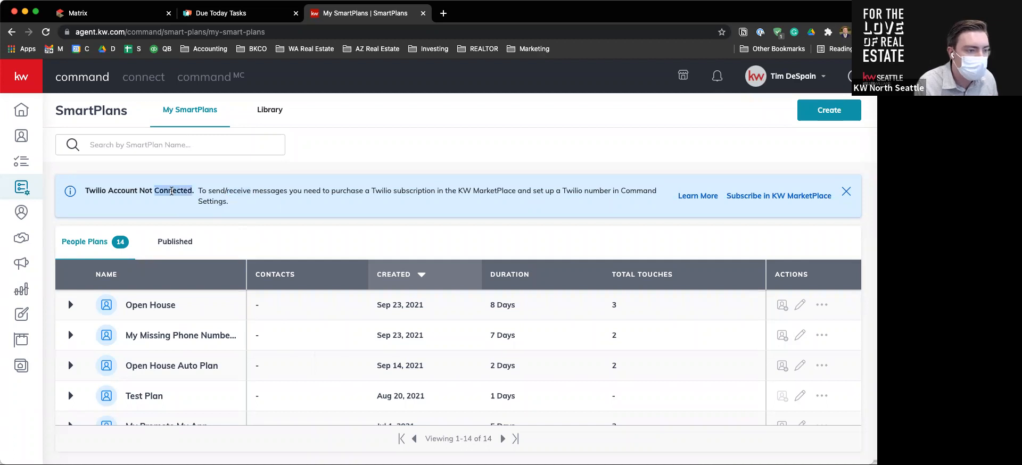
{"action": "triple_click", "coordinate": [172, 191]}
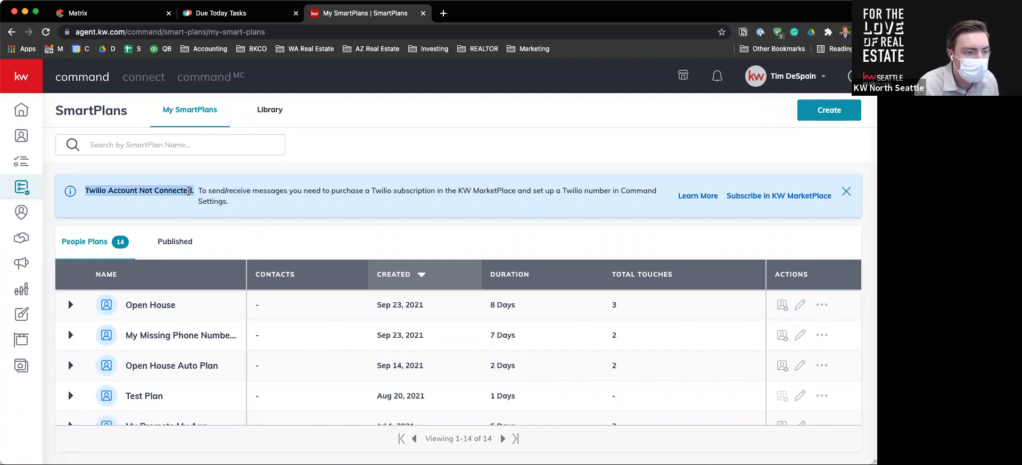
{"action": "left_click", "coordinate": [233, 192]}
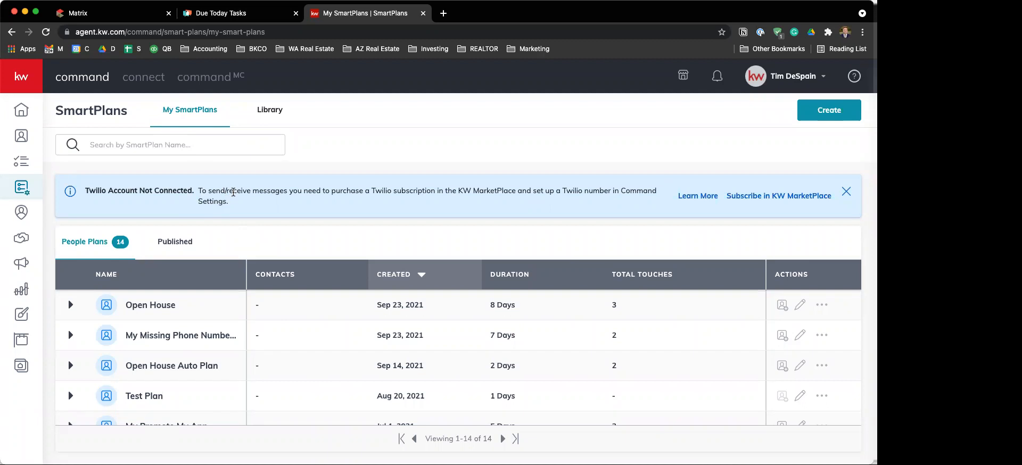
{"action": "triple_click", "coordinate": [233, 192]}
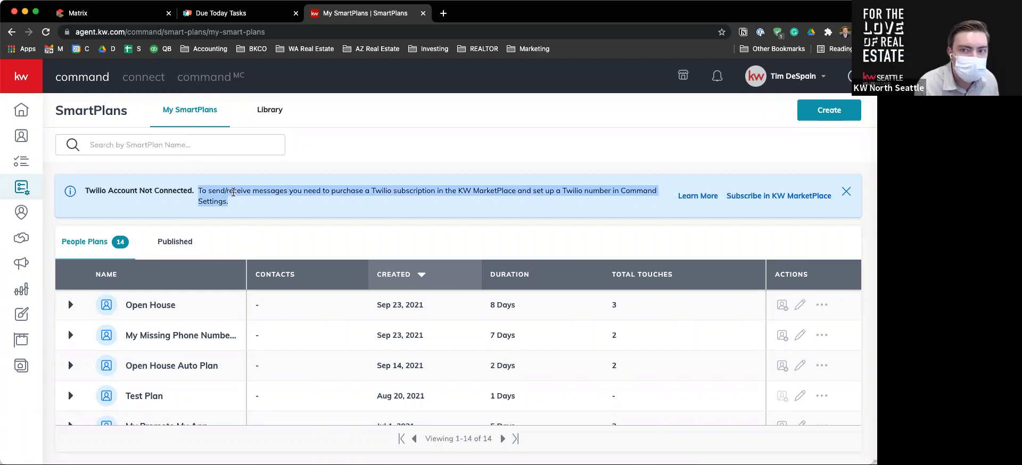